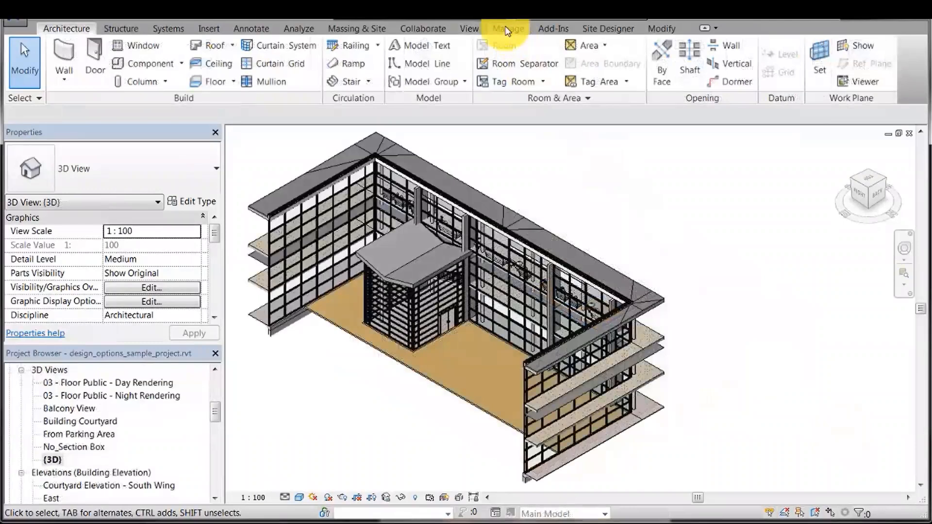
# Step: Create a new design option set and rename it Courtyard
pyautogui.click(506, 31)
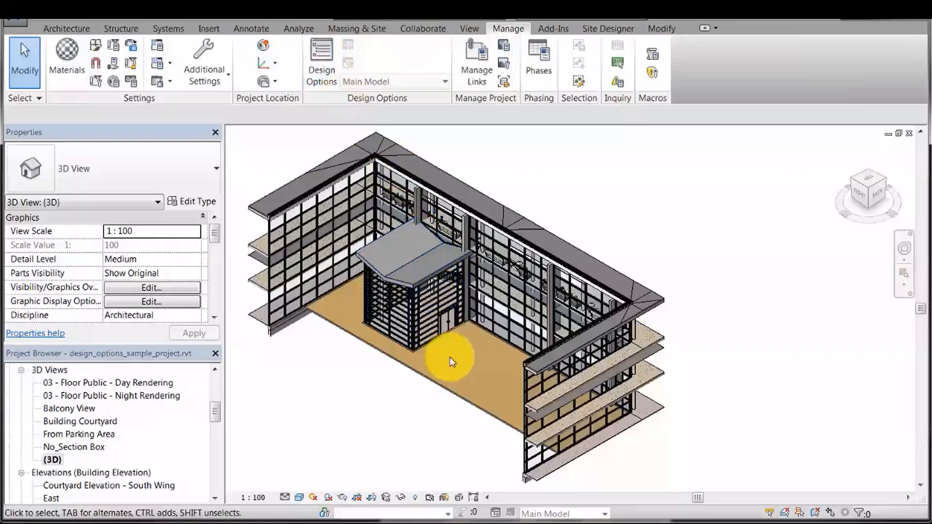
pyautogui.click(495, 512)
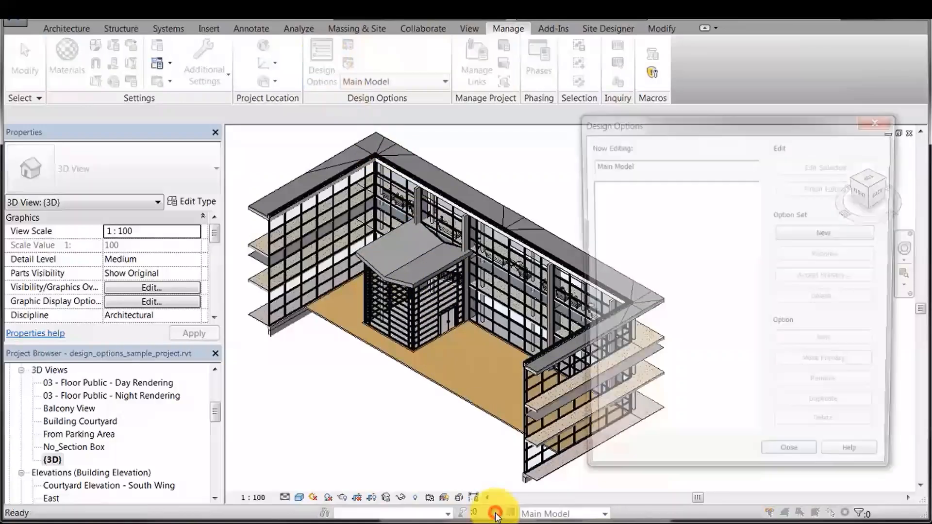
pyautogui.click(818, 234)
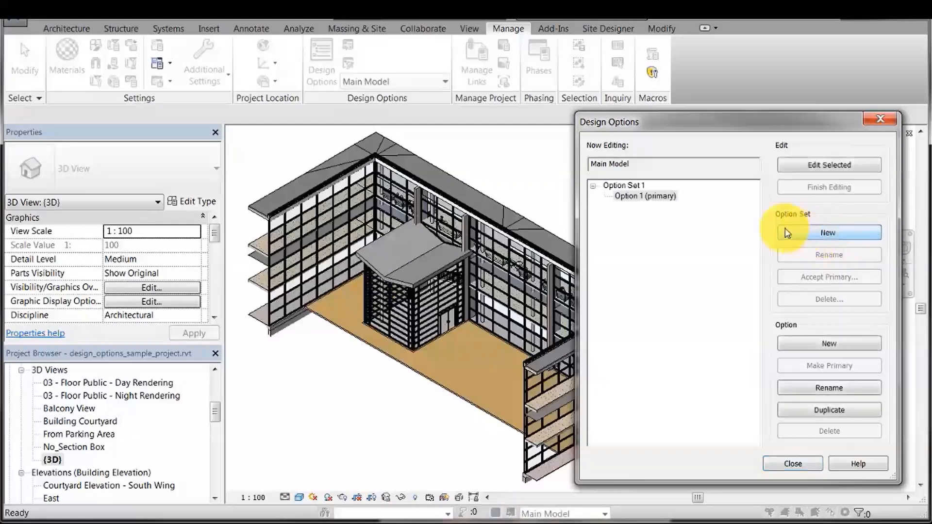
pyautogui.click(624, 186)
pyautogui.click(825, 254)
pyautogui.write('Courtyard')
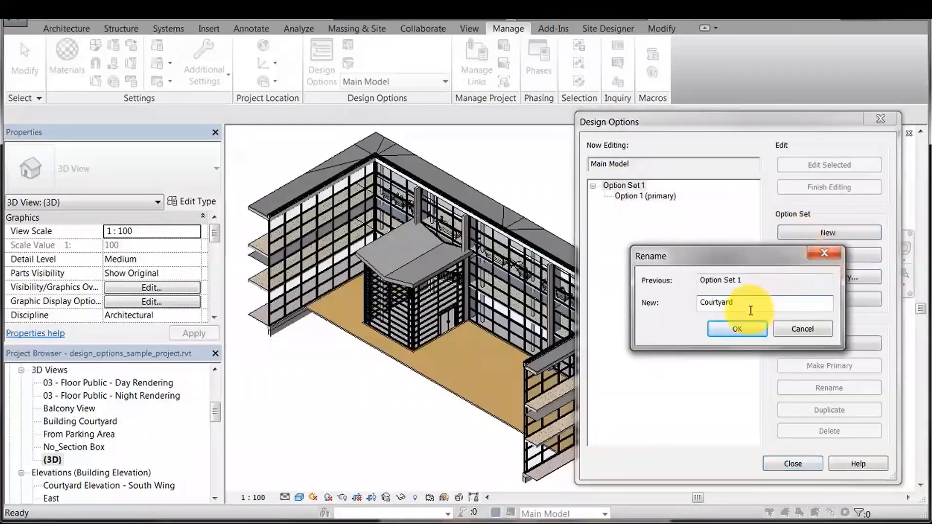
pyautogui.click(736, 328)
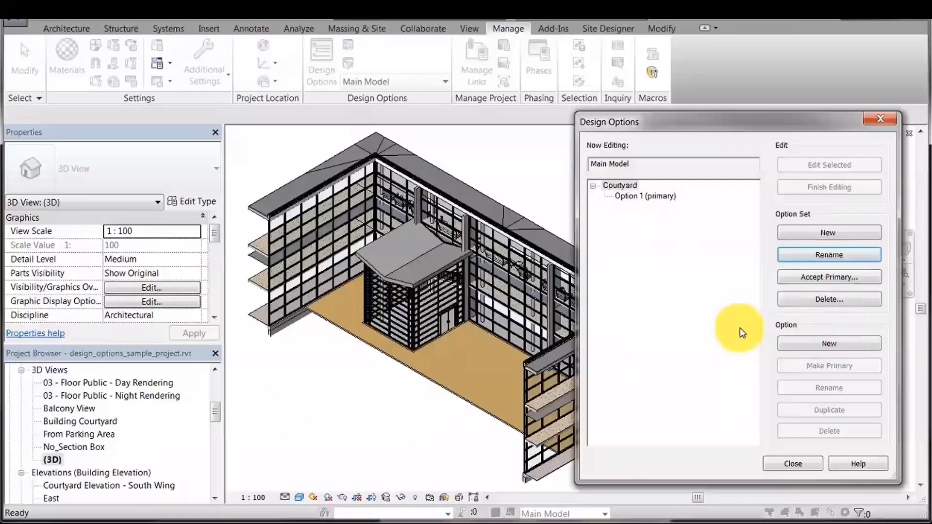
# Step: Add a second option to the Courtyard set and name the two options Clear Courtyard and Pavilion & Patio
pyautogui.click(796, 342)
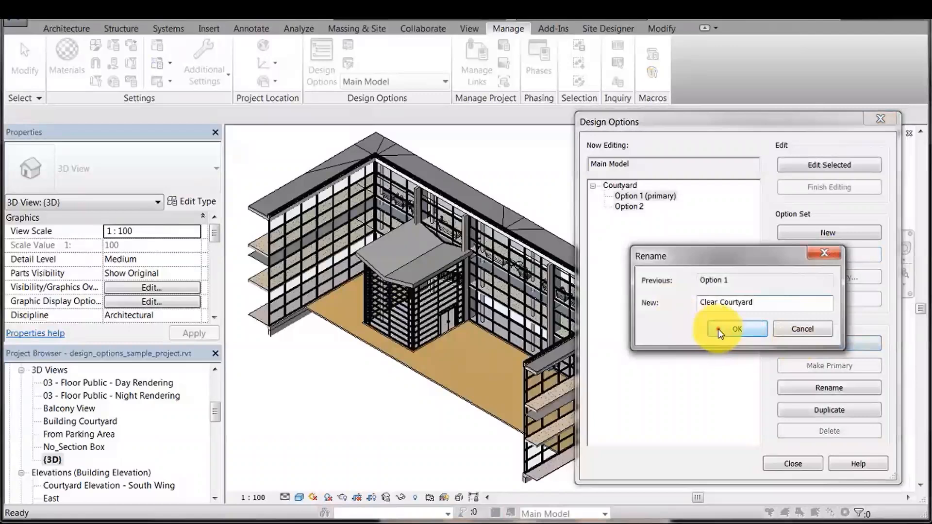
pyautogui.click(718, 332)
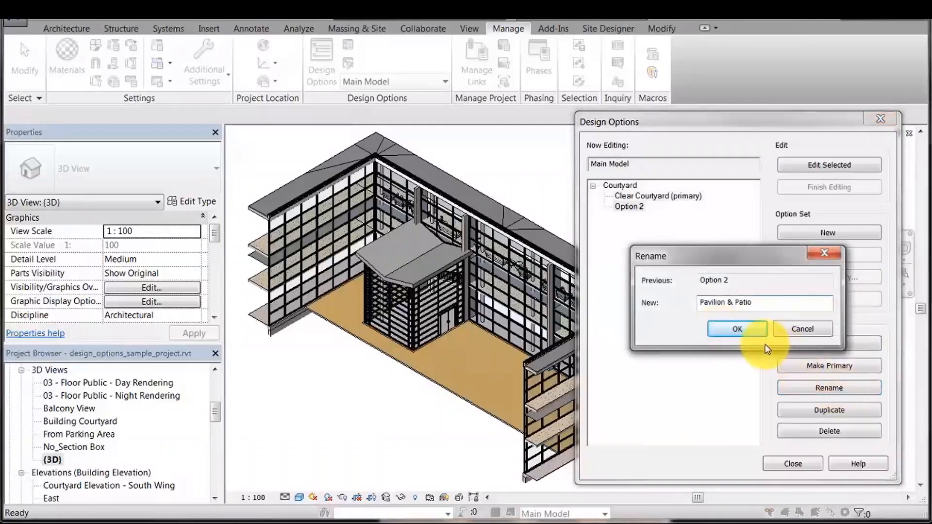
pyautogui.click(732, 328)
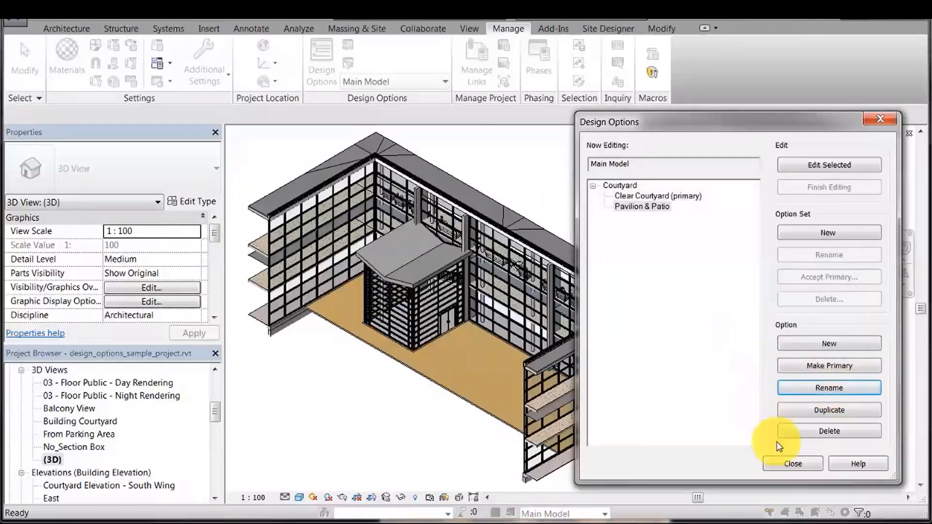
pyautogui.click(787, 463)
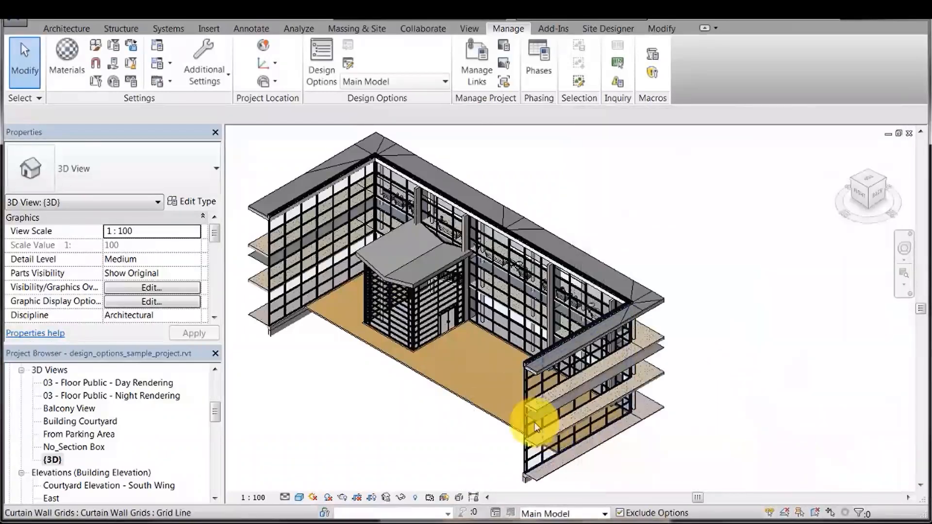
# Step: Add the timber patio floor and the pavilion's walls and roof to the Pavilion & Patio option only, deleting the conflicting mullions
pyautogui.click(448, 387)
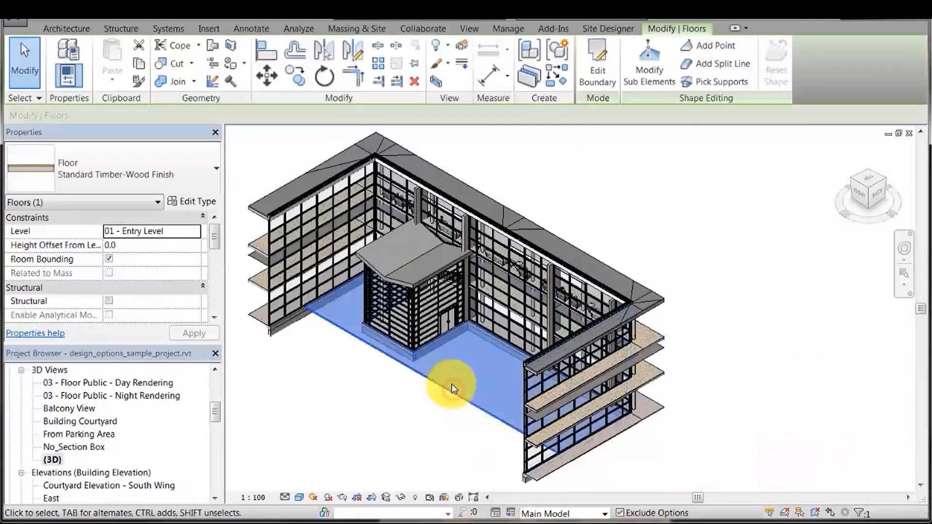
pyautogui.keyDown('ctrl'); pyautogui.click(416, 322); pyautogui.keyUp('ctrl')
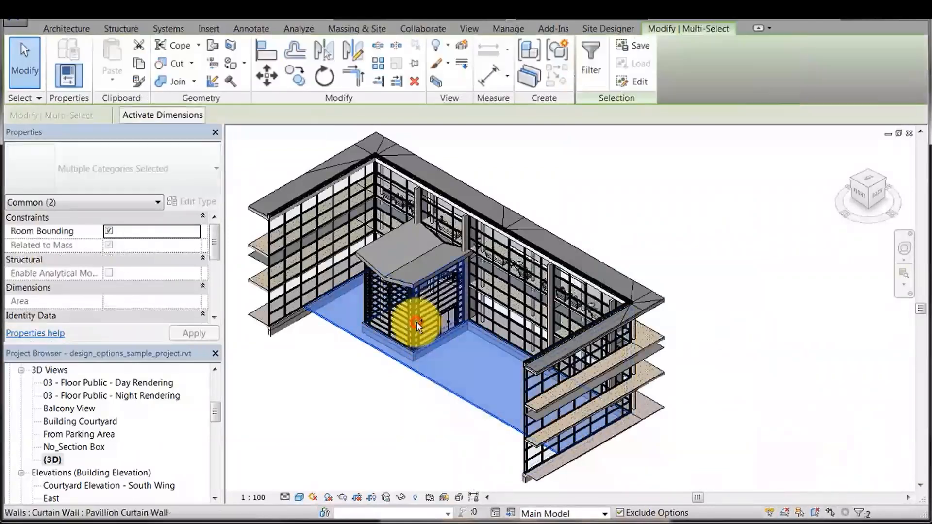
pyautogui.keyDown('ctrl'); pyautogui.click(395, 270); pyautogui.keyUp('ctrl')
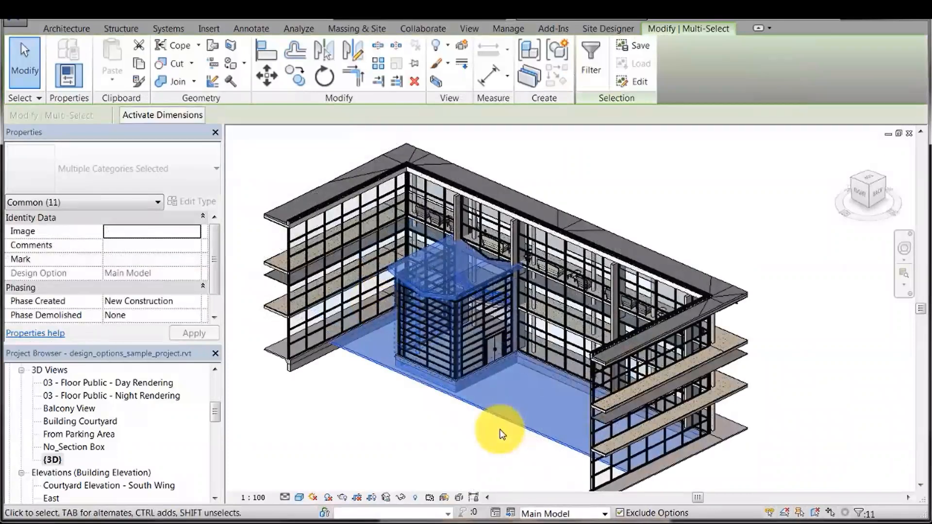
pyautogui.click(508, 29)
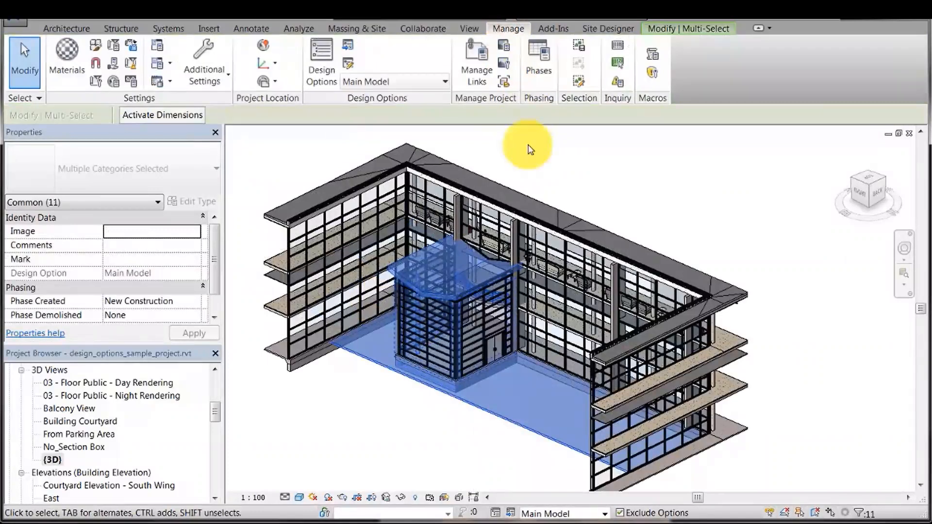
pyautogui.click(510, 513)
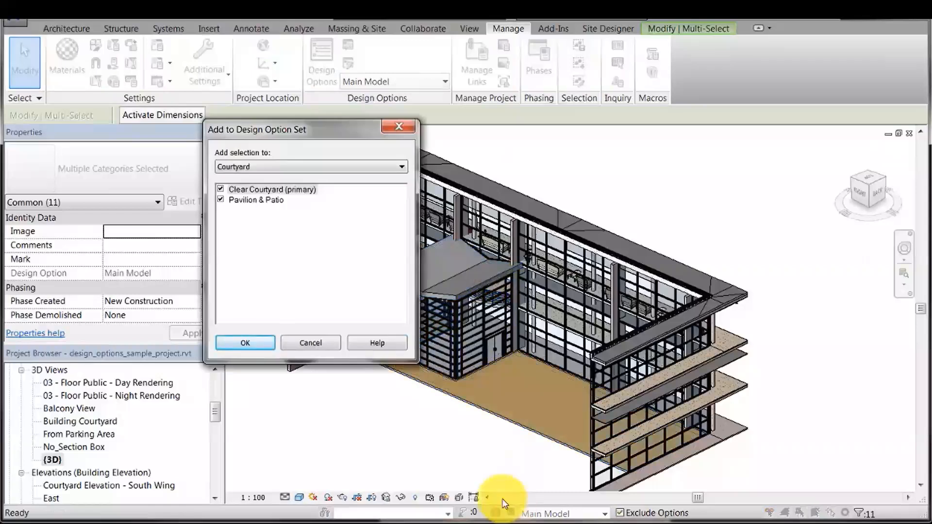
pyautogui.click(221, 189)
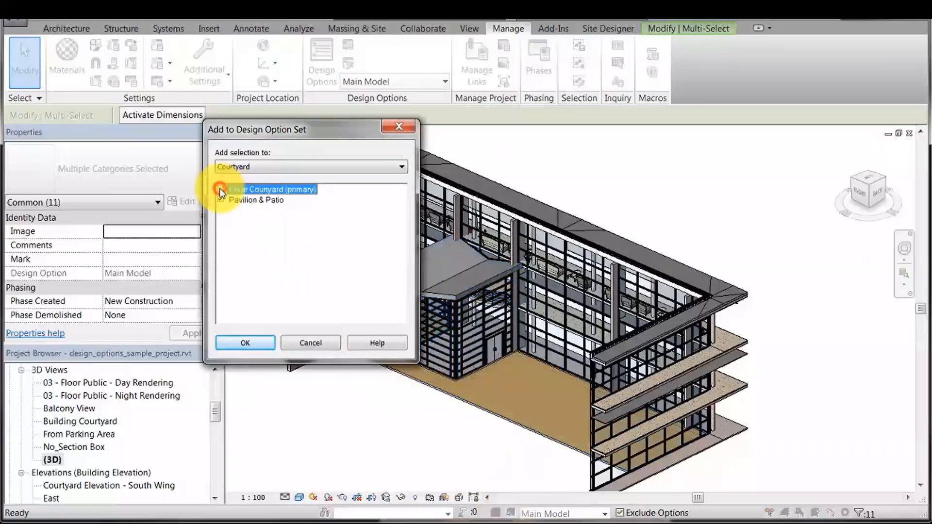
pyautogui.click(245, 342)
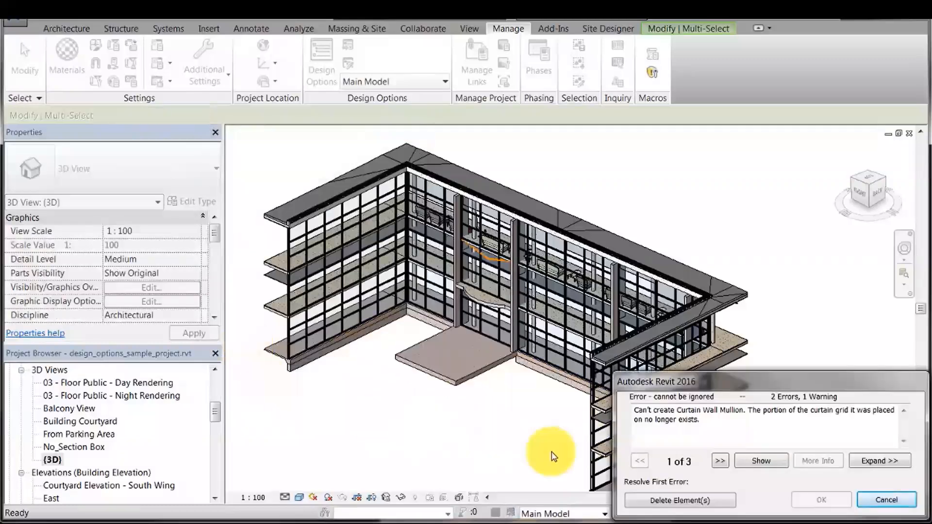
pyautogui.click(666, 493)
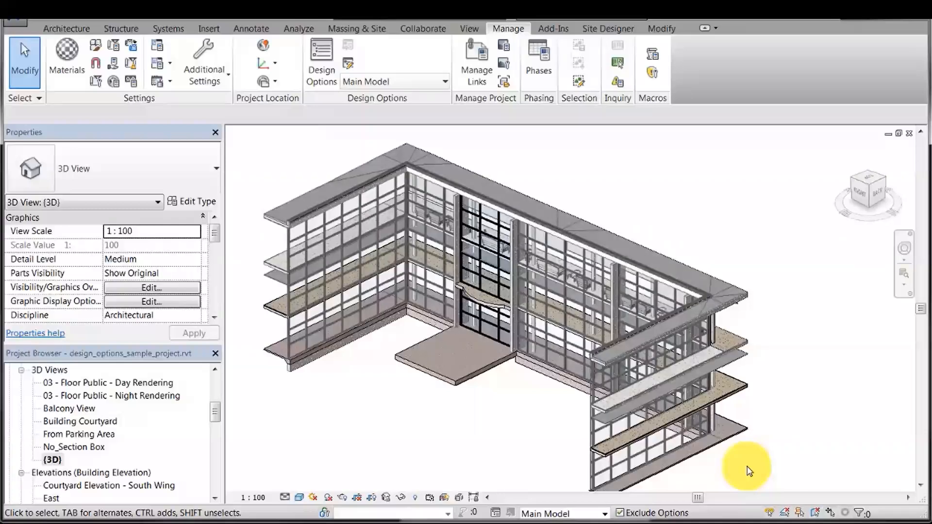
# Step: Add the entry-level beam and concrete floor, the balcony floor and the curtain wall behind it to both Courtyard options
pyautogui.click(541, 369)
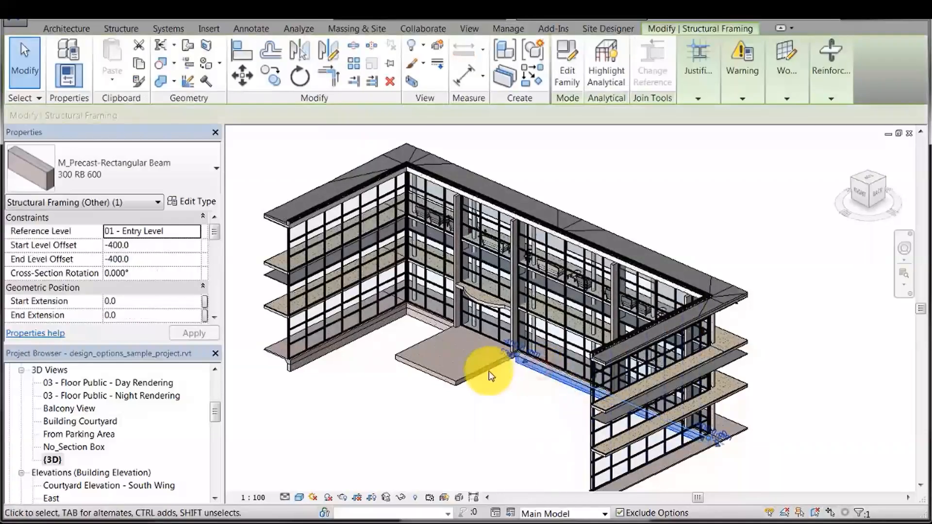
pyautogui.keyDown('ctrl'); pyautogui.click(461, 366); pyautogui.keyUp('ctrl')
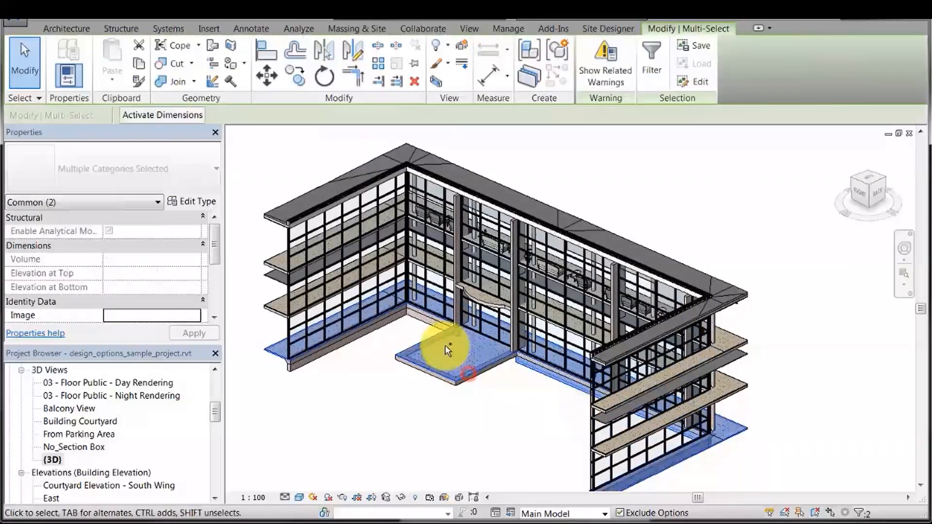
pyautogui.keyDown('ctrl'); pyautogui.click(478, 303); pyautogui.keyUp('ctrl')
pyautogui.keyDown('ctrl'); pyautogui.click(481, 312); pyautogui.keyUp('ctrl')
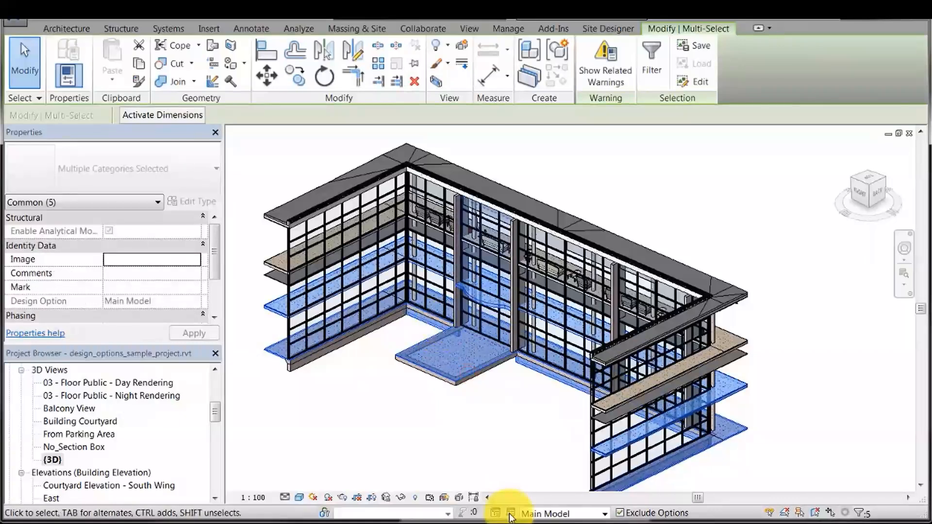
pyautogui.click(510, 513)
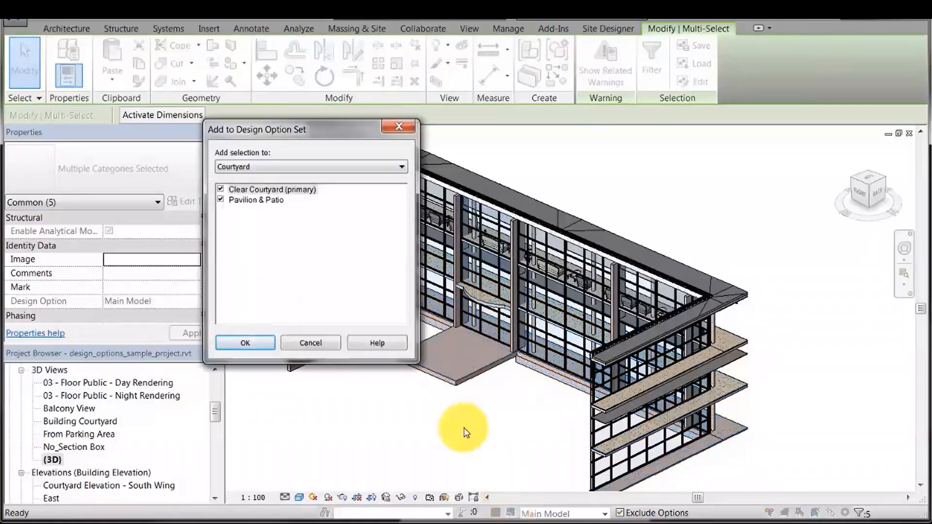
pyautogui.click(246, 344)
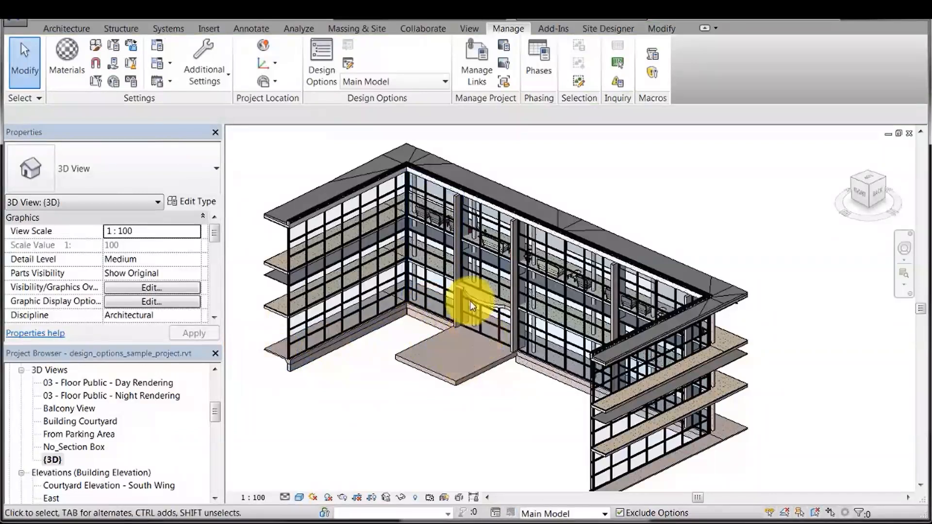
# Step: In the Clear Courtyard option, edit the entry-level concrete floor's boundary to remove the slab projecting into the courtyard
pyautogui.click(443, 82)
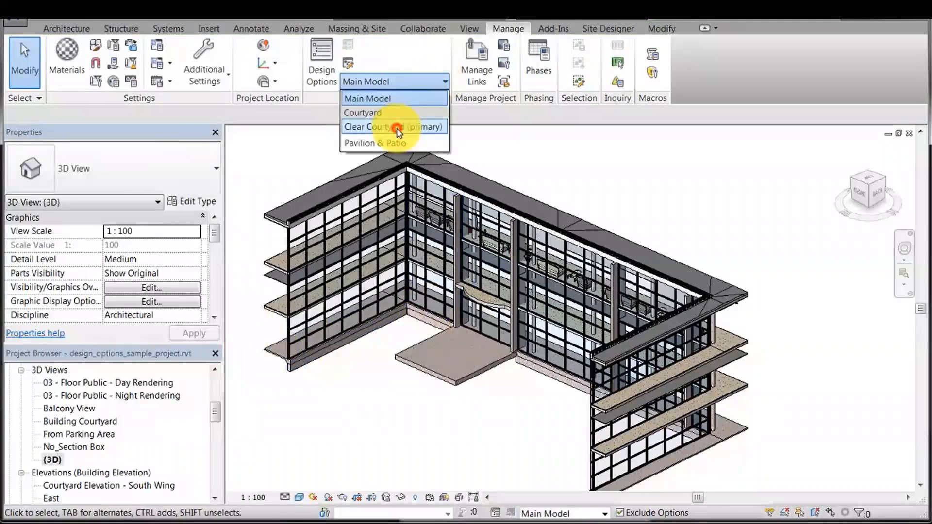
pyautogui.click(397, 128)
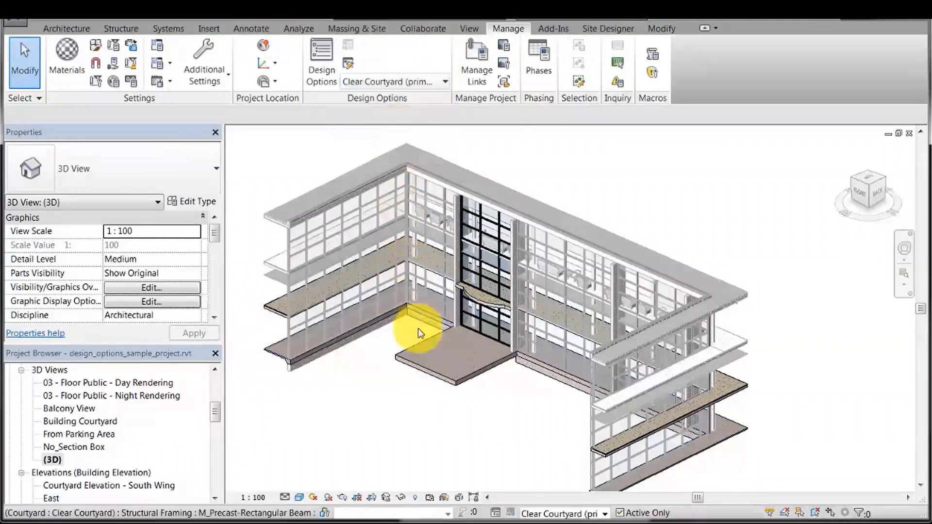
pyautogui.click(421, 344)
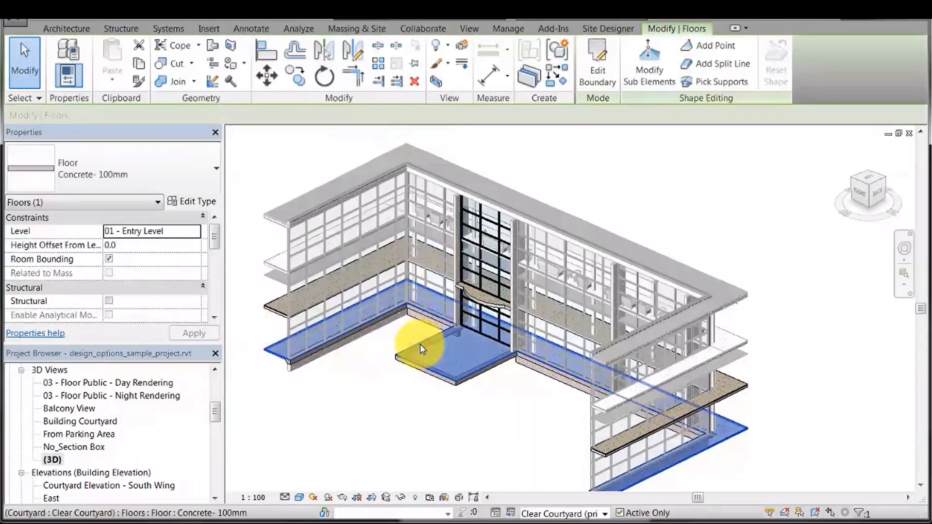
pyautogui.click(600, 72)
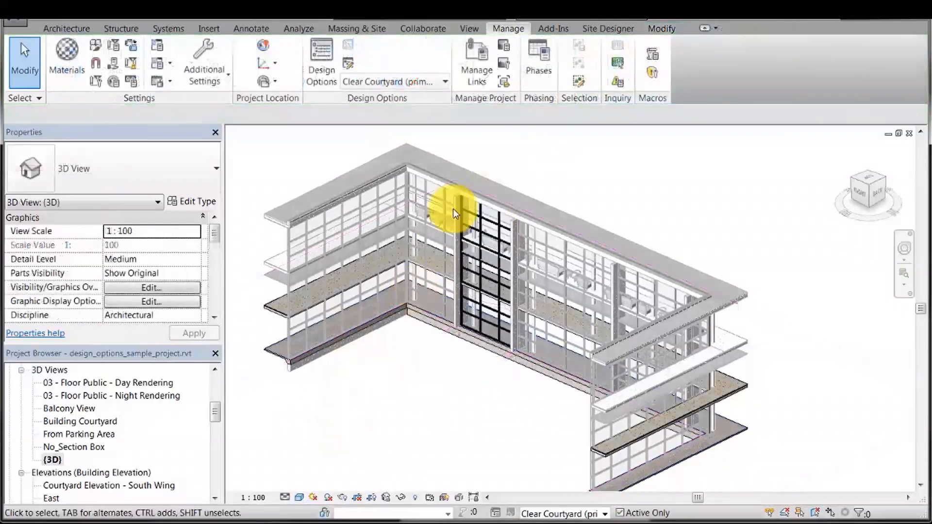
# Step: In the Pavilion & Patio option, attach the base of the exterior curtain wall to the pavilion roof, deleting the conflicting mullions
pyautogui.click(445, 82)
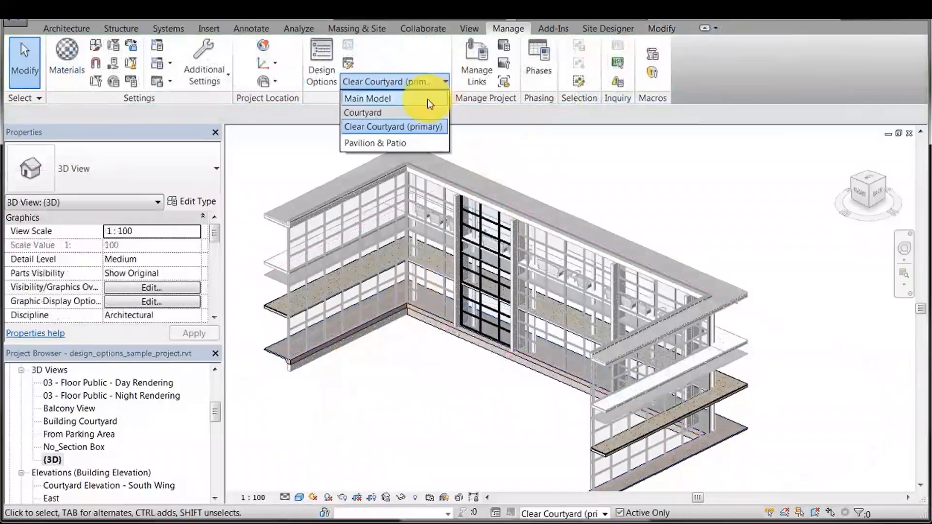
pyautogui.click(396, 144)
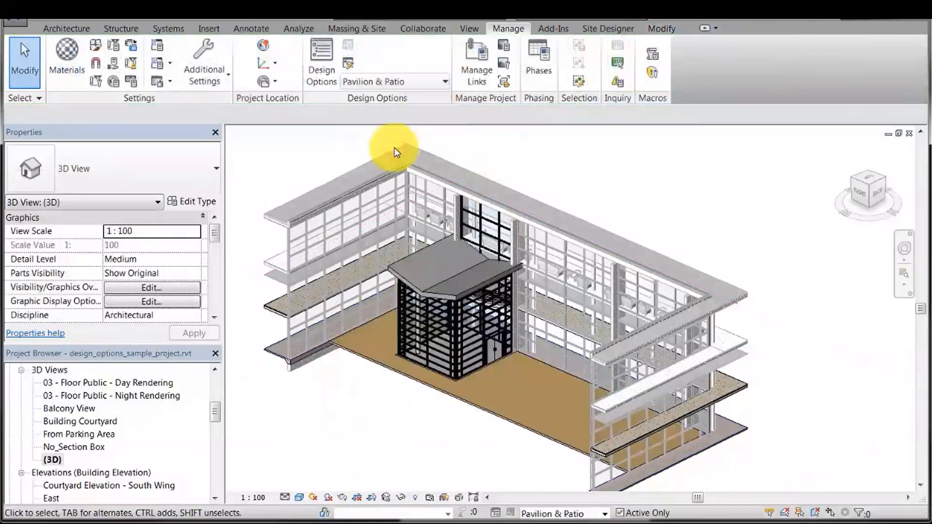
pyautogui.click(459, 203)
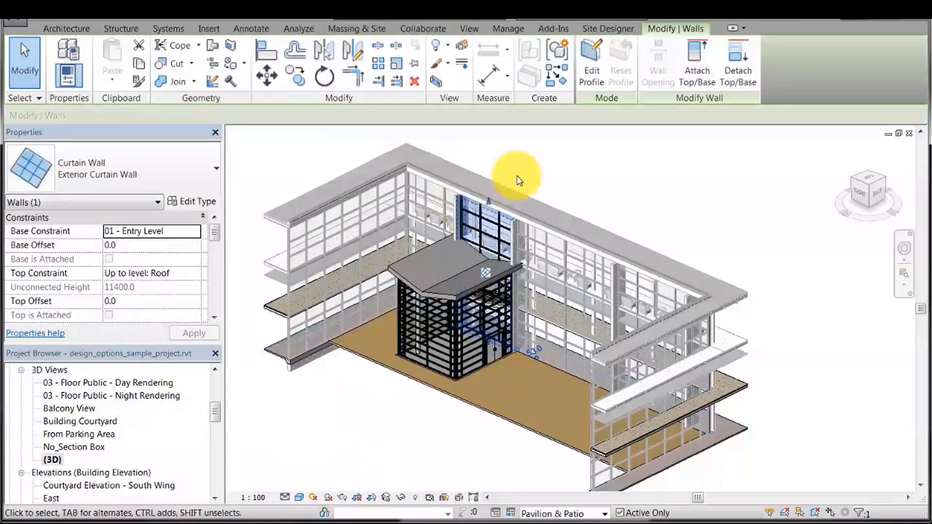
pyautogui.click(695, 68)
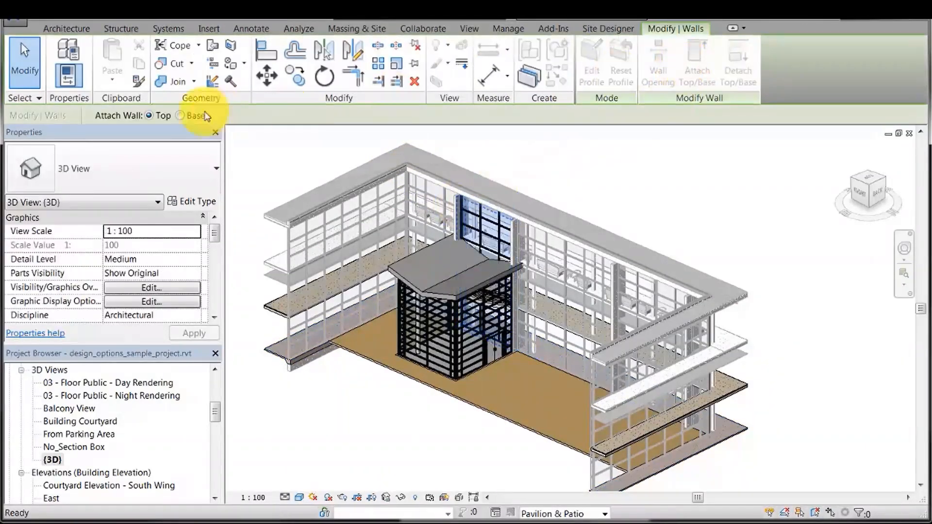
pyautogui.click(180, 115)
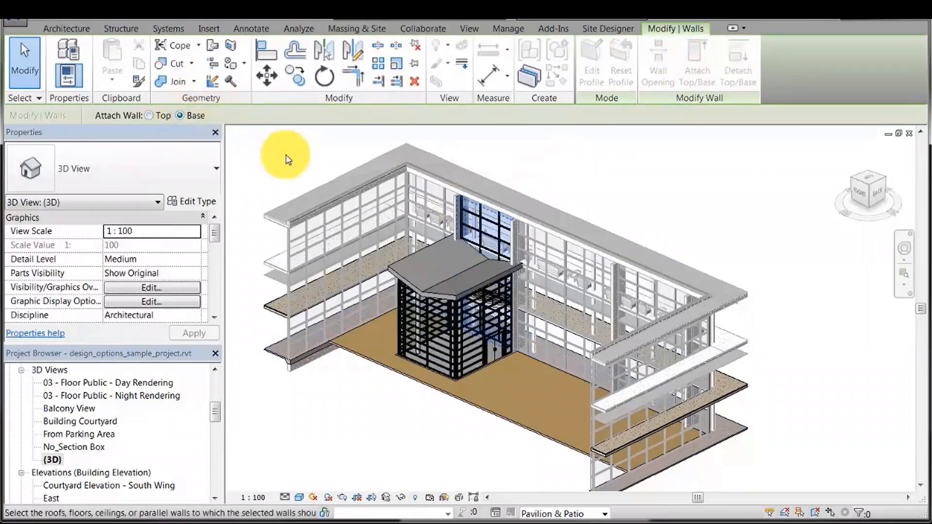
pyautogui.click(417, 255)
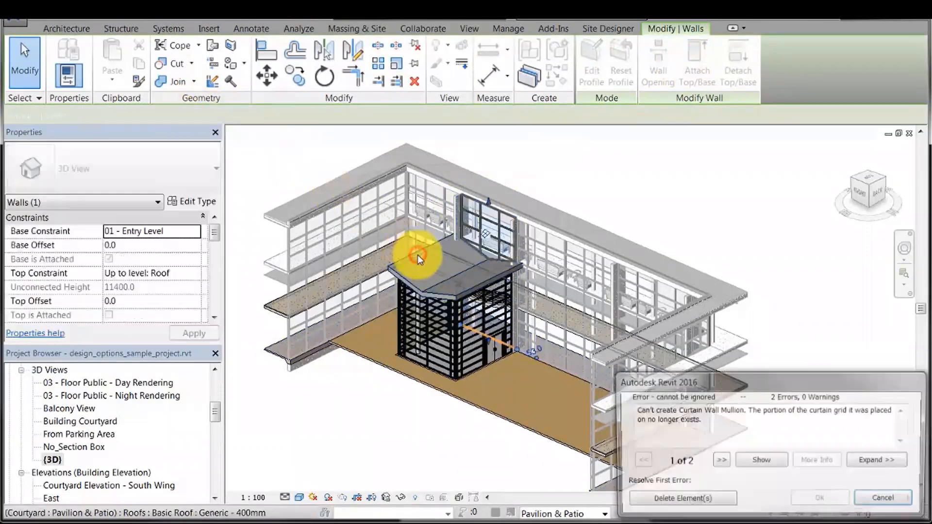
pyautogui.click(651, 500)
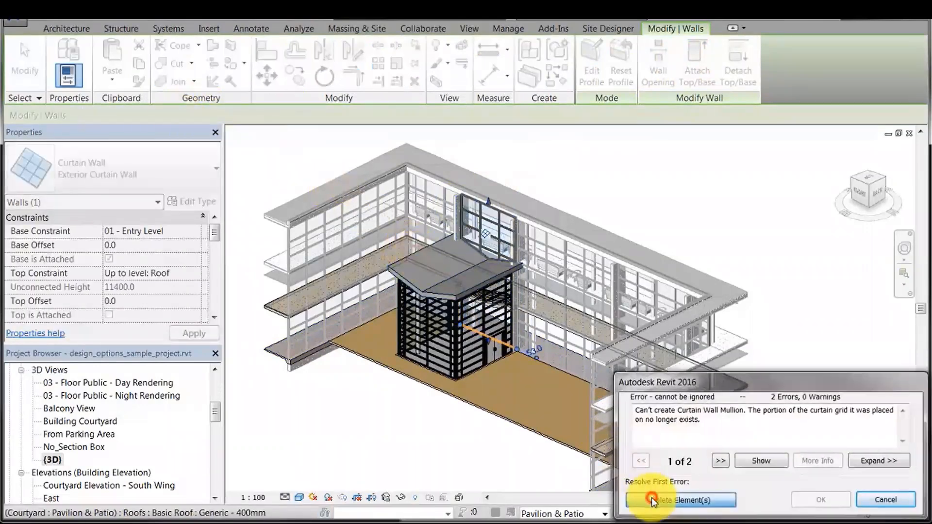
pyautogui.click(730, 464)
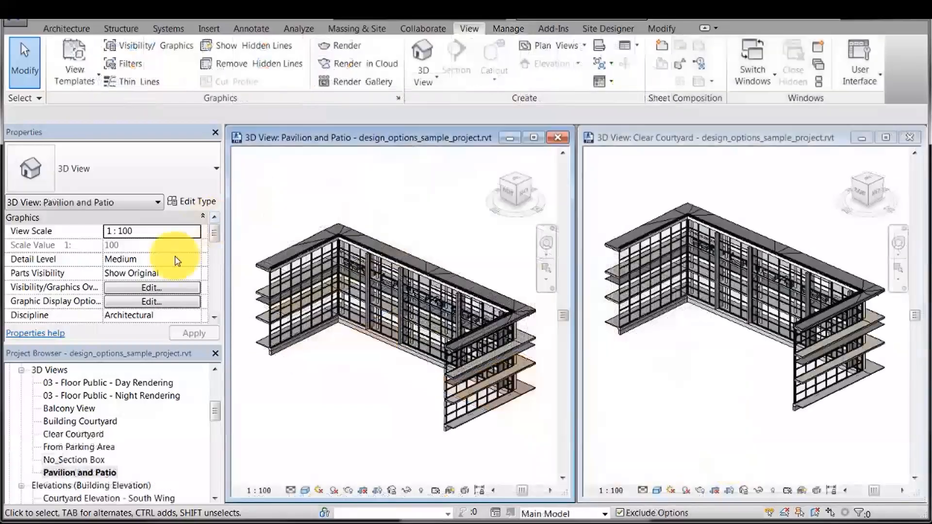
# Step: Set the Pavilion and Patio 3D view to display the Pavilion & Patio option for the Courtyard design option set
pyautogui.click(151, 287)
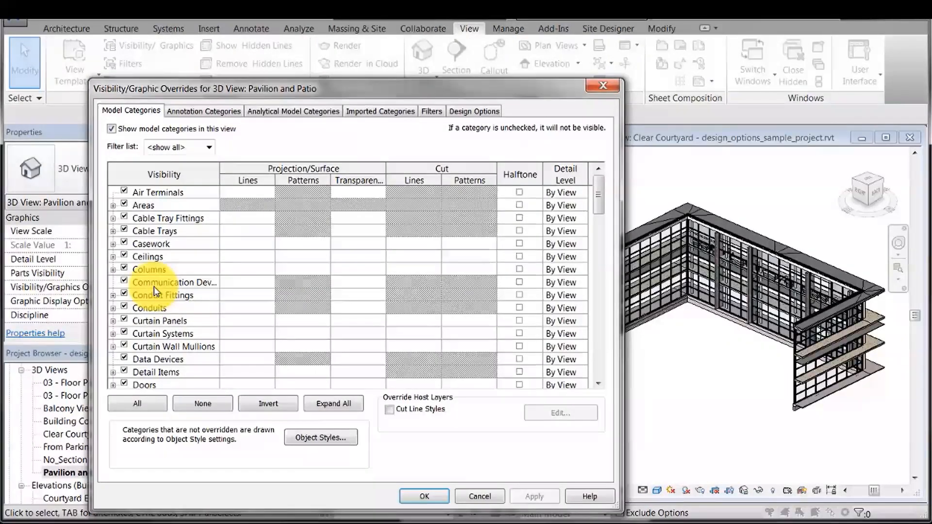
pyautogui.click(469, 112)
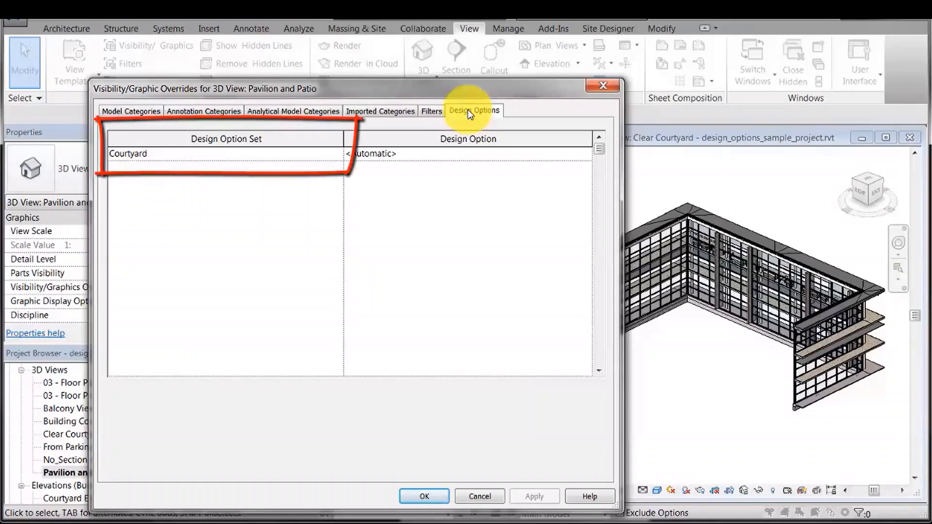
pyautogui.click(587, 154)
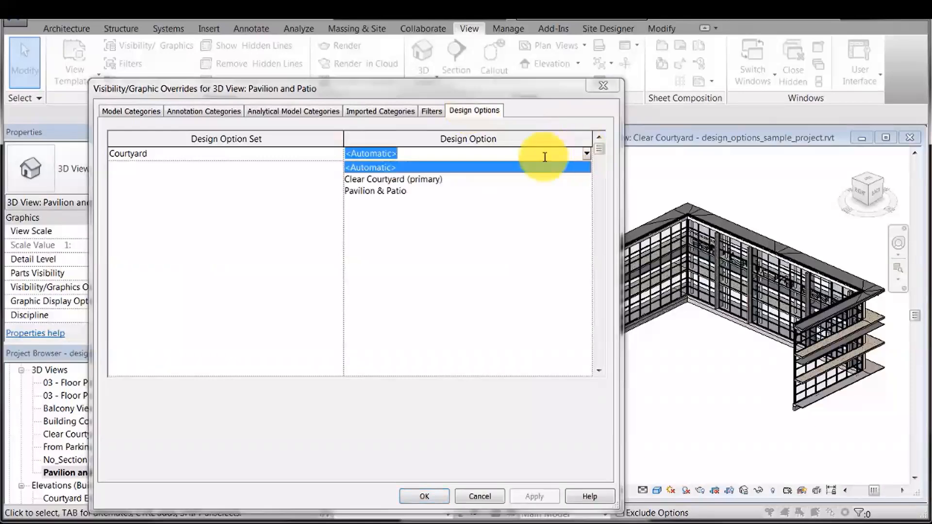
pyautogui.click(386, 191)
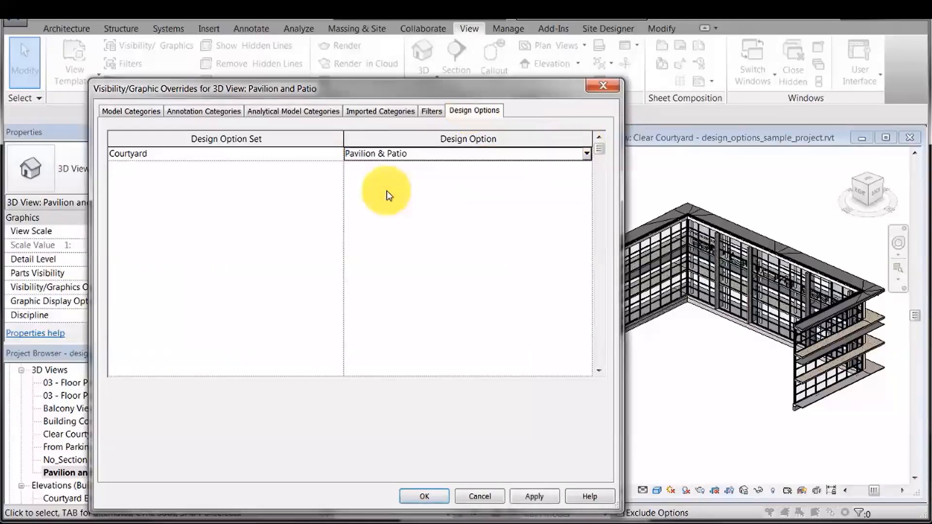
pyautogui.click(420, 496)
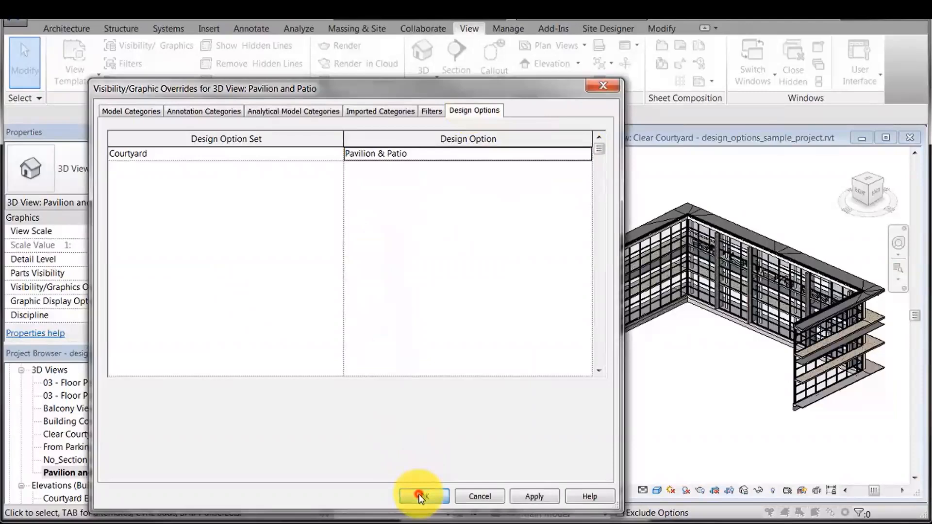
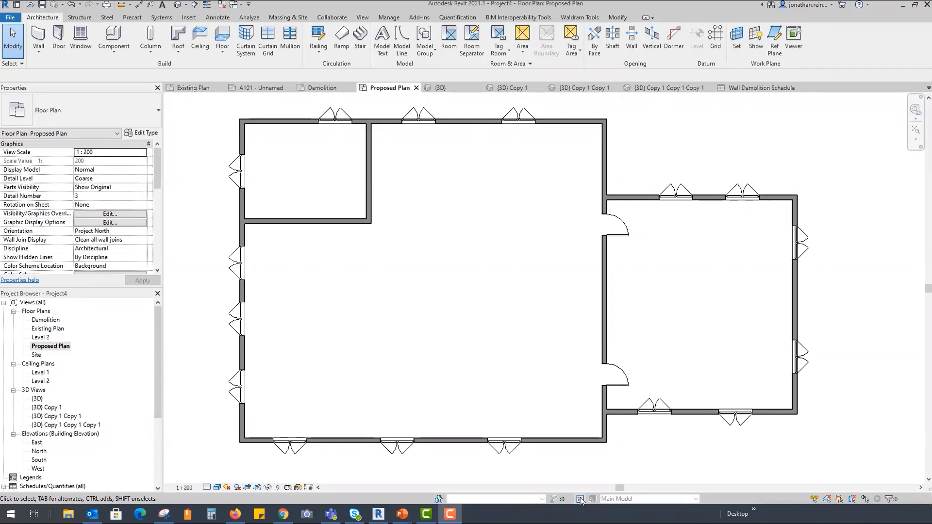
# Step: Open the project's design options and create a new option set
pyautogui.moveTo(385, 7); pyautogui.dragTo(394, 22)
pyautogui.click(394, 22)
pyautogui.click(584, 8)
pyautogui.click(363, 17)
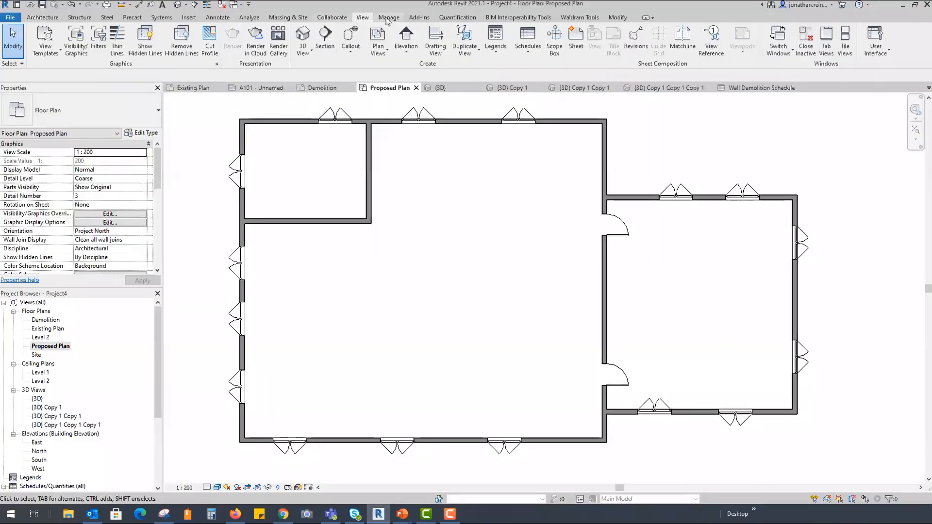
pyautogui.click(389, 18)
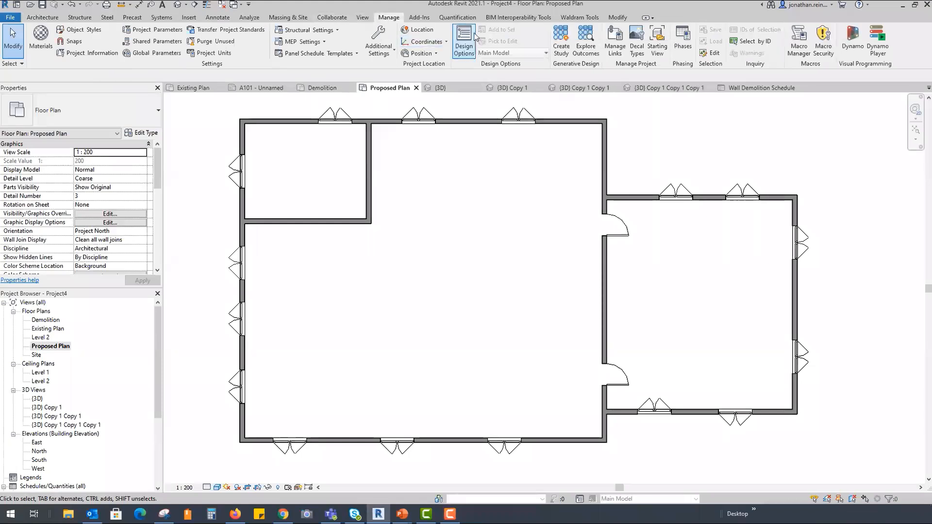
pyautogui.click(468, 50)
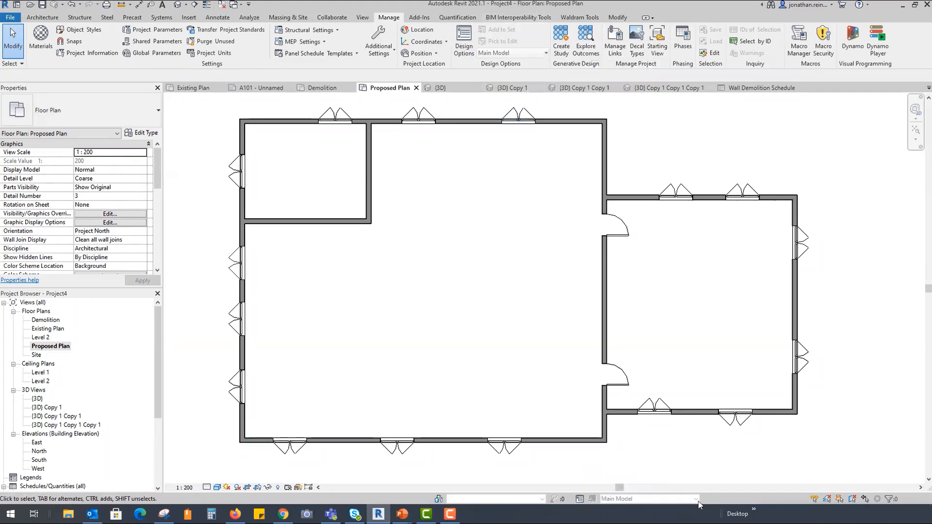
pyautogui.click(579, 499)
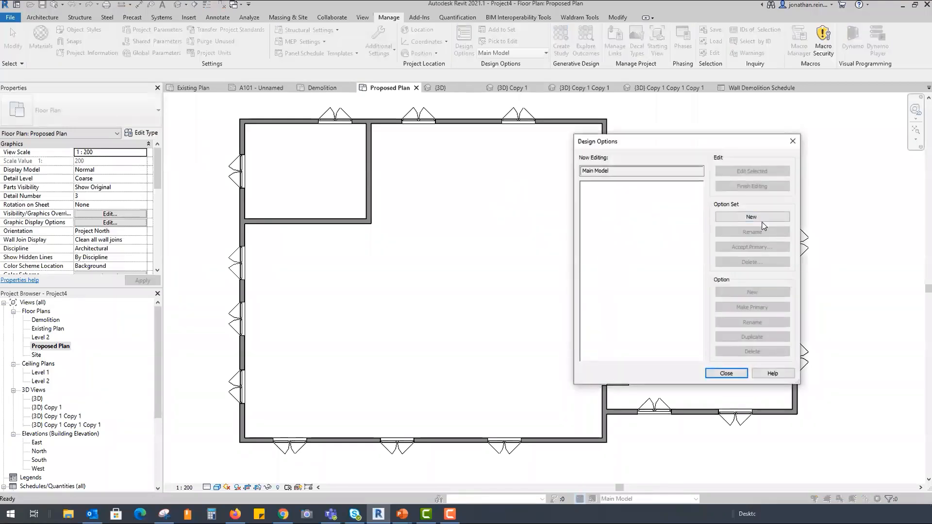
pyautogui.click(755, 218)
pyautogui.click(609, 185)
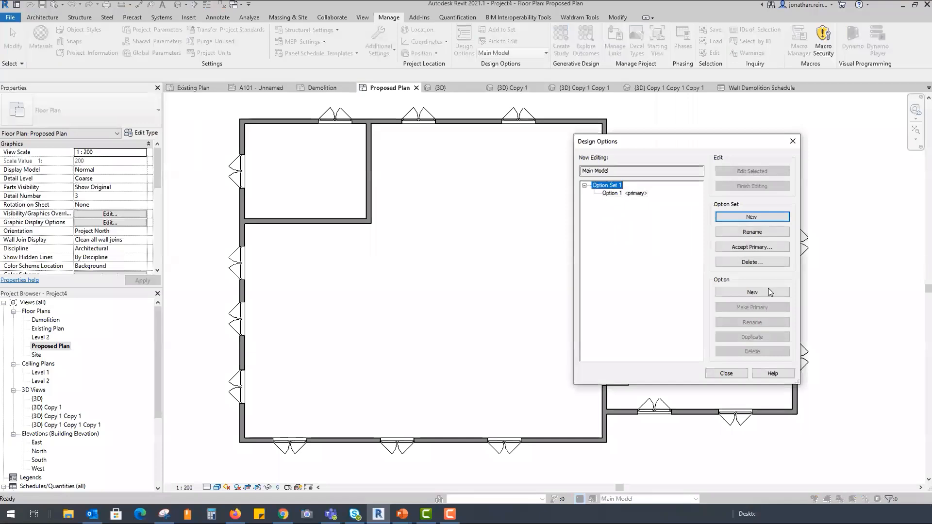
# Step: Rename the new option set as Option Set Desk Layout and add a second option to it
pyautogui.click(752, 232)
pyautogui.doubleClick(687, 264)
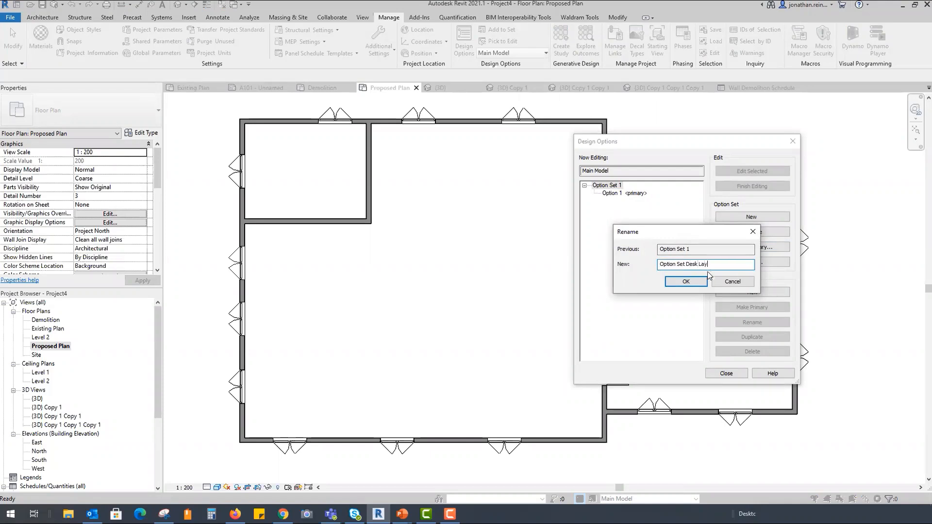
pyautogui.click(686, 282)
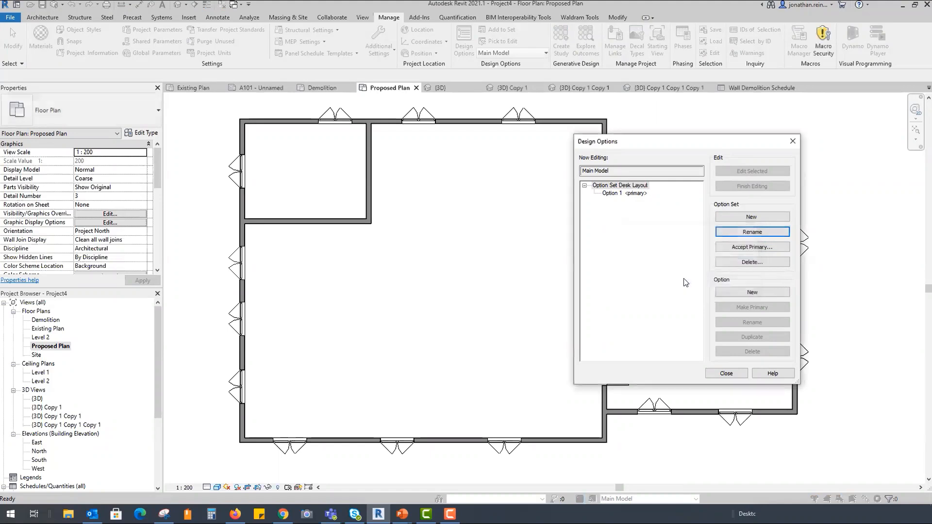
pyautogui.click(621, 193)
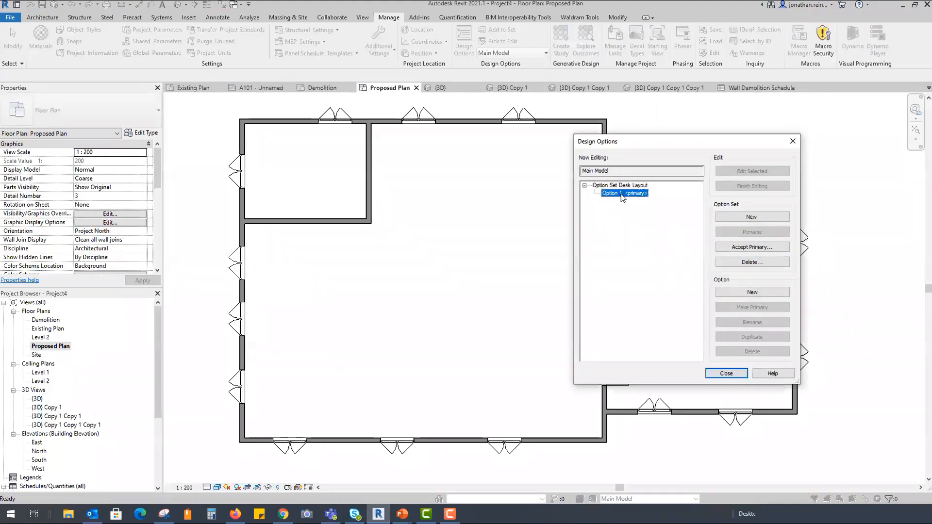
pyautogui.click(726, 291)
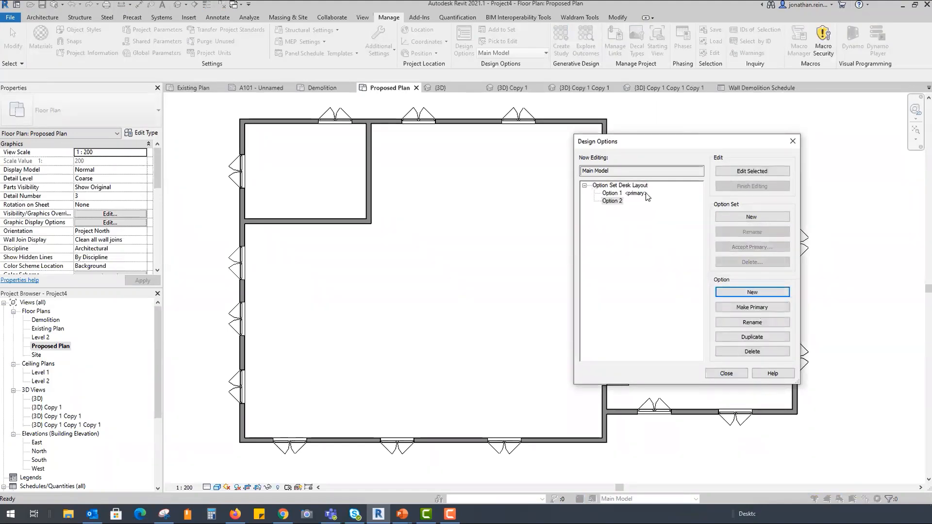
# Step: Create another design option set and rename it as Option Set Bathroom
pyautogui.click(626, 185)
pyautogui.click(764, 220)
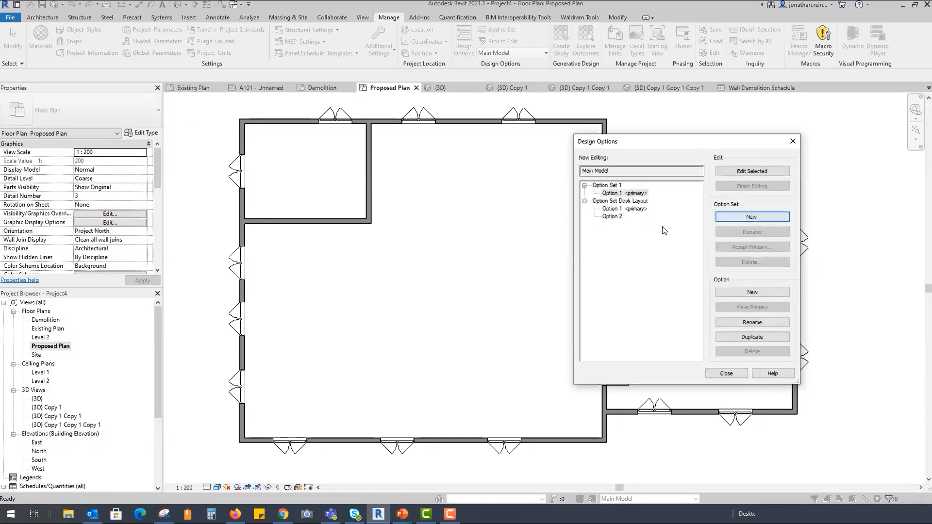
pyautogui.click(611, 185)
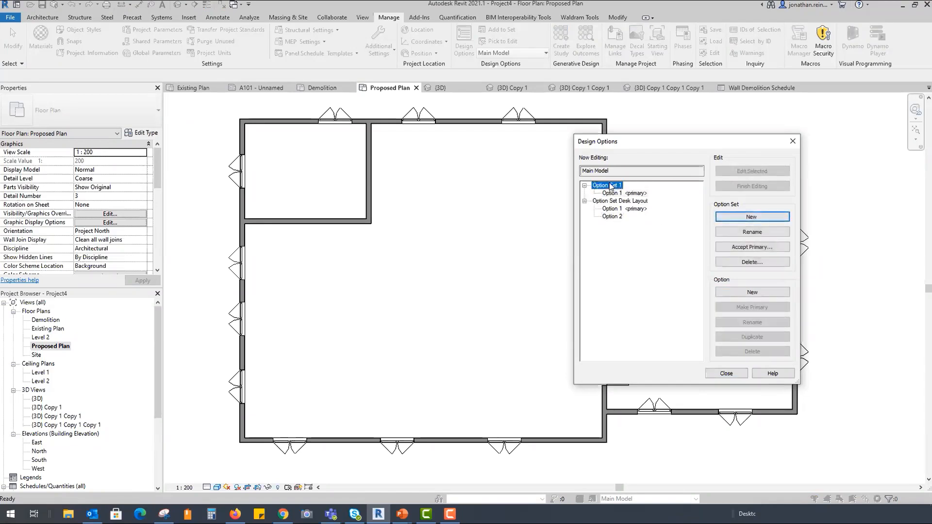
pyautogui.click(764, 231)
pyautogui.doubleClick(686, 264)
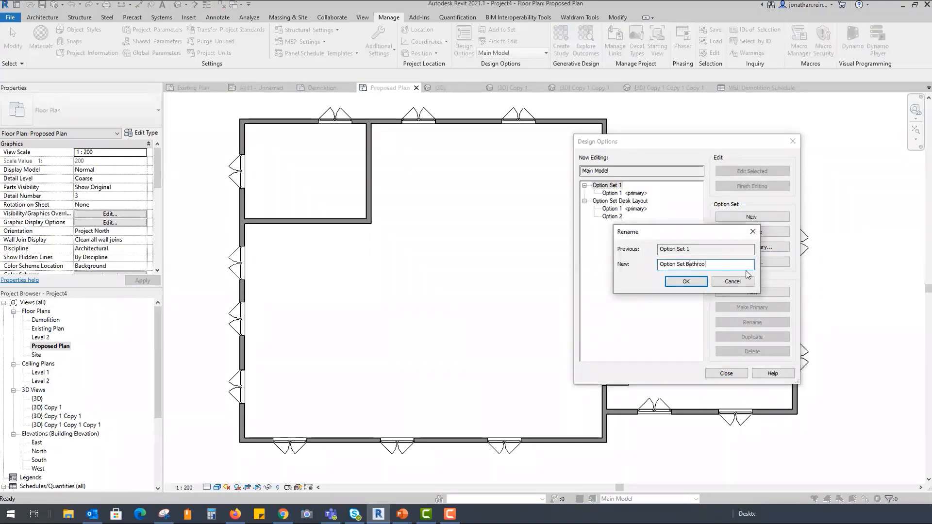
pyautogui.click(685, 281)
# Step: Add a second option to Option Set Bathroom and close the design options
pyautogui.click(637, 194)
pyautogui.click(751, 292)
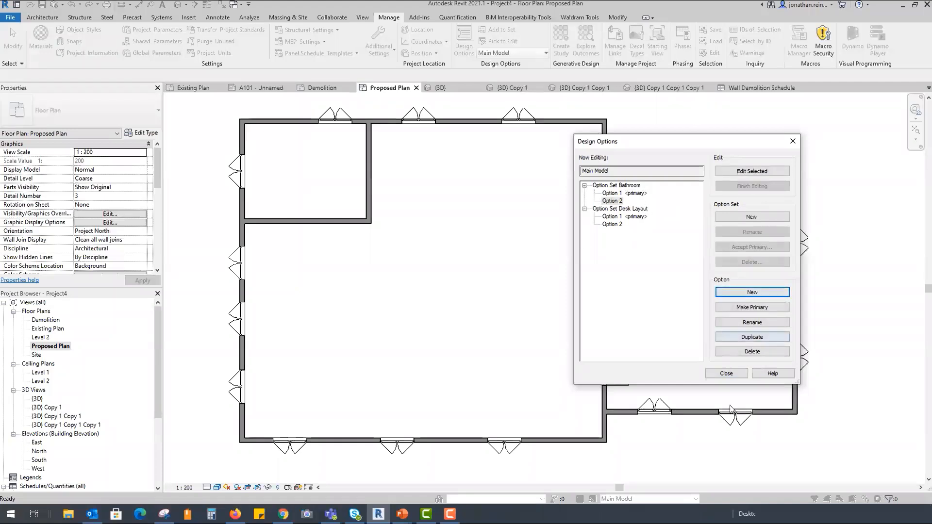
pyautogui.click(726, 373)
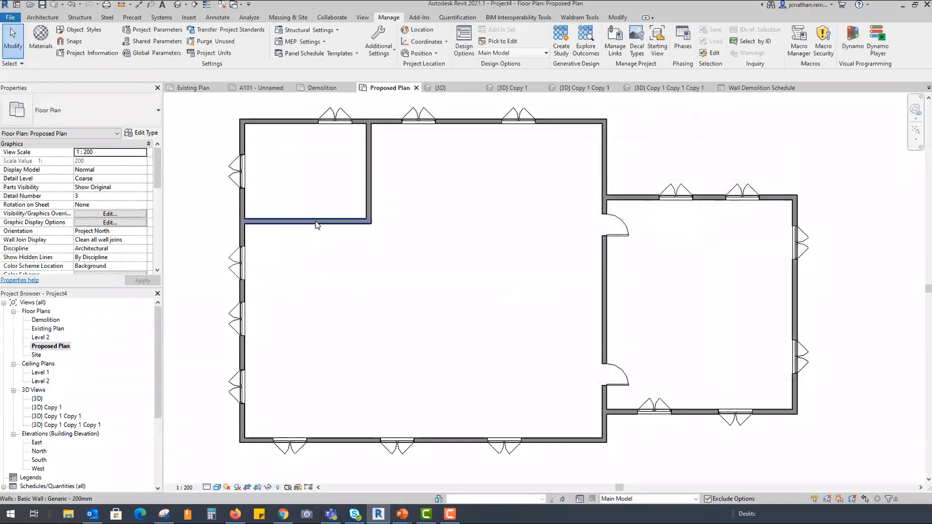
# Step: Place a vertical column of three 1525 x 762mm M_Desk components along the large room's west wall
pyautogui.press('c')
pyautogui.press('m')
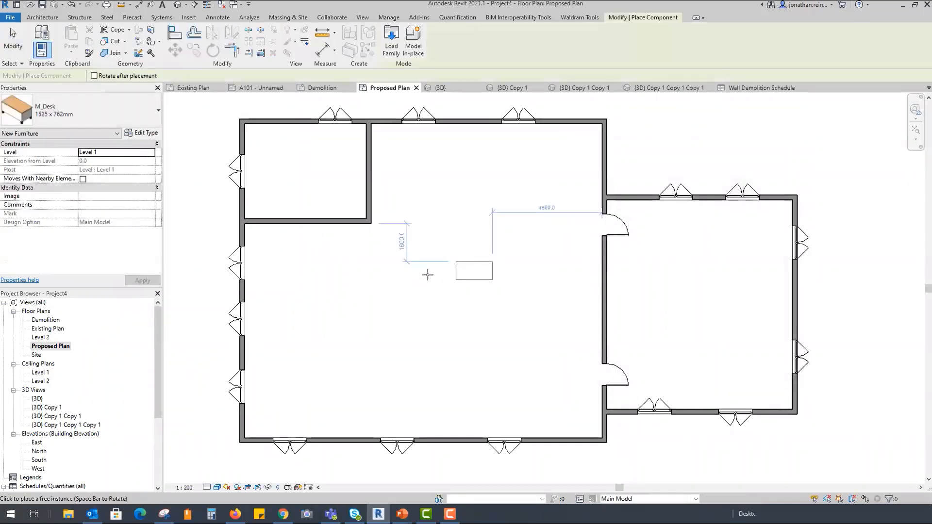
pyautogui.click(298, 318)
pyautogui.click(297, 388)
pyautogui.press('Escape')
pyautogui.press('Escape')
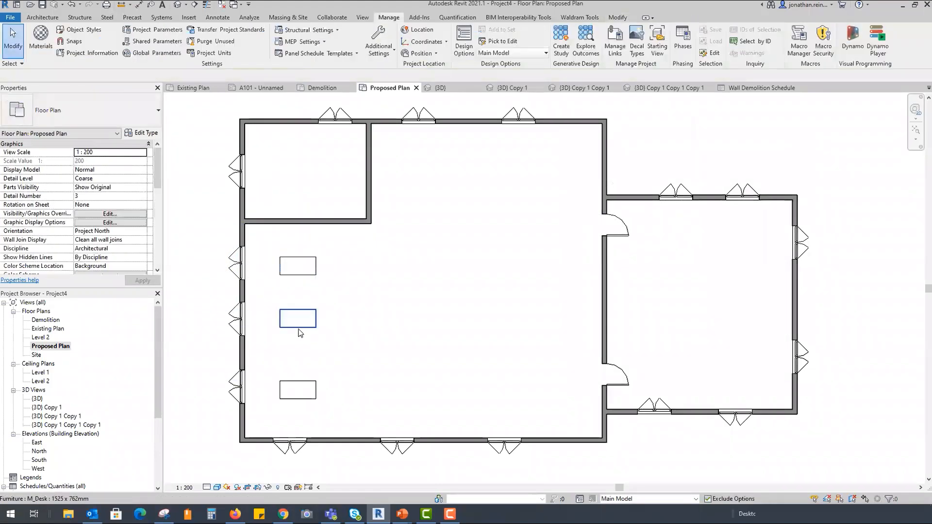
# Step: Copy the column of three desks and paste it three times horizontally across the large room, making four columns
pyautogui.click(297, 319)
pyautogui.keyDown('ctrl'); pyautogui.click(297, 266); pyautogui.keyUp('ctrl')
pyautogui.keyDown('ctrl'); pyautogui.click(308, 398); pyautogui.keyUp('ctrl')
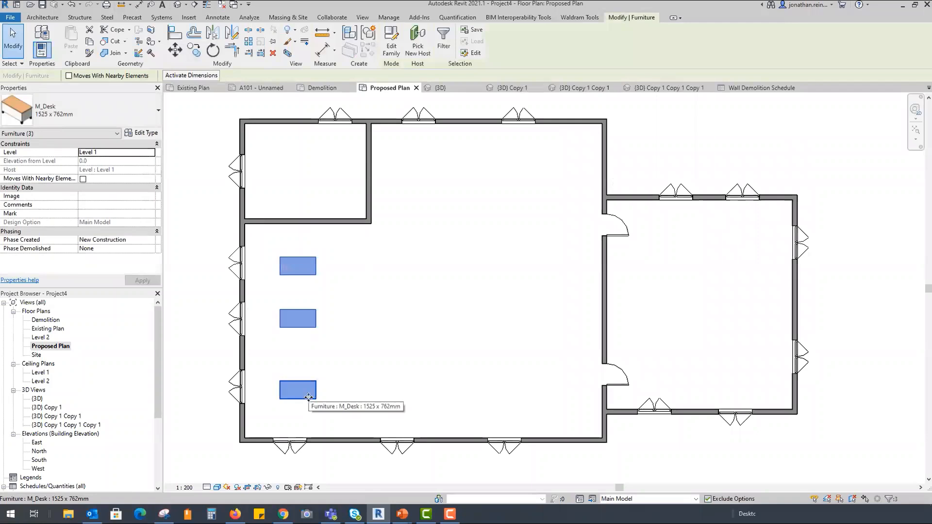
pyautogui.hotkey('ctrl', 'c')
pyautogui.hotkey('ctrl', 'v')
pyautogui.click(352, 400)
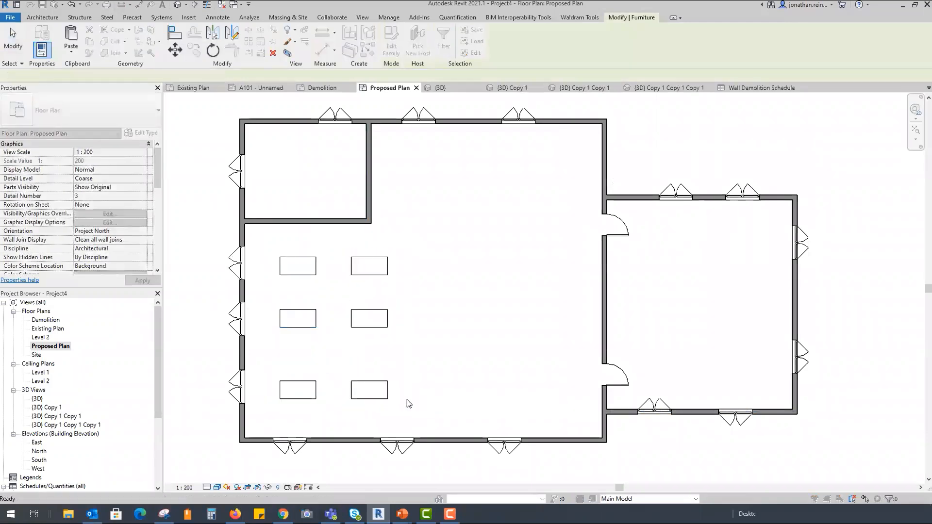
pyautogui.hotkey('ctrl', 'v')
pyautogui.click(432, 400)
pyautogui.hotkey('ctrl', 'v')
pyautogui.click(500, 401)
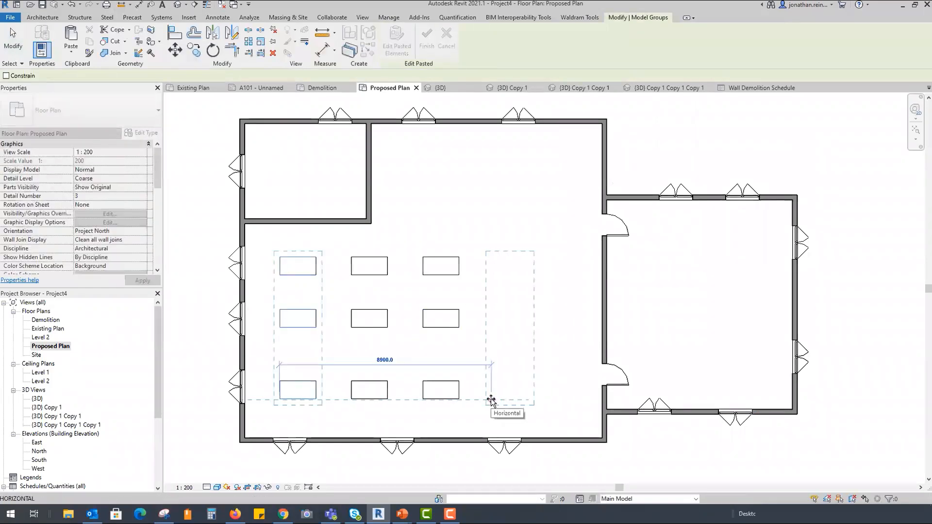
pyautogui.press('Escape')
pyautogui.click(512, 277)
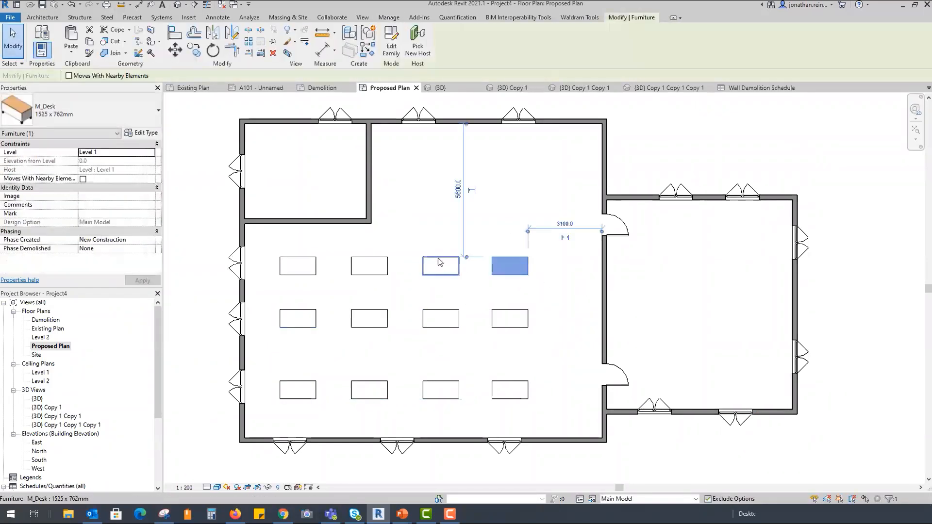
pyautogui.click(440, 269)
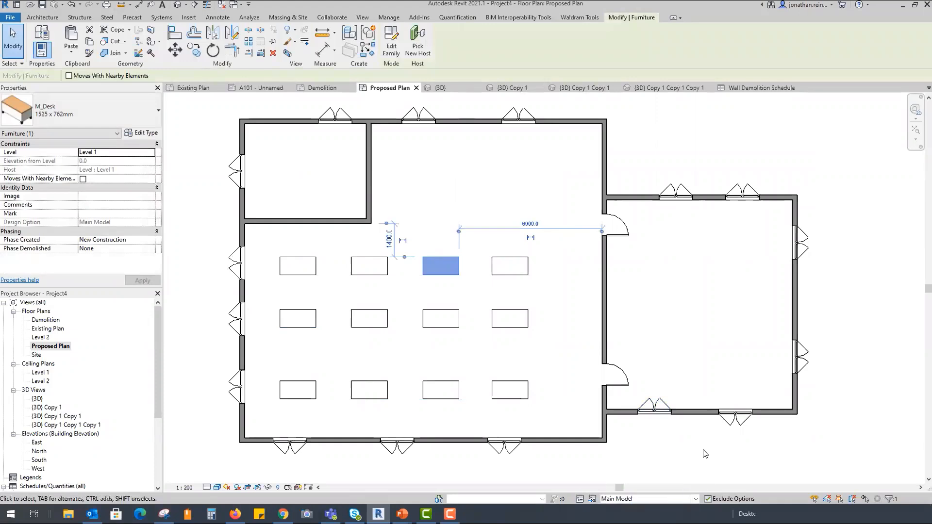
pyautogui.press('Escape')
pyautogui.click(697, 499)
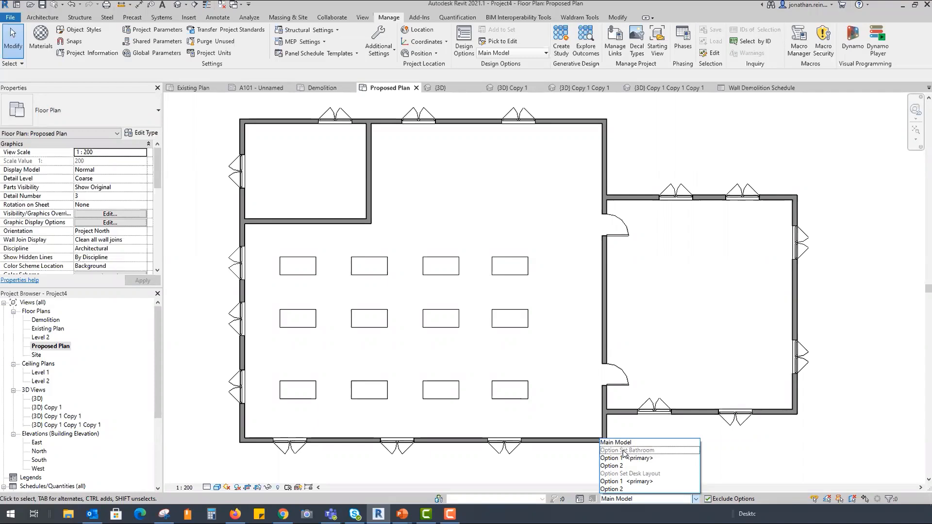
pyautogui.click(746, 444)
# Step: Add all twelve desks to Option Set Desk Layout, including them in Option 1 only
pyautogui.moveTo(567, 410); pyautogui.dragTo(269, 245)
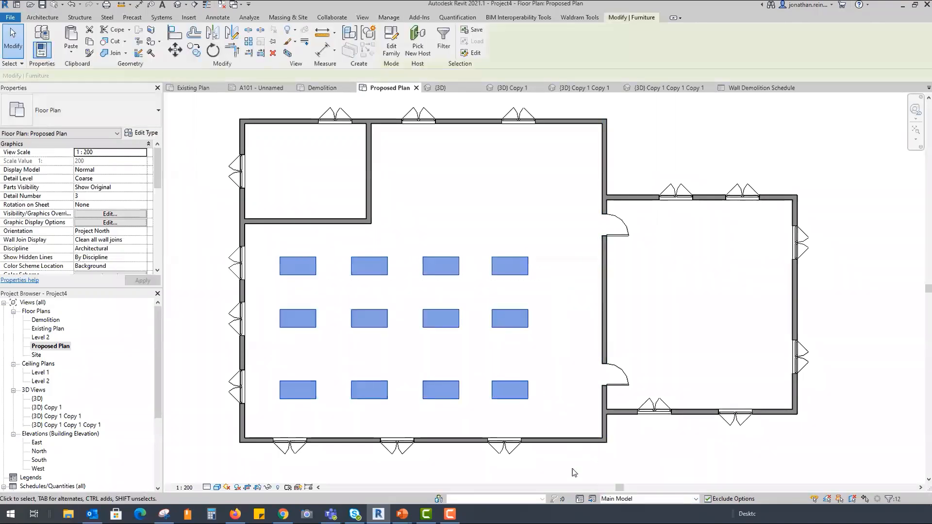
pyautogui.click(592, 499)
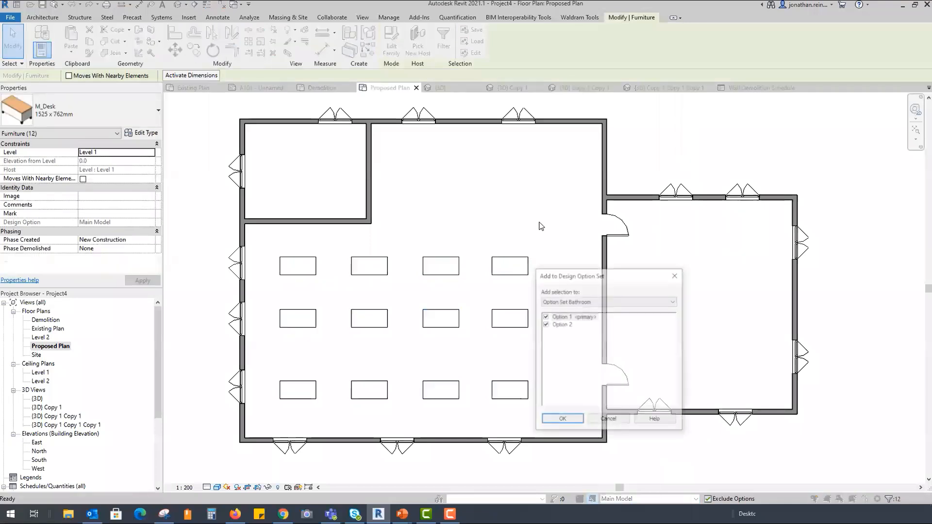
pyautogui.click(598, 301)
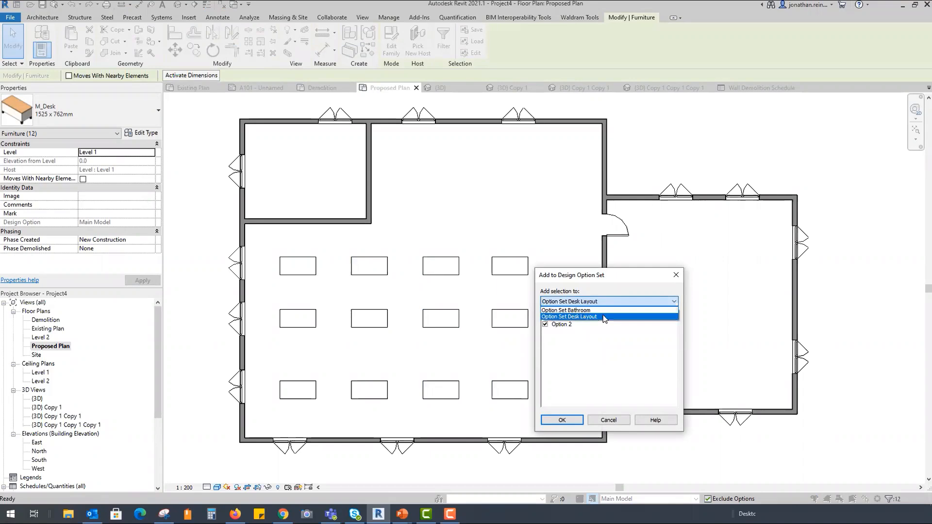
pyautogui.click(603, 316)
pyautogui.click(546, 325)
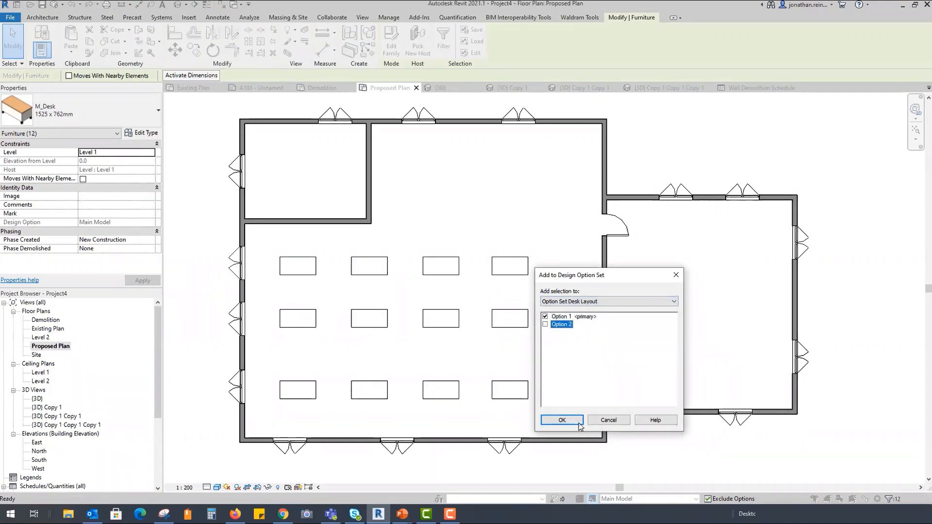
pyautogui.click(562, 420)
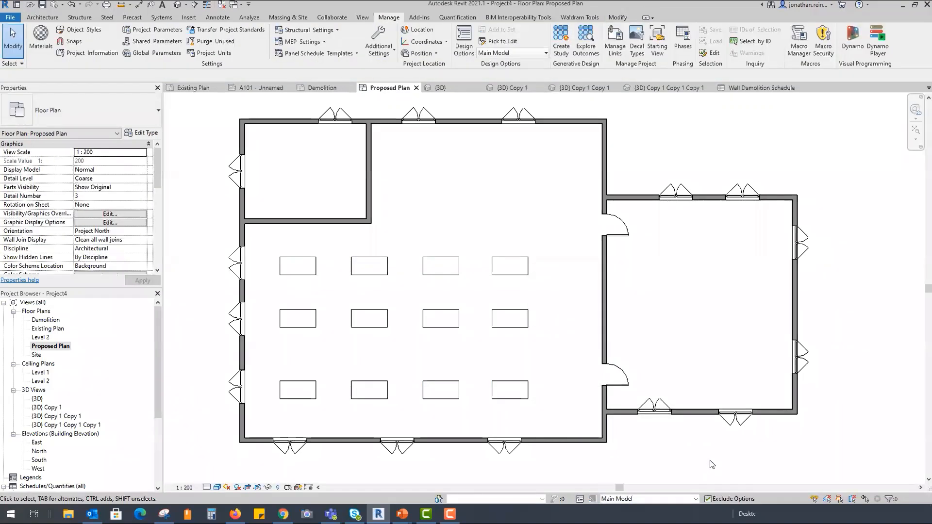
# Step: Activate Option 1 of Option Set Desk Layout, and switch the active option to Option 2 of the same set
pyautogui.click(696, 499)
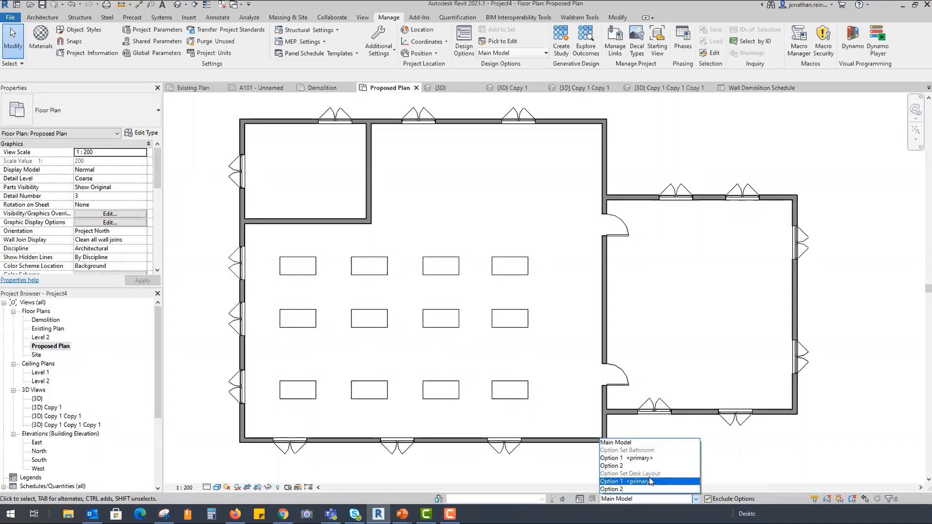
pyautogui.click(650, 482)
pyautogui.click(696, 499)
pyautogui.click(684, 490)
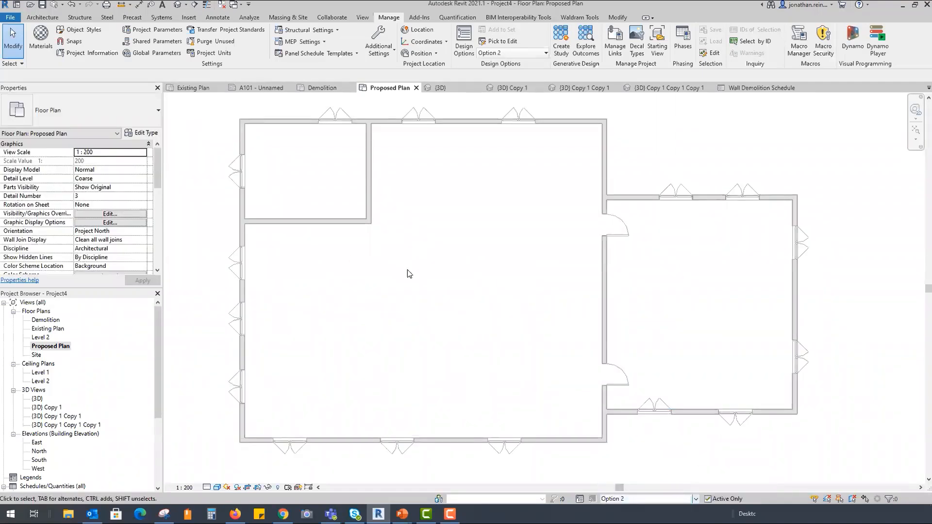
# Step: Place one 1525 x 762mm M_Desk in the northern part of the large room, east of the small corner room
pyautogui.press('c')
pyautogui.press('m')
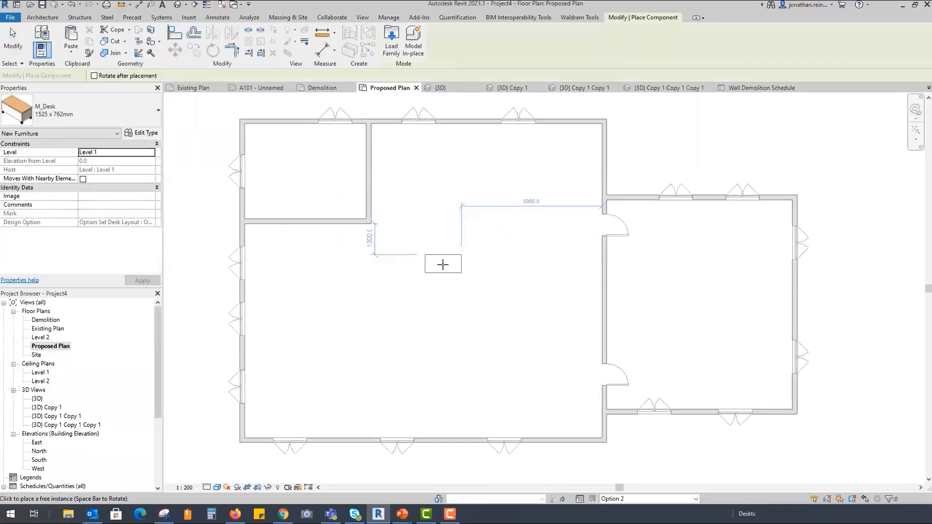
pyautogui.click(431, 186)
pyautogui.press('Escape')
pyautogui.click(434, 182)
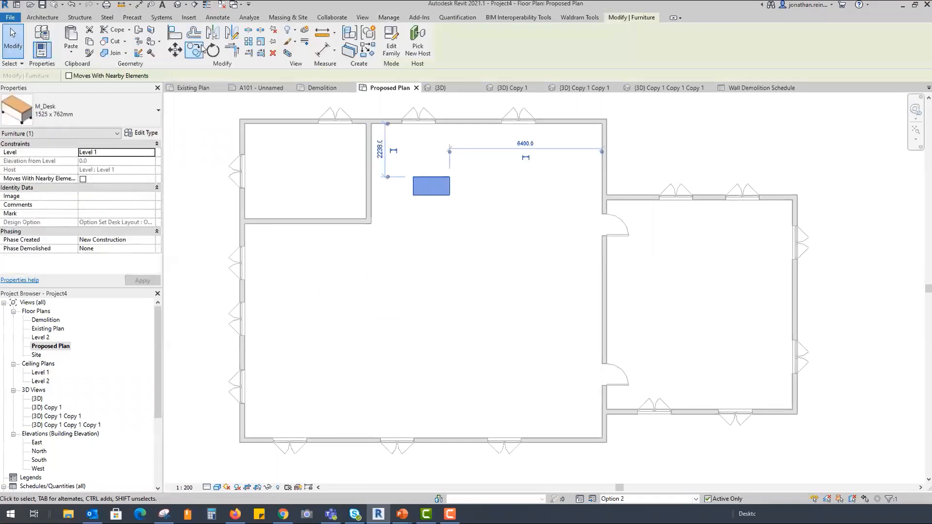
# Step: Rotate the placed desk to a diagonal angle and move it into the large room's north-east corner
pyautogui.press('r')
pyautogui.press('o')
pyautogui.click(503, 187)
pyautogui.click(496, 241)
pyautogui.moveTo(443, 185); pyautogui.dragTo(571, 156)
pyautogui.click(574, 185)
pyautogui.click(551, 162)
# Step: Copy the rotated desk westward along the north wall to a spot beside the small corner room
pyautogui.click(194, 50)
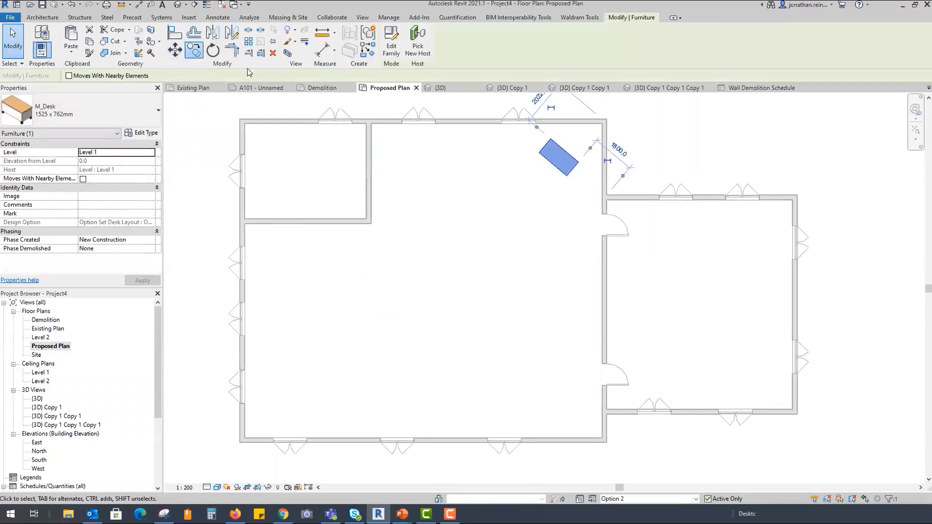
pyautogui.click(539, 152)
pyautogui.click(406, 147)
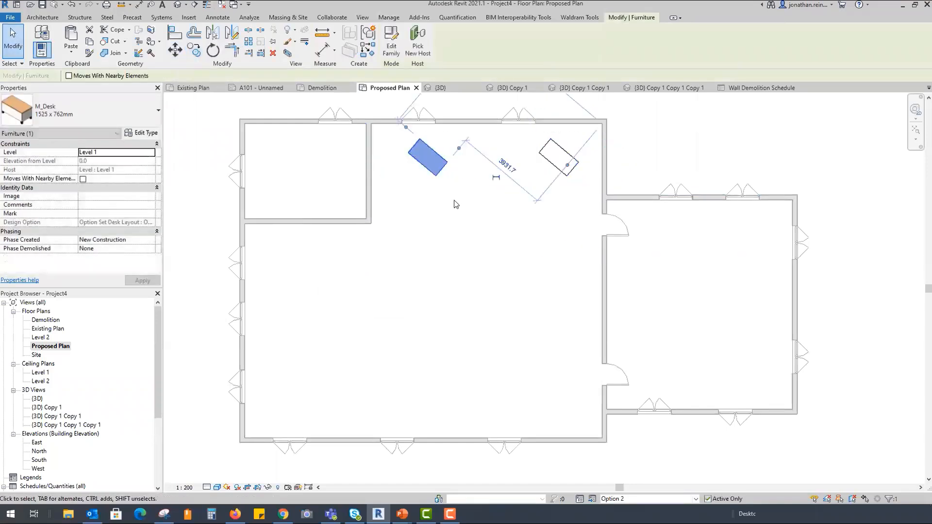
pyautogui.click(194, 33)
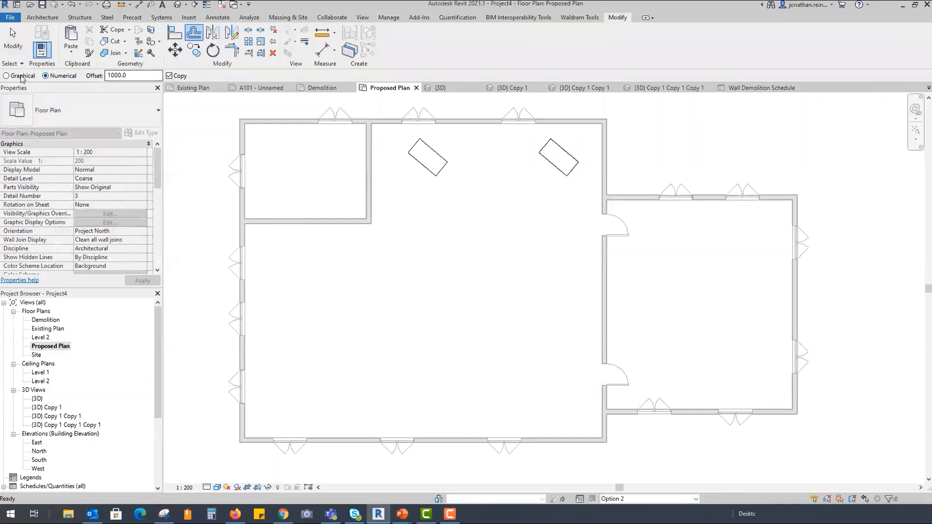
pyautogui.press('Escape')
# Step: Copy the western rotated desk with Multiple enabled, scattering ten more diagonal desks across the large room
pyautogui.click(428, 171)
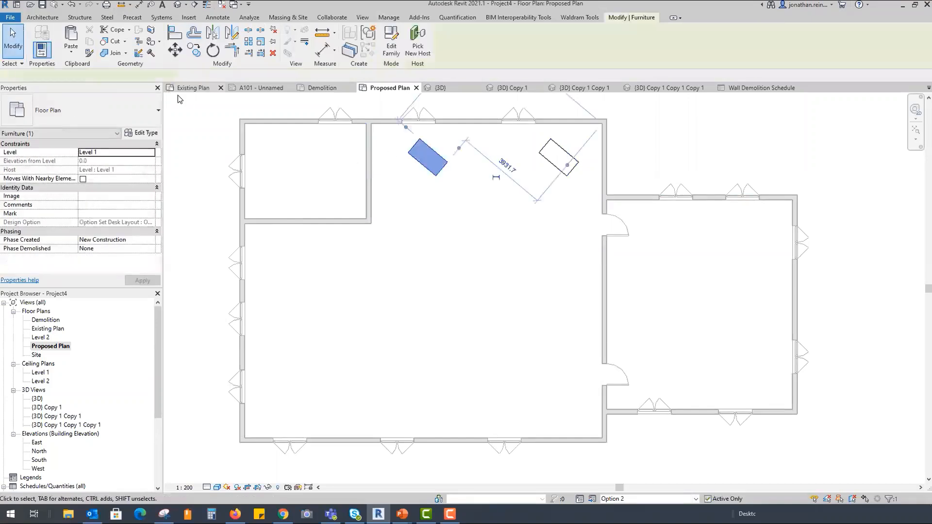
pyautogui.click(194, 50)
pyautogui.click(140, 75)
pyautogui.click(435, 176)
pyautogui.click(496, 219)
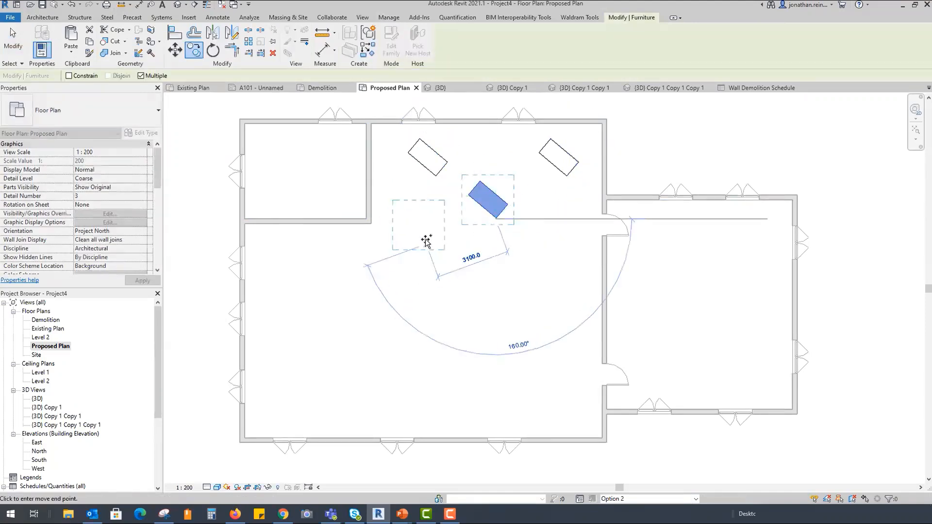
pyautogui.click(425, 238)
pyautogui.click(464, 306)
pyautogui.click(556, 279)
pyautogui.click(549, 356)
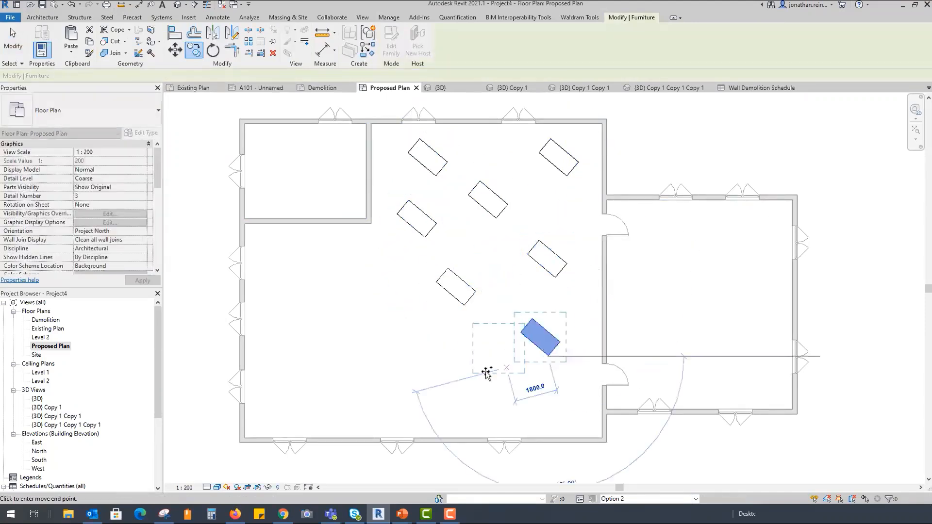
pyautogui.click(468, 378)
pyautogui.click(371, 308)
pyautogui.click(315, 384)
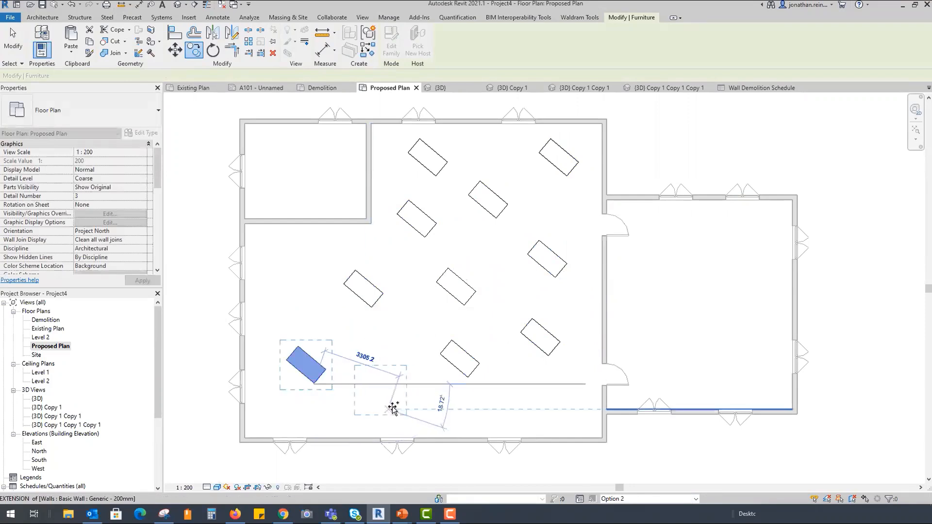
pyautogui.click(401, 412)
pyautogui.click(422, 339)
pyautogui.press('Escape')
pyautogui.press('Escape')
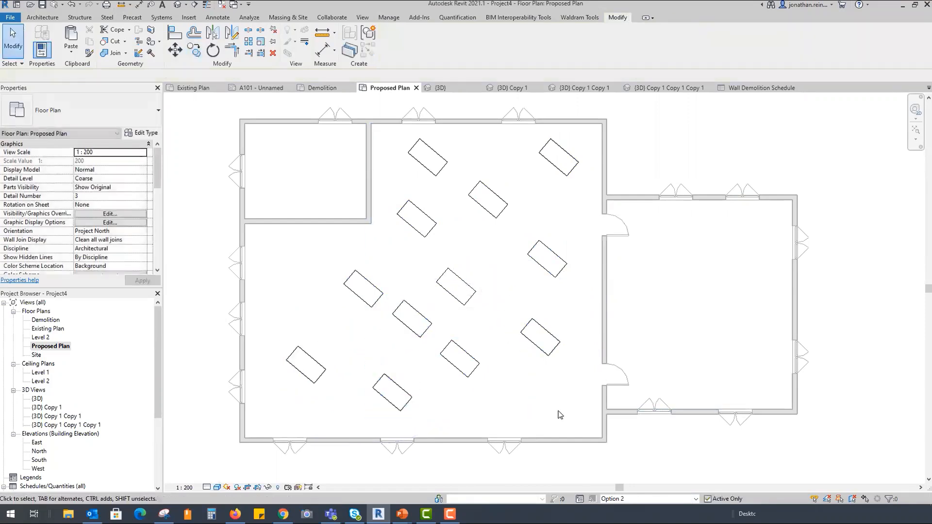
# Step: Compare the two desk arrangements by activating Option 1 and returning to Option 2 of Option Set Desk Layout
pyautogui.click(696, 499)
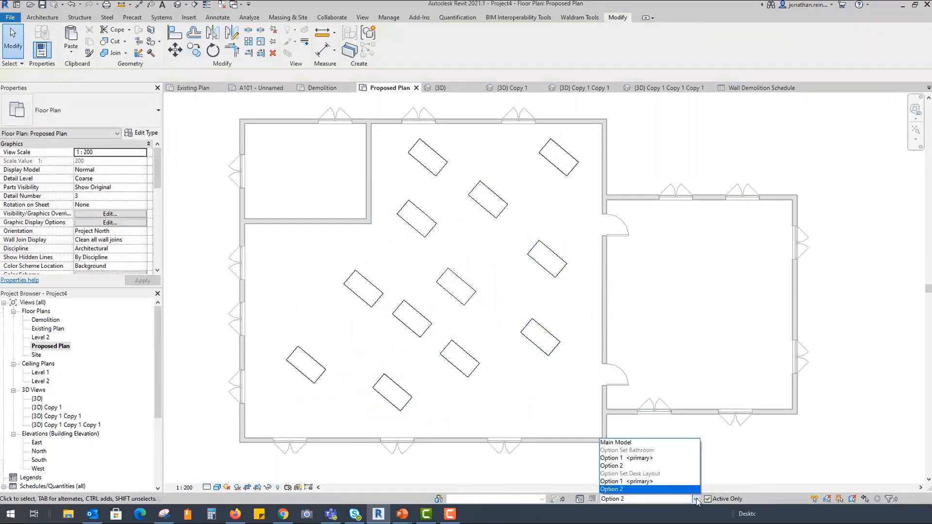
pyautogui.click(693, 482)
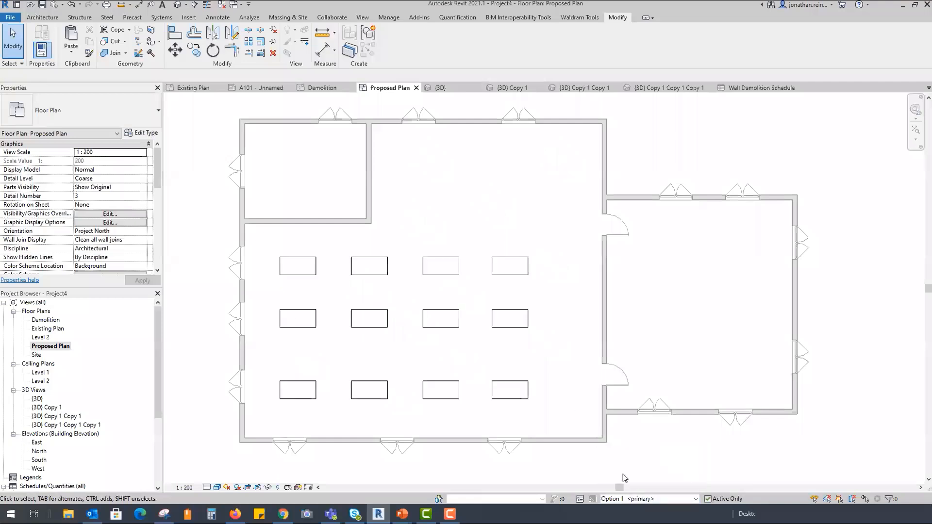
pyautogui.click(695, 499)
pyautogui.click(689, 488)
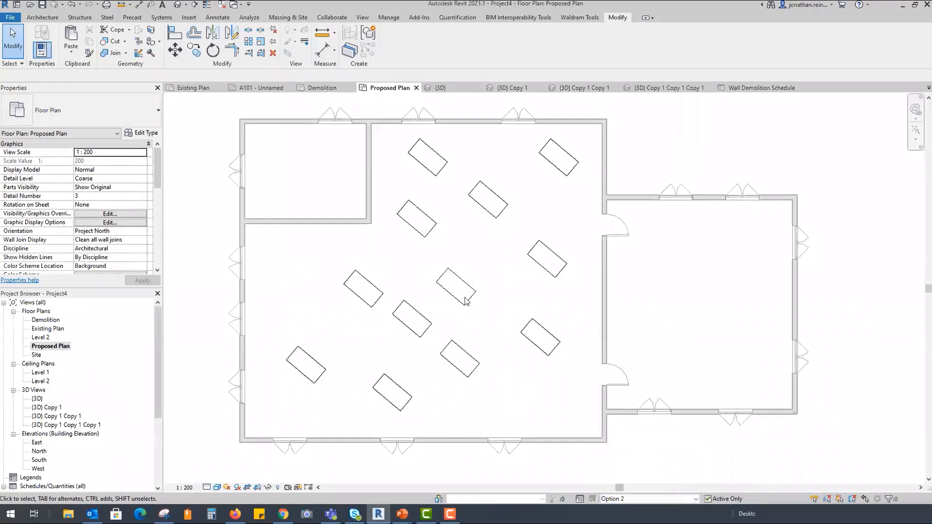
pyautogui.click(548, 350)
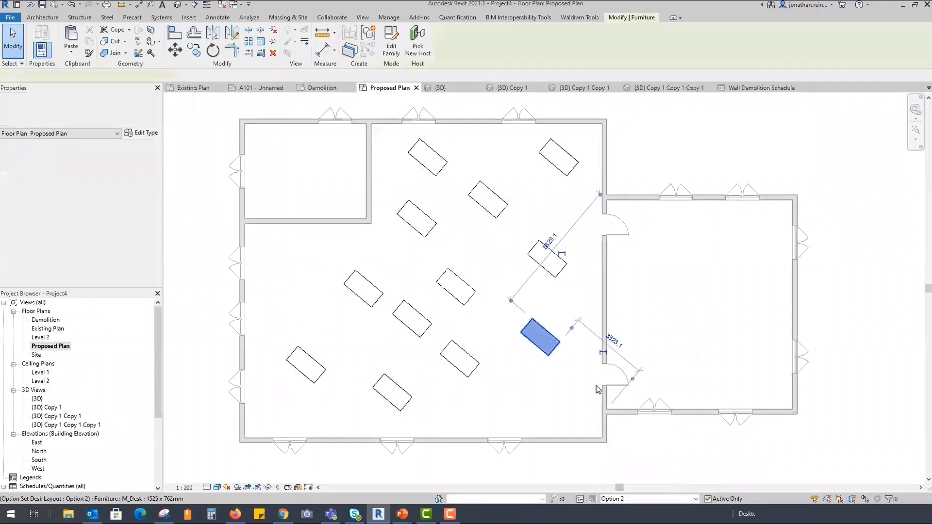
# Step: Make Main Model the active option and try to window-select the desks in the large room
pyautogui.click(696, 499)
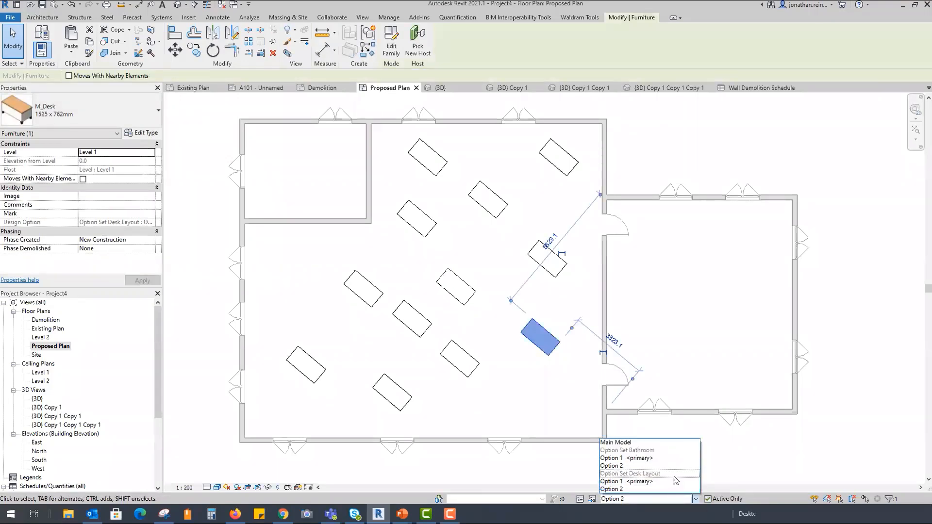
pyautogui.click(654, 442)
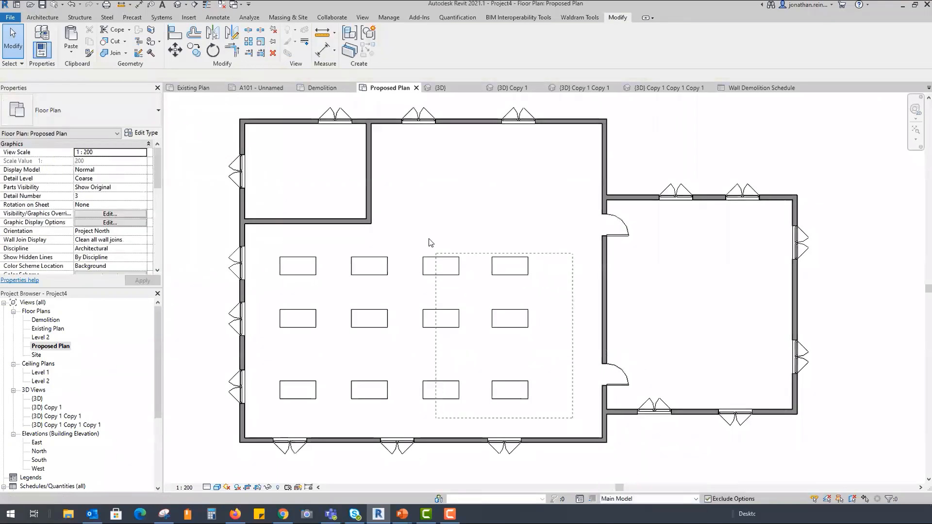
pyautogui.moveTo(270, 243); pyautogui.dragTo(195, 99)
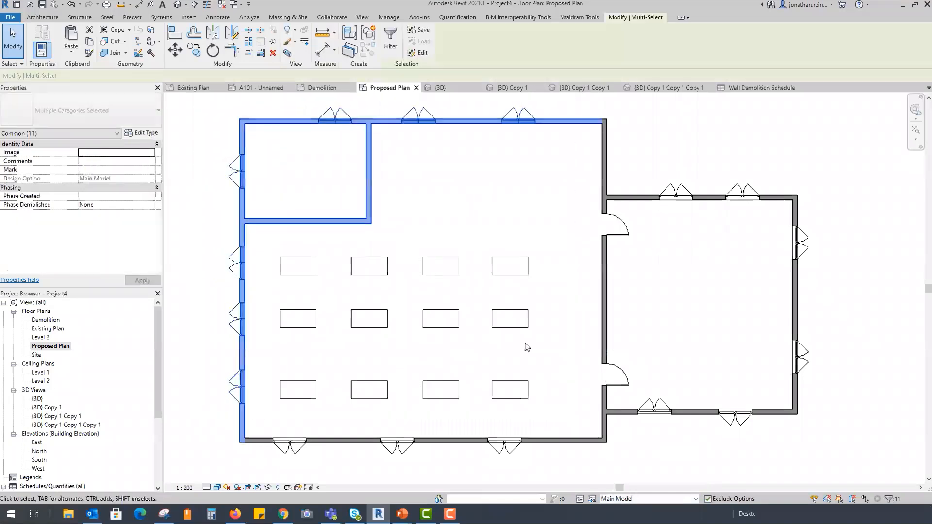
pyautogui.click(556, 416)
pyautogui.moveTo(558, 410); pyautogui.dragTo(311, 285)
pyautogui.moveTo(279, 246); pyautogui.dragTo(281, 245)
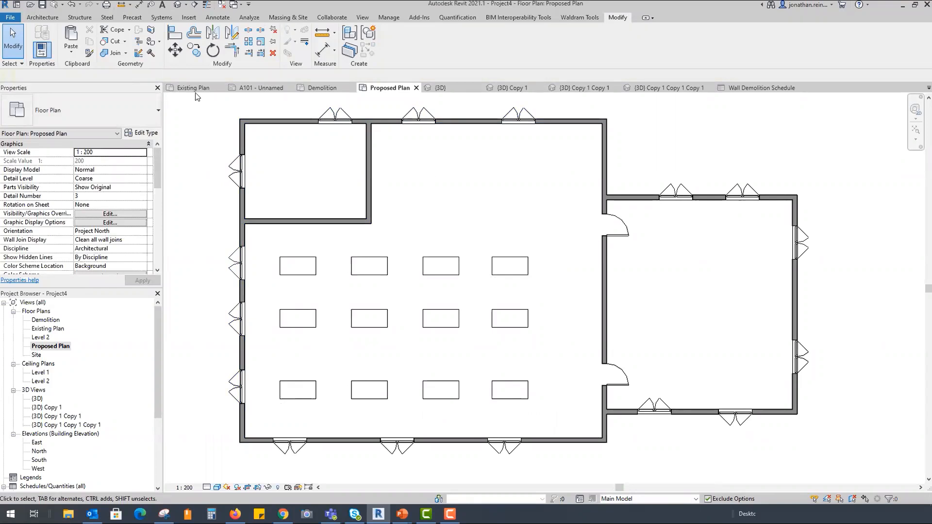
# Step: Place a new 1525 x 762mm M_Desk in the Main Model near the large room's south wall
pyautogui.press('c')
pyautogui.press('m')
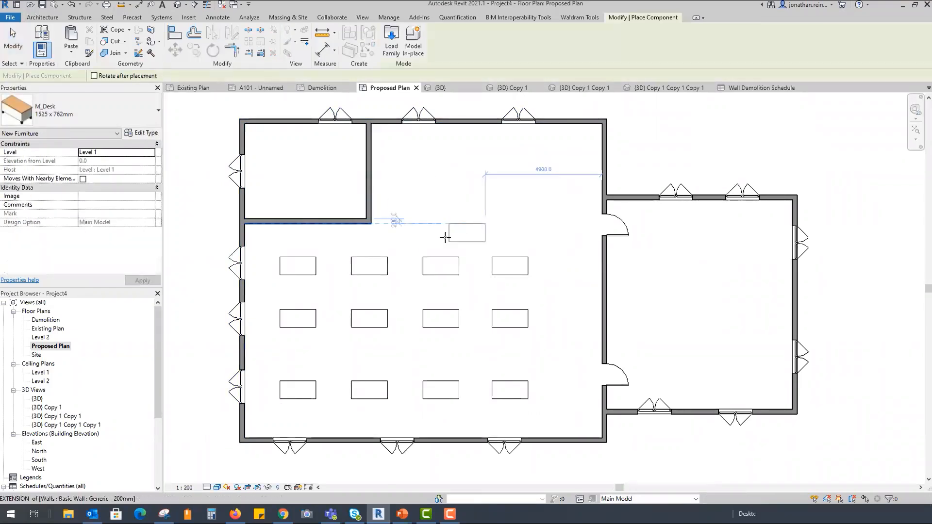
pyautogui.click(331, 417)
pyautogui.press('Escape')
pyautogui.press('Escape')
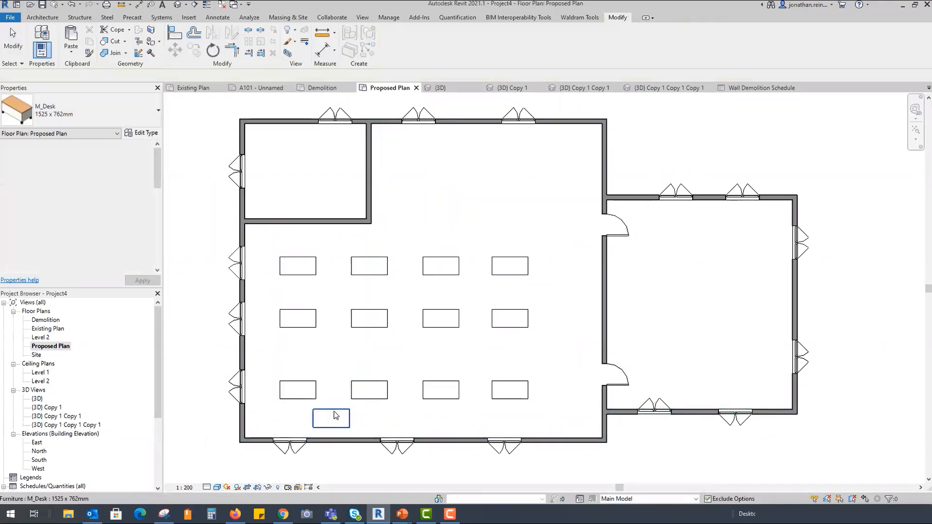
# Step: Copy the new desk nine times with Multiple enabled, spreading the copies irregularly over the existing desk grid
pyautogui.click(334, 415)
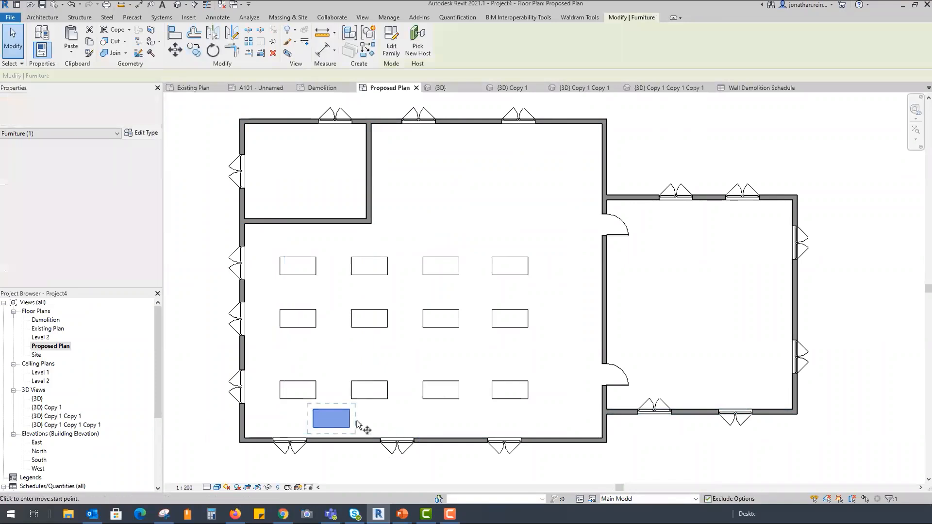
pyautogui.click(341, 409)
pyautogui.click(389, 353)
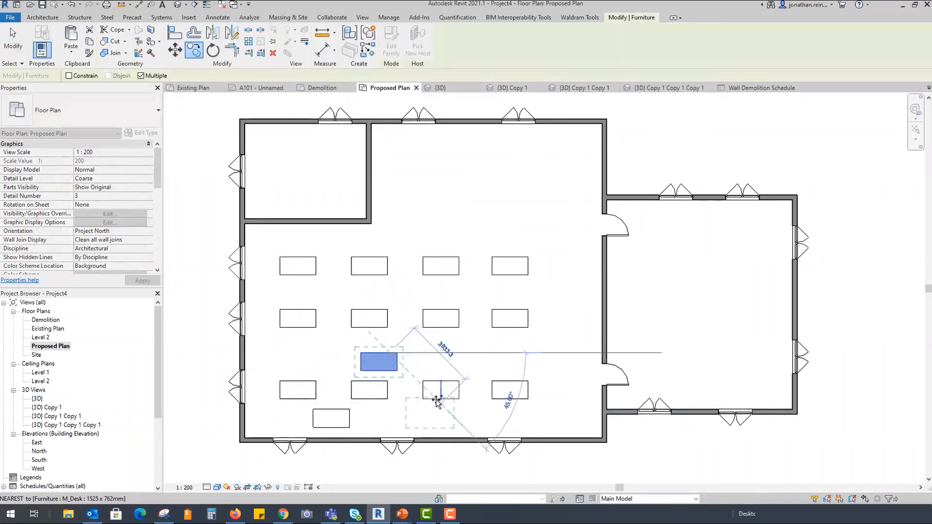
pyautogui.click(436, 398)
pyautogui.click(519, 378)
pyautogui.click(500, 309)
pyautogui.click(419, 301)
pyautogui.click(339, 270)
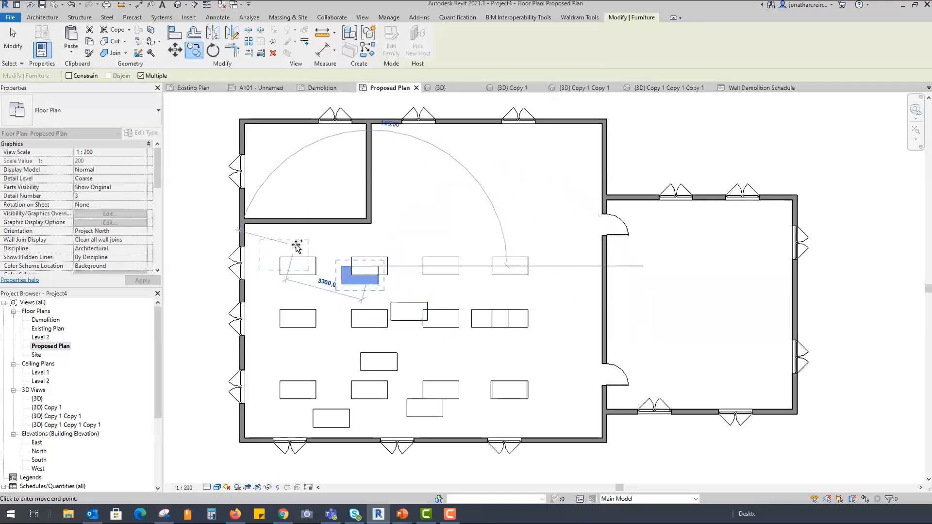
pyautogui.click(263, 250)
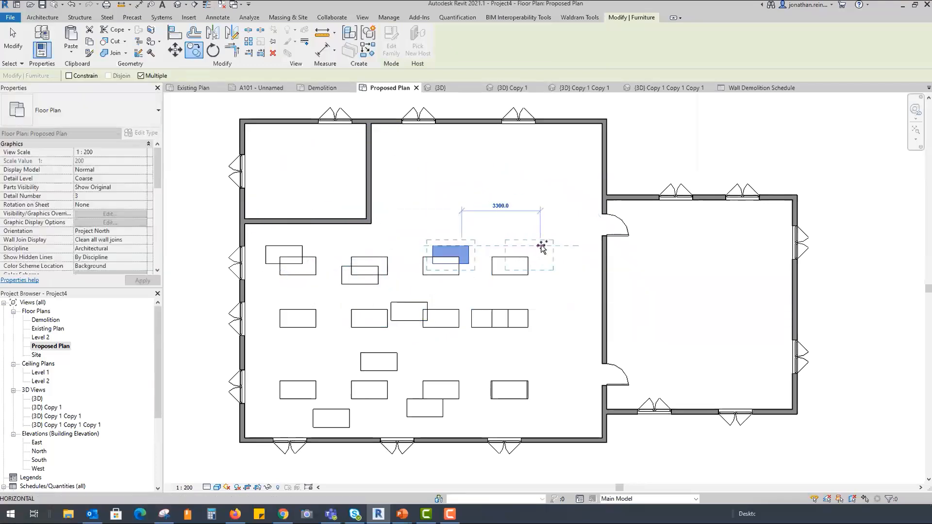
pyautogui.click(508, 250)
pyautogui.press('Escape')
pyautogui.press('Escape')
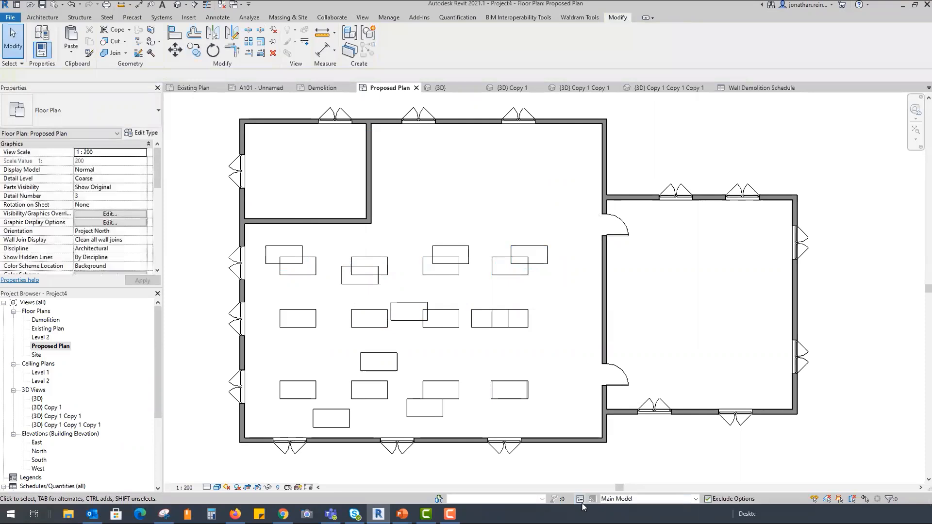
# Step: Add a new option, Option 3, to Option Set Desk Layout
pyautogui.click(580, 499)
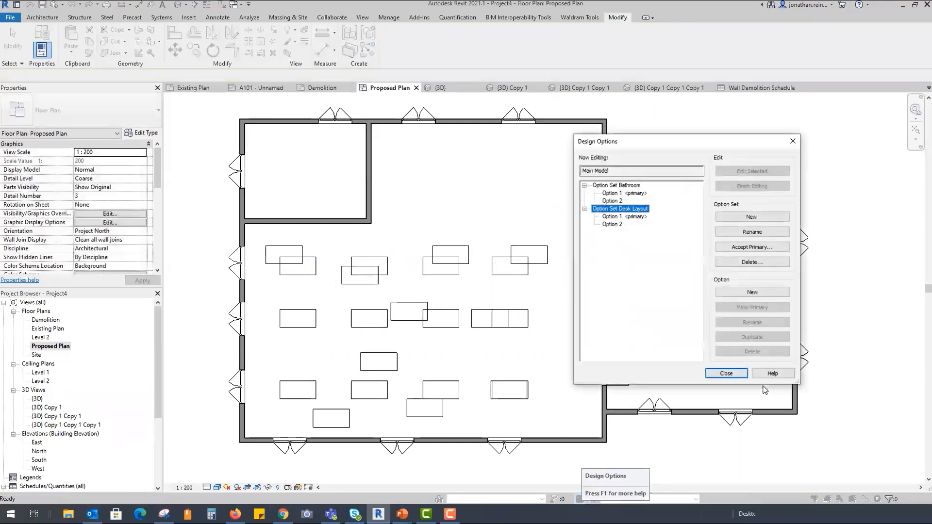
pyautogui.click(759, 294)
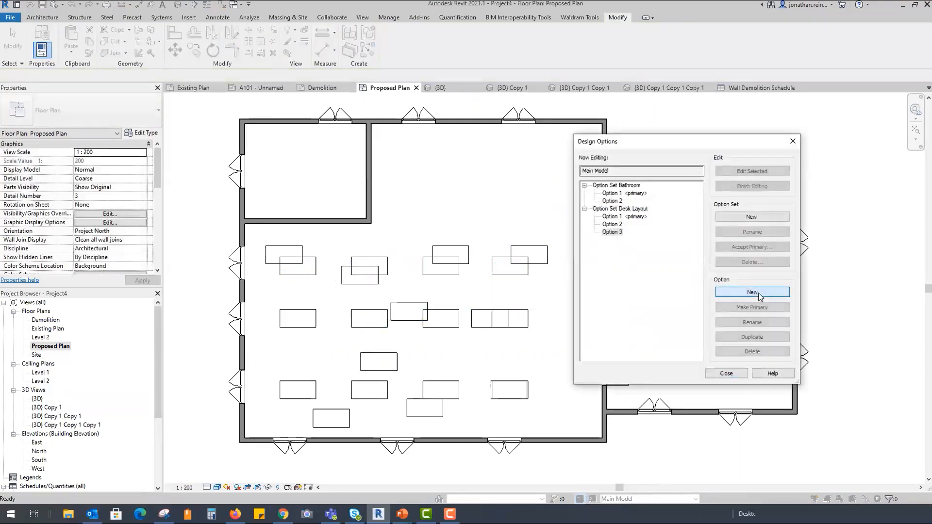
pyautogui.click(726, 373)
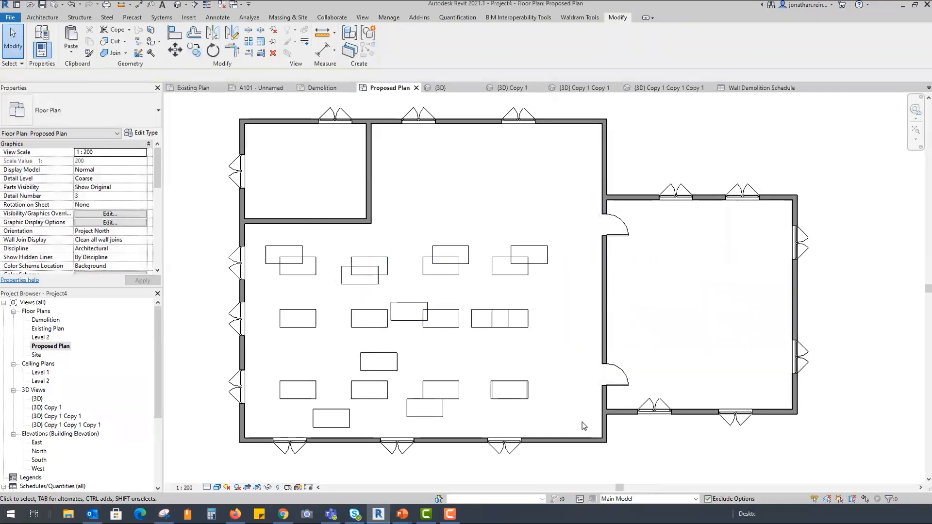
# Step: Add the ten new Main Model desks to Option Set Desk Layout, including them in Option 3 only
pyautogui.moveTo(581, 419); pyautogui.dragTo(262, 243)
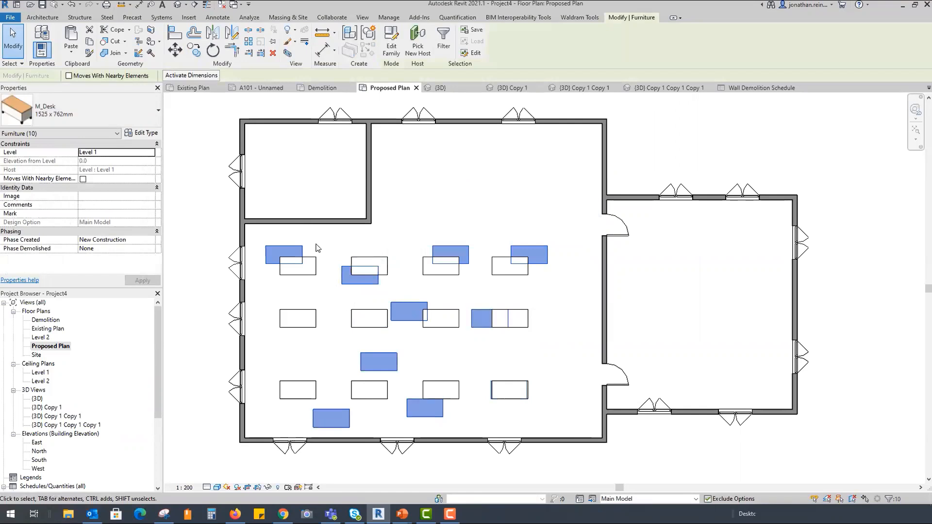
pyautogui.click(592, 499)
pyautogui.click(609, 301)
pyautogui.click(575, 317)
pyautogui.click(545, 324)
pyautogui.click(545, 317)
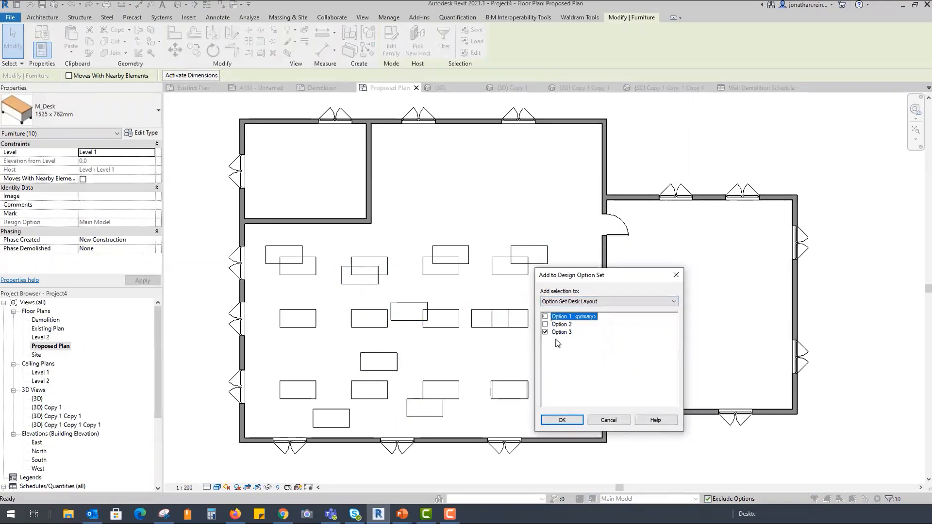
pyautogui.click(561, 420)
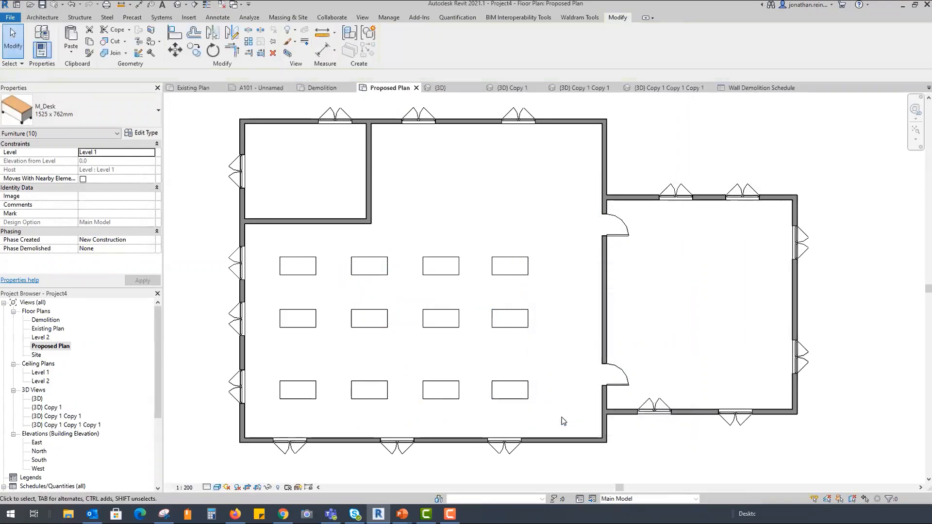
# Step: Activate Option 3, Option 2 and Option 1 of Option Set Desk Layout in turn to compare the desk arrangements
pyautogui.click(696, 499)
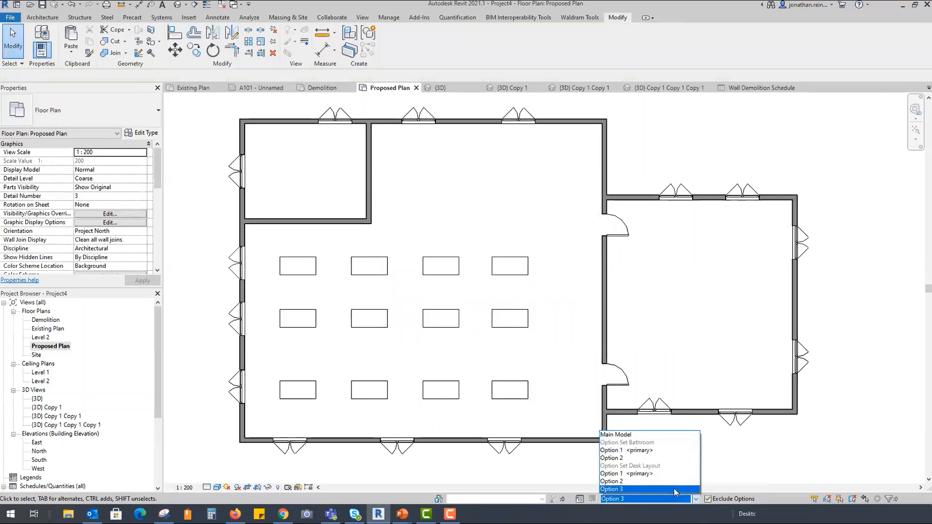
pyautogui.click(631, 494)
pyautogui.click(695, 500)
pyautogui.click(612, 481)
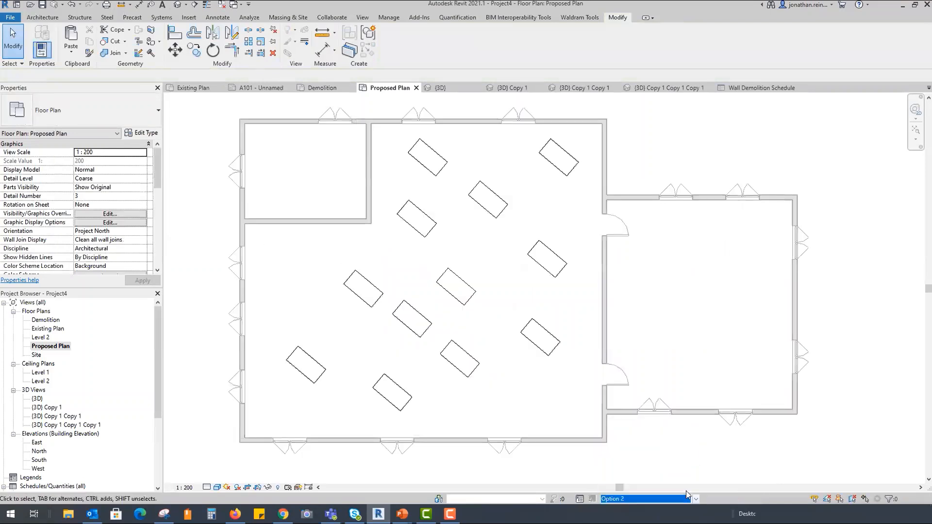
pyautogui.click(695, 499)
pyautogui.click(676, 473)
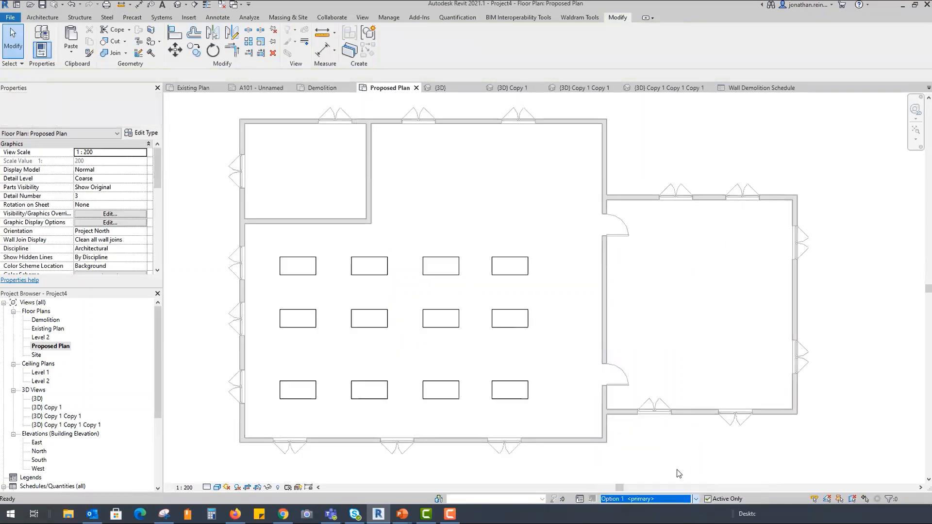
pyautogui.click(695, 500)
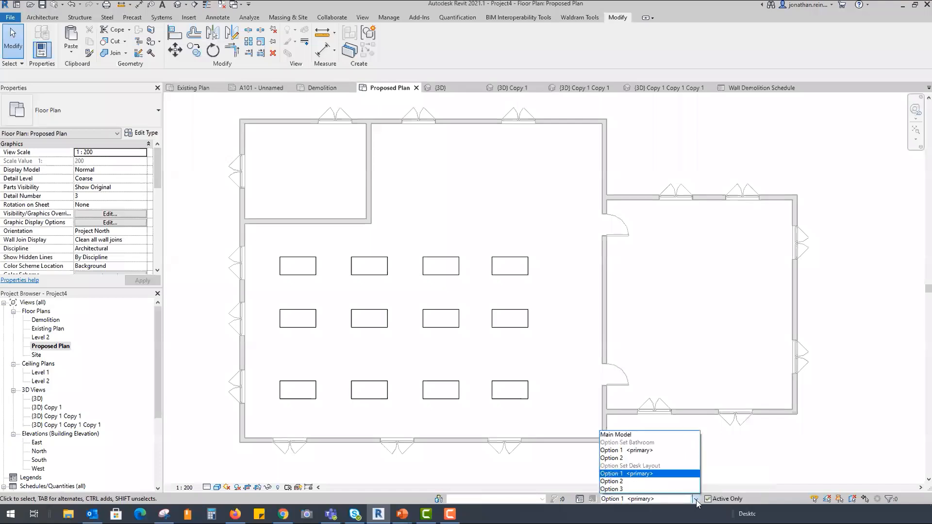
pyautogui.click(791, 444)
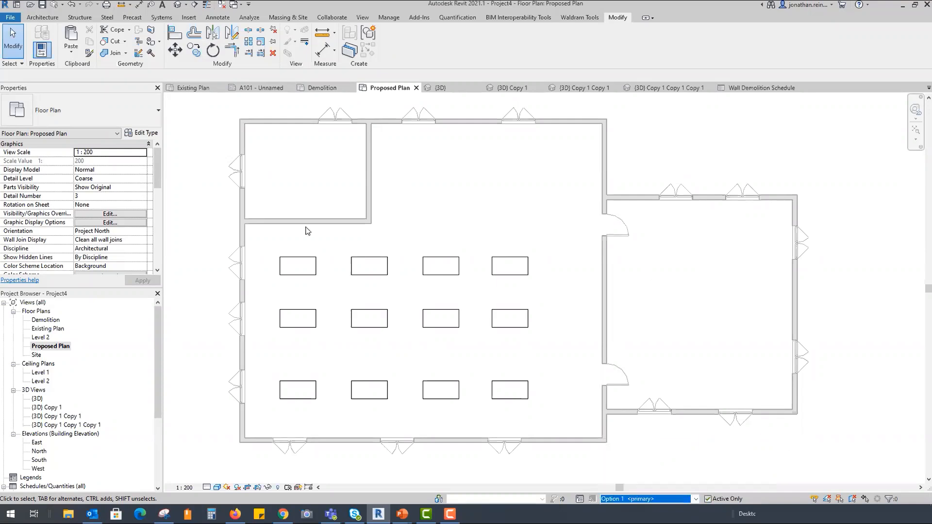
pyautogui.click(697, 498)
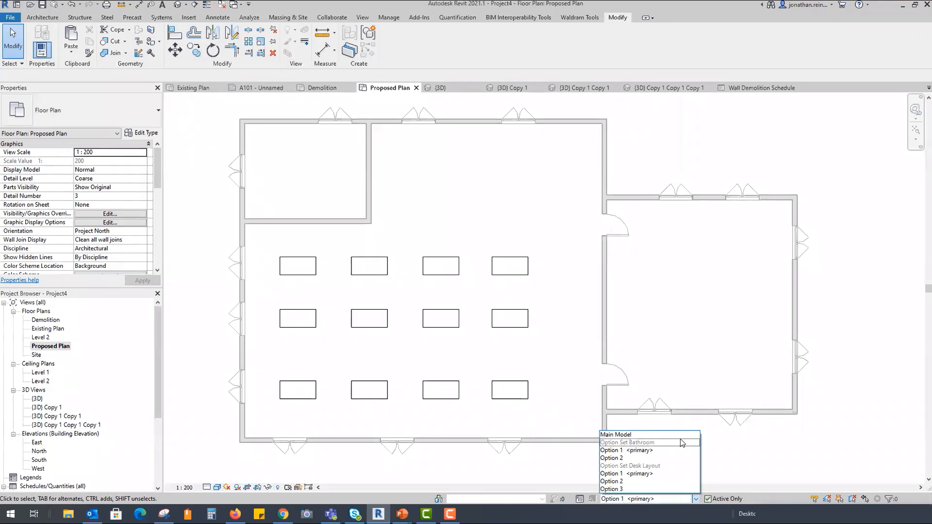
pyautogui.click(672, 315)
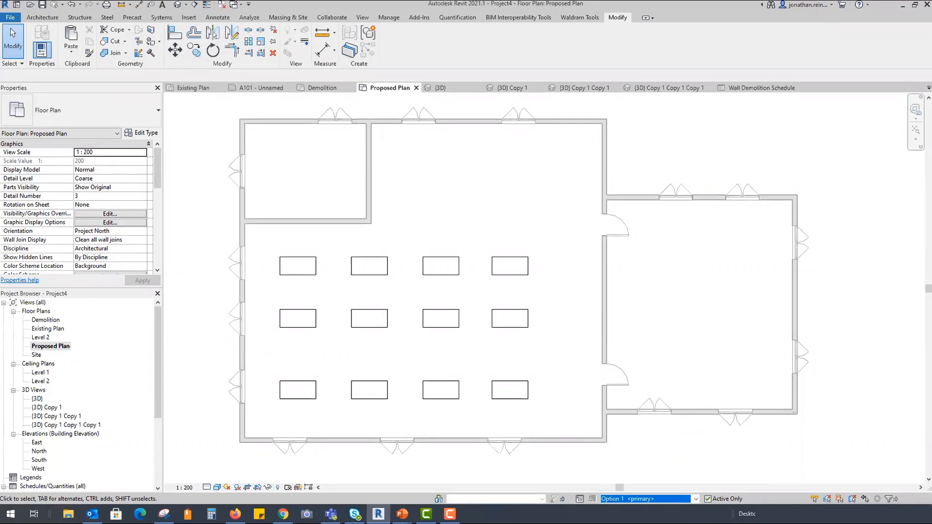
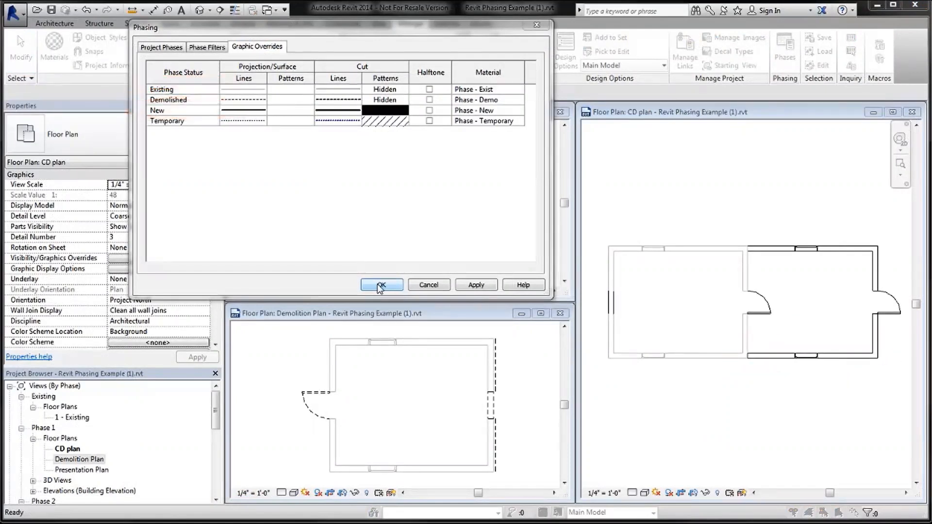
# Step: Accept the Phasing settings and examine the CD plan view's phase filter and phase properties
pyautogui.click(381, 285)
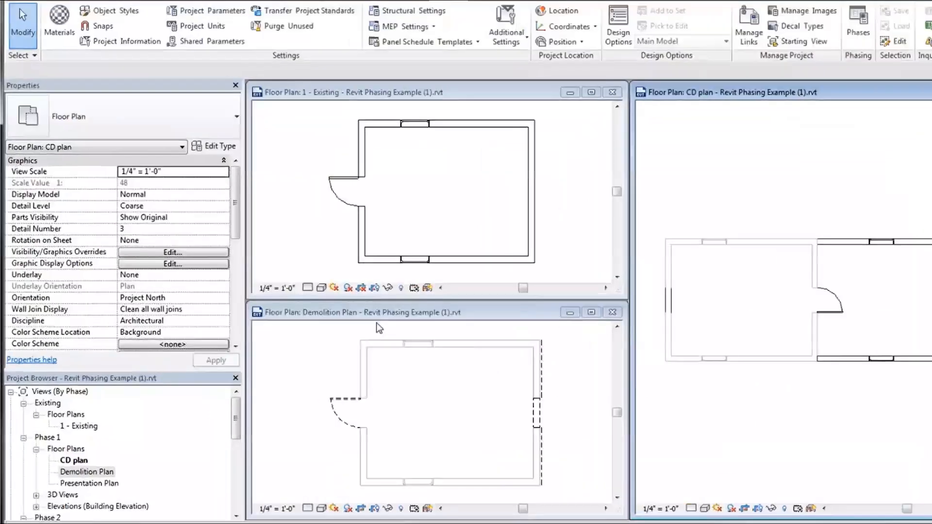
pyautogui.moveTo(236, 229); pyautogui.dragTo(233, 325)
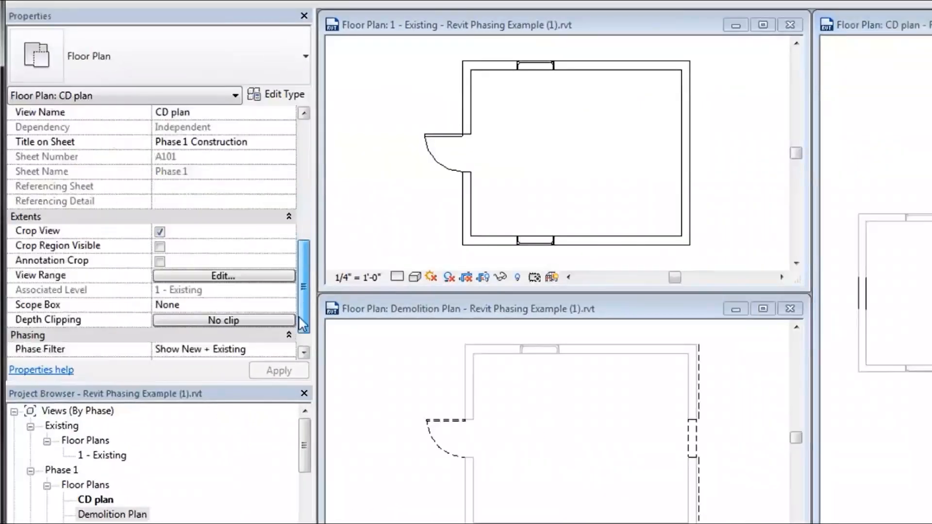
pyautogui.moveTo(302, 324); pyautogui.dragTo(301, 335)
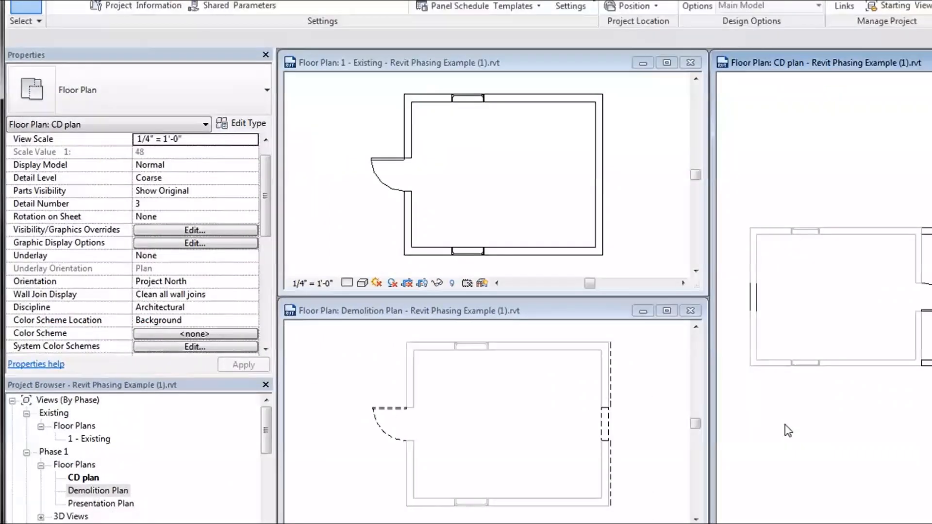
# Step: Examine the phasing properties of the new room's south wall in the CD plan, including the available Phase Created choices
pyautogui.click(927, 372)
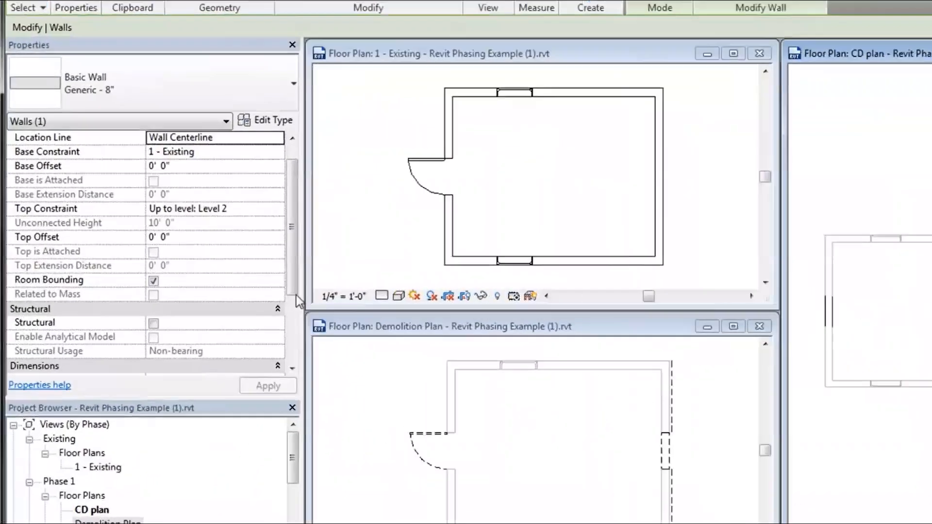
pyautogui.moveTo(296, 295)
pyautogui.mouseDown()
pyautogui.moveTo(295, 342)
pyautogui.moveTo(306, 362)
pyautogui.mouseUp()
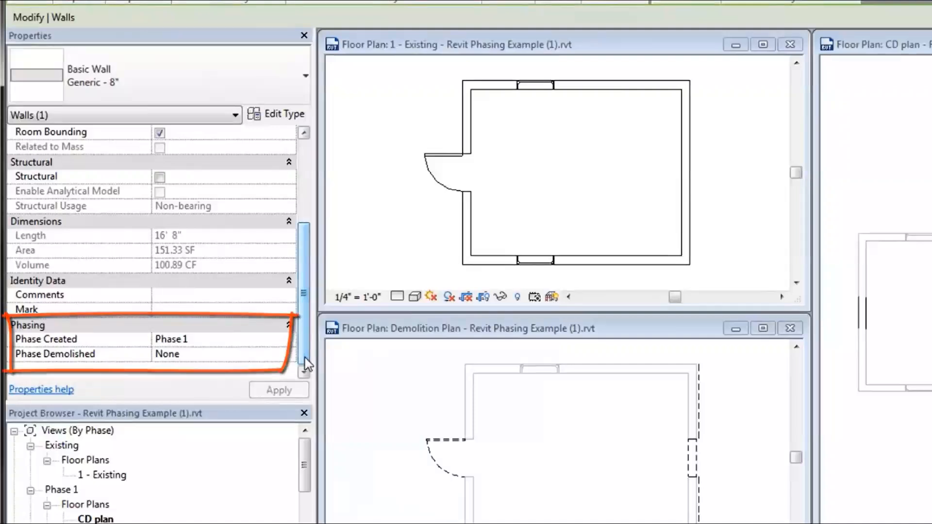
pyautogui.click(289, 340)
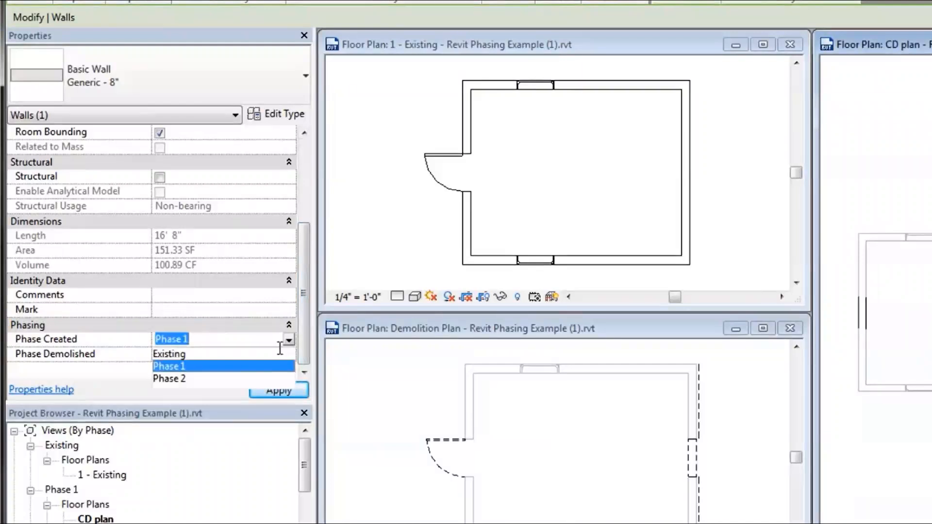
pyautogui.press('Escape')
pyautogui.press('Escape')
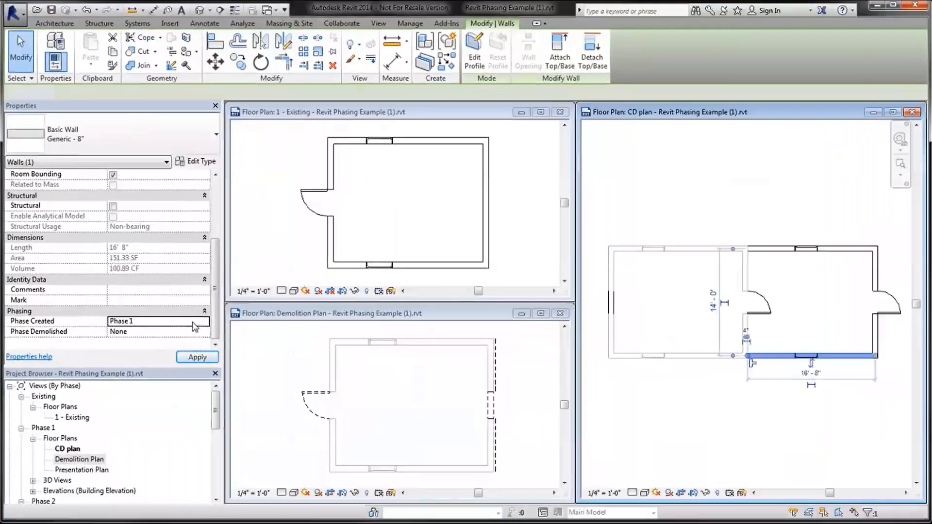
pyautogui.press('Escape')
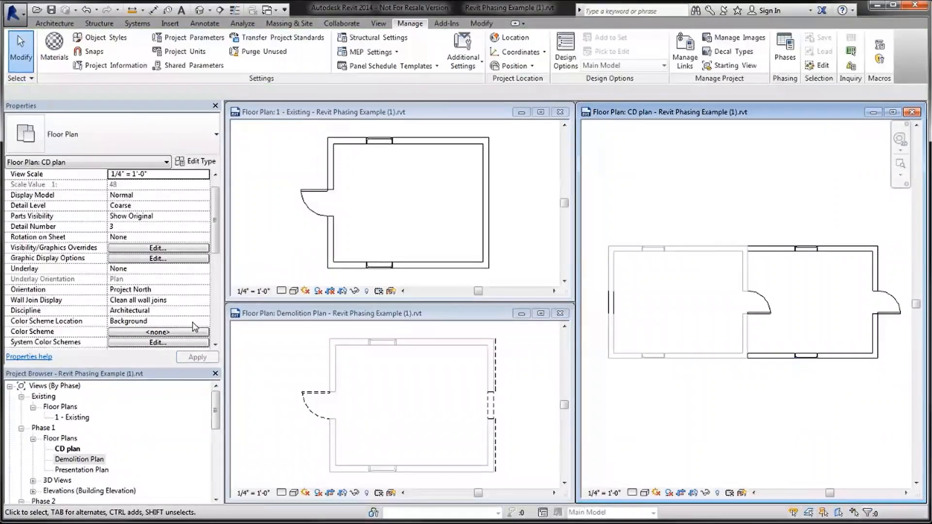
# Step: Draw a freestanding vertical Generic - 8" wall about 7' long in the 1 - Existing plan, near the room's east wall
pyautogui.click(53, 25)
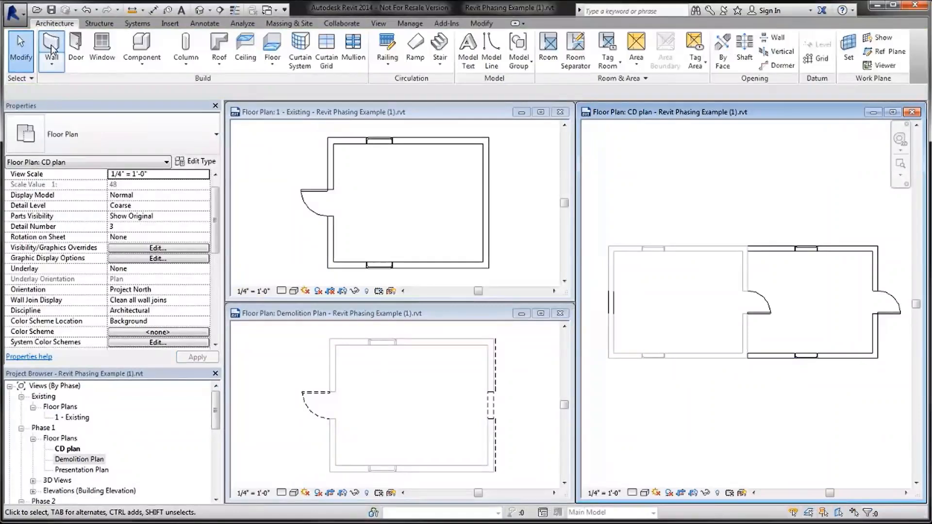
pyautogui.click(52, 50)
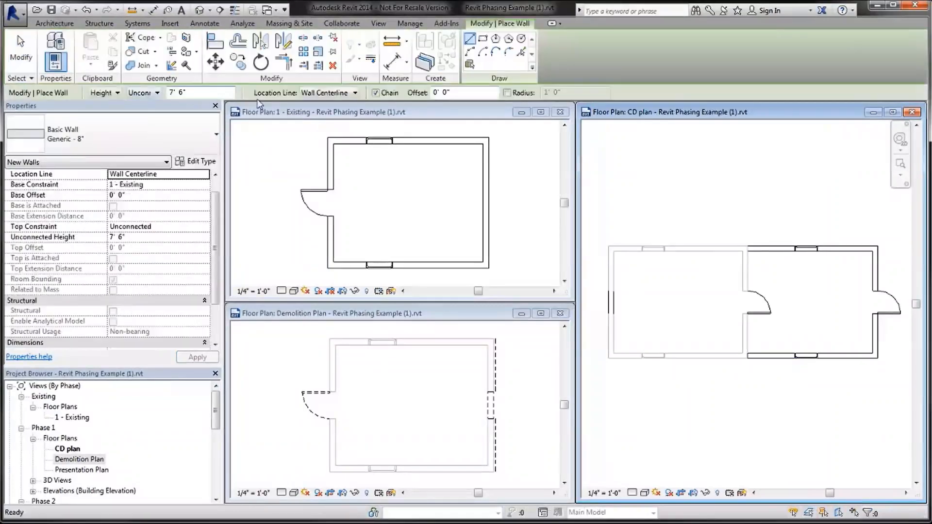
pyautogui.click(313, 112)
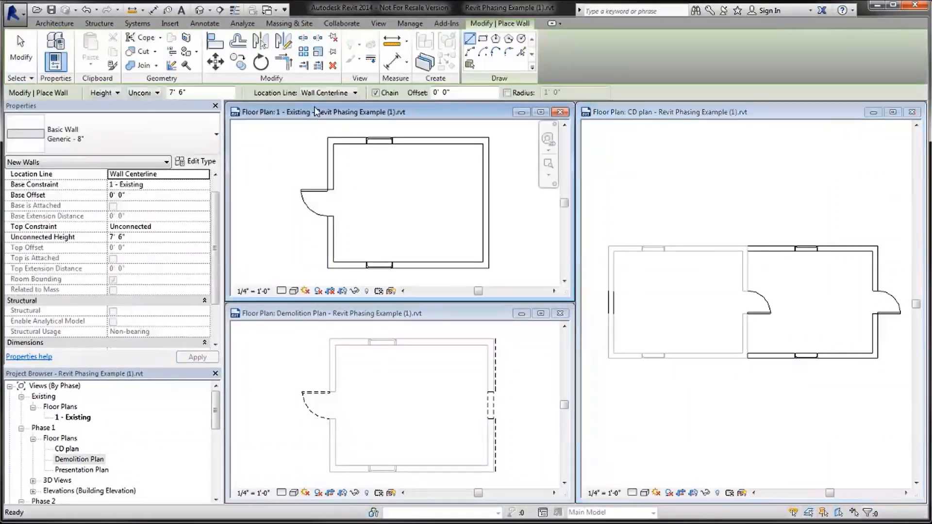
pyautogui.click(443, 179)
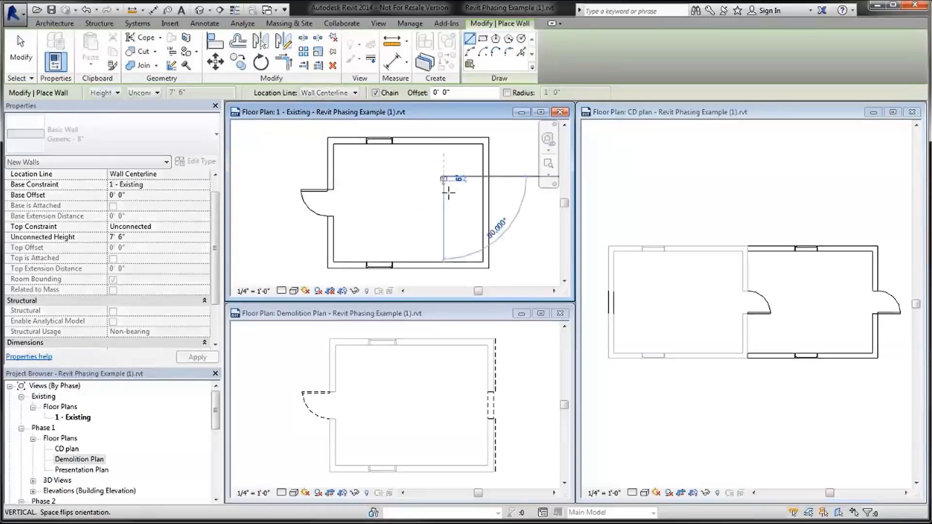
pyautogui.click(444, 238)
pyautogui.press('Escape')
pyautogui.press('Escape')
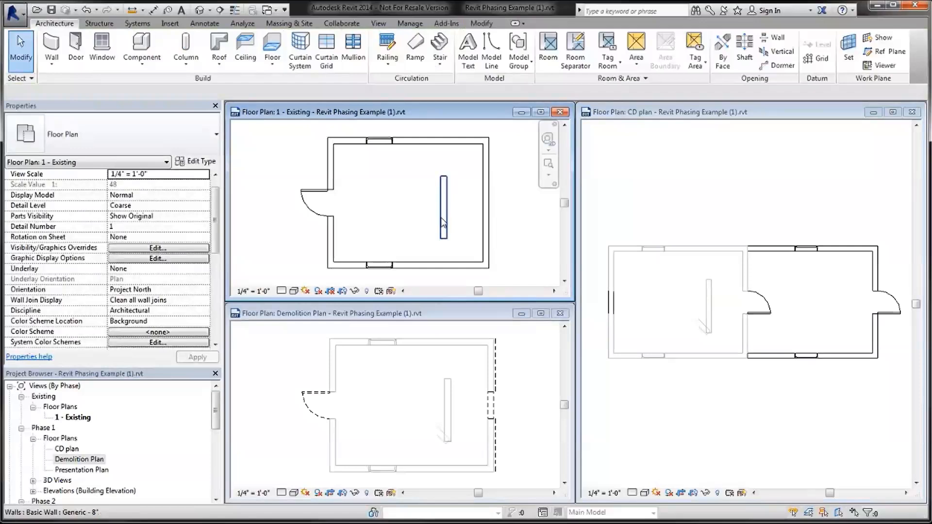
# Step: Examine the phasing properties of the freestanding wall in the 1 - Existing plan
pyautogui.click(442, 224)
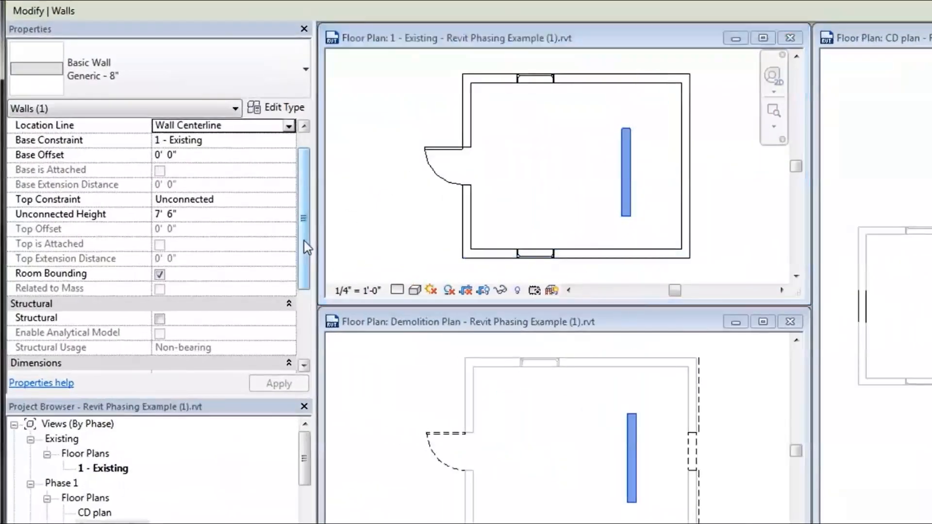
pyautogui.moveTo(215, 255); pyautogui.dragTo(216, 293)
pyautogui.moveTo(305, 293); pyautogui.dragTo(308, 318)
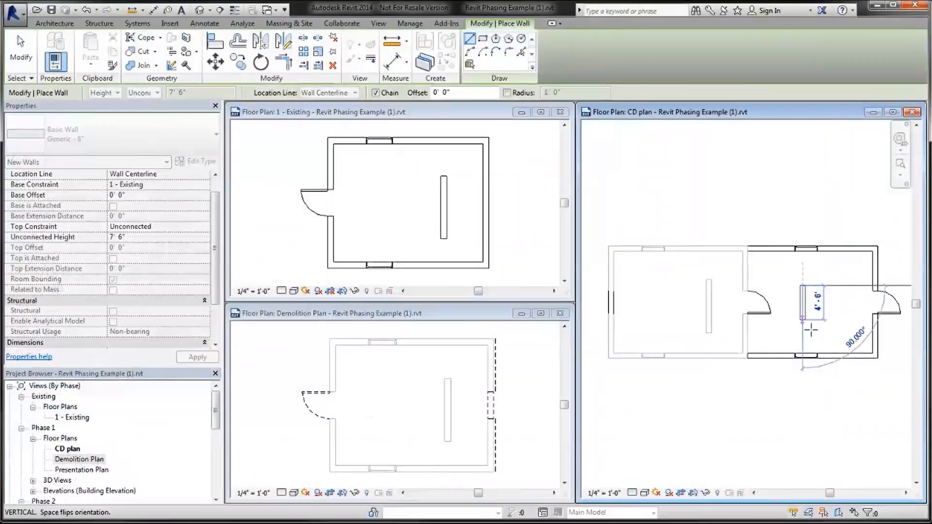
# Step: Draw a vertical Generic - 8" wall about 5' long inside the CD plan's new room and check its phasing properties
pyautogui.click(811, 332)
pyautogui.press('Escape')
pyautogui.press('Escape')
pyautogui.click(804, 320)
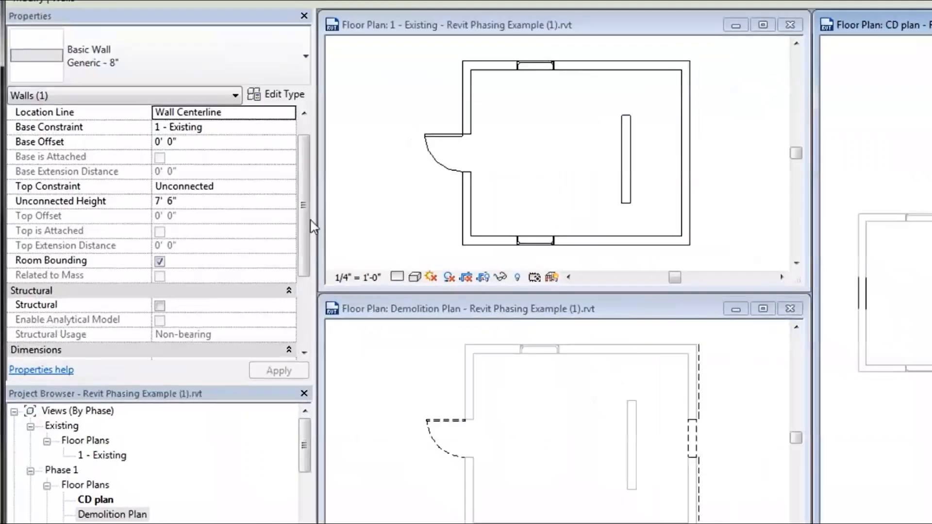
pyautogui.moveTo(306, 226); pyautogui.dragTo(303, 326)
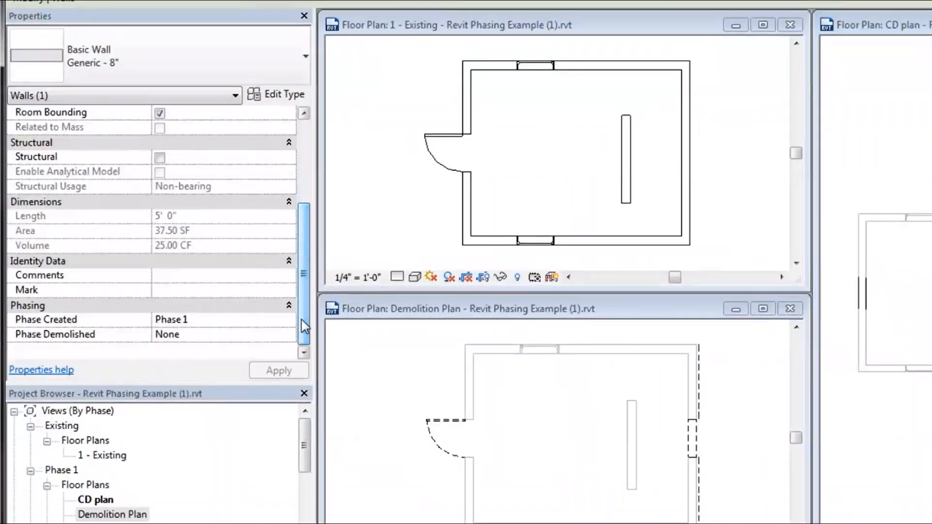
# Step: Demolish the freestanding interior wall in the Demolition Plan
pyautogui.click(368, 369)
pyautogui.click(186, 65)
pyautogui.click(632, 430)
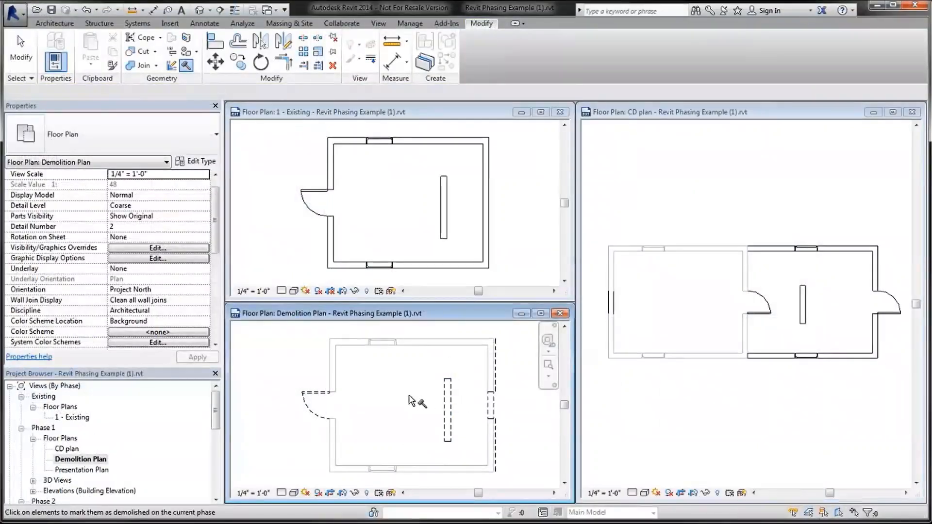
pyautogui.press('Escape')
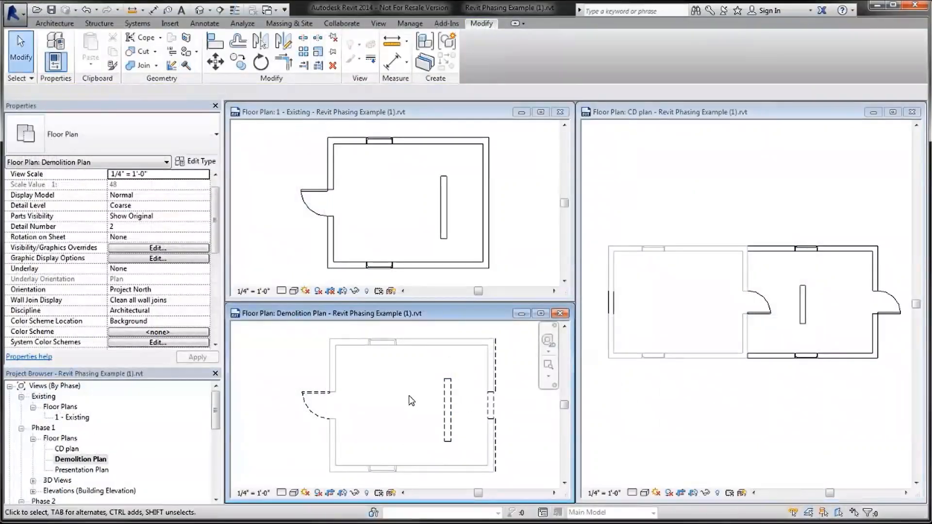
# Step: Examine the phasing properties of the demolished interior wall in the Demolition Plan
pyautogui.click(447, 410)
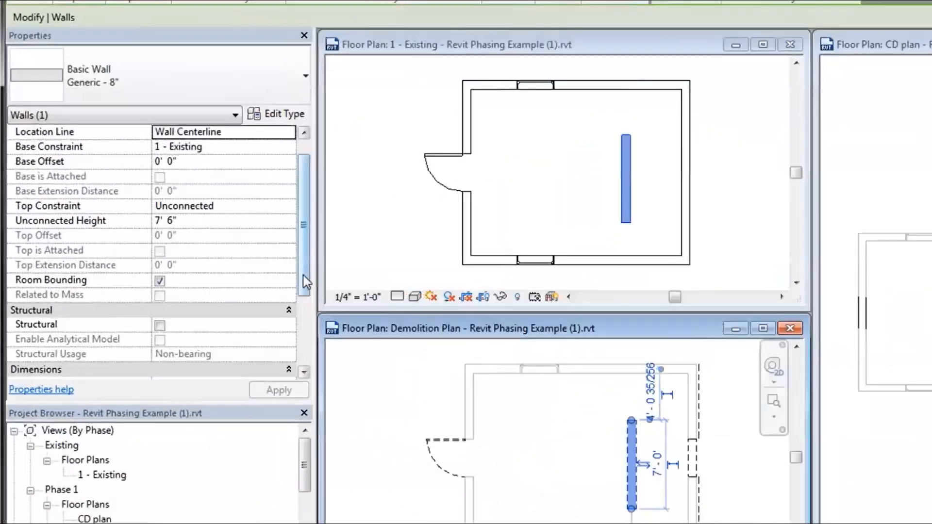
pyautogui.moveTo(213, 275); pyautogui.dragTo(213, 286)
pyautogui.moveTo(300, 289); pyautogui.dragTo(310, 372)
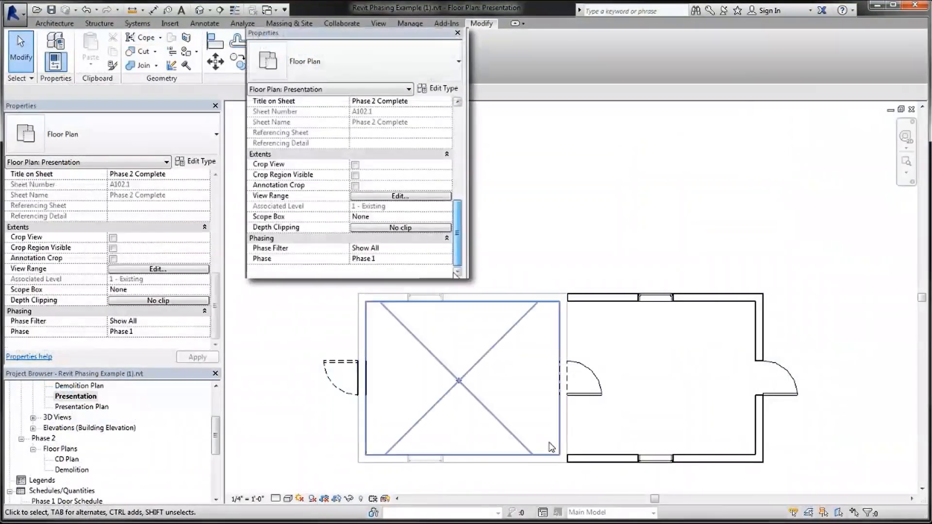
# Step: Examine the phases of the new room's south wall, the old room's west wall and the west door in the Presentation plan
pyautogui.click(580, 457)
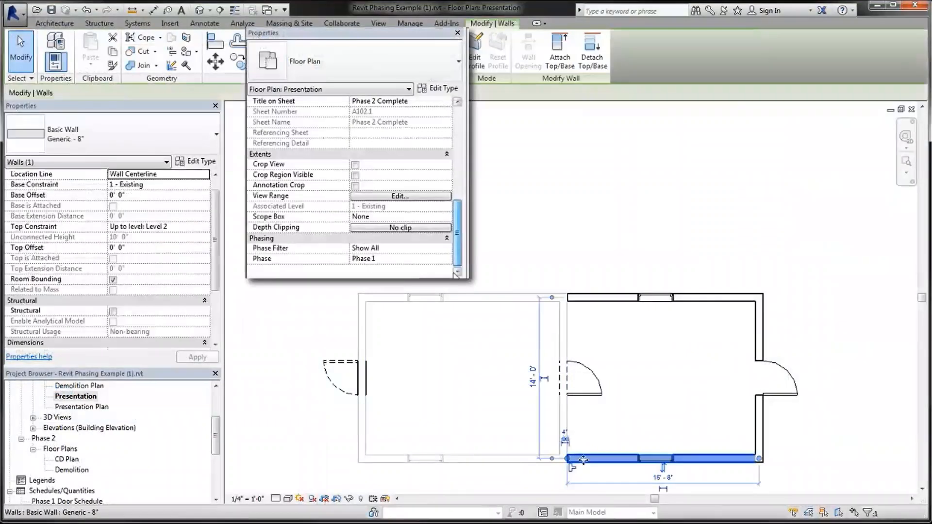
pyautogui.moveTo(216, 285); pyautogui.dragTo(218, 337)
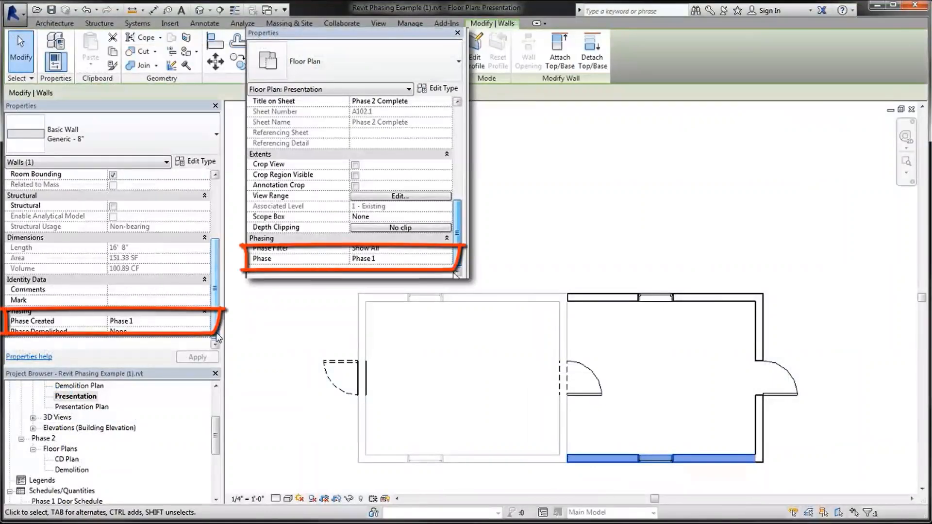
pyautogui.click(273, 333)
pyautogui.click(362, 339)
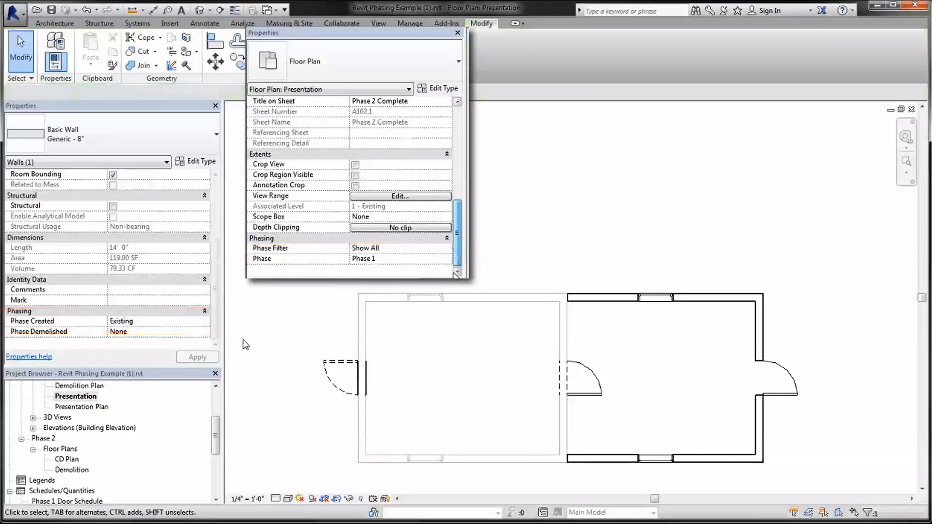
pyautogui.click(241, 342)
pyautogui.click(326, 366)
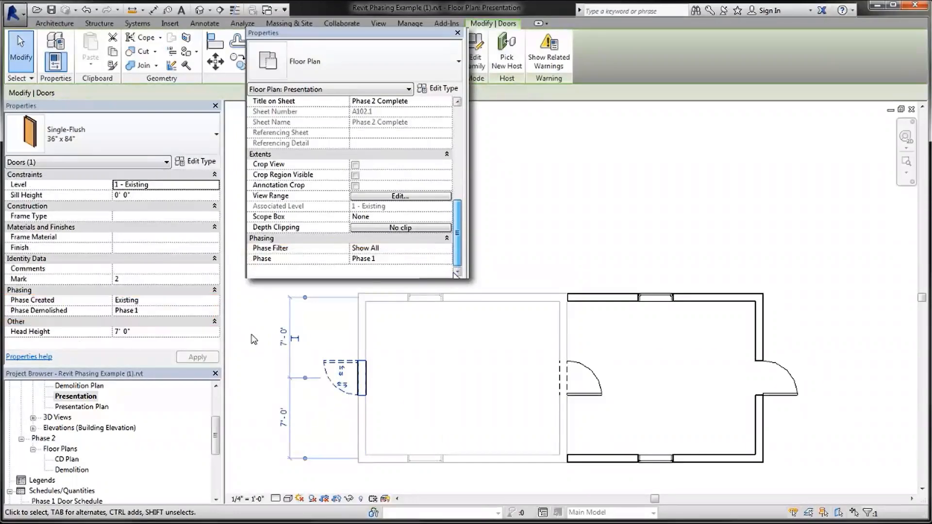
pyautogui.click(254, 339)
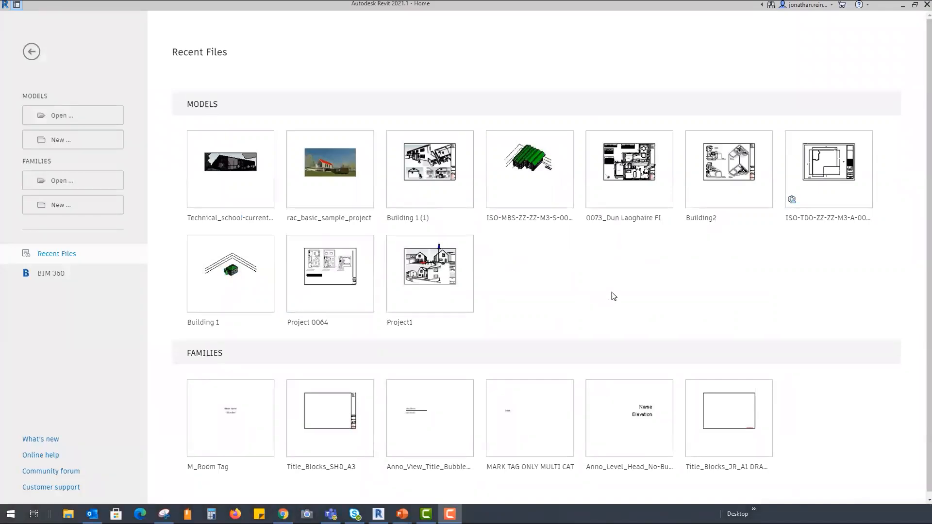
# Step: Create a new project from the Metric-Architectural Template
pyautogui.click(69, 142)
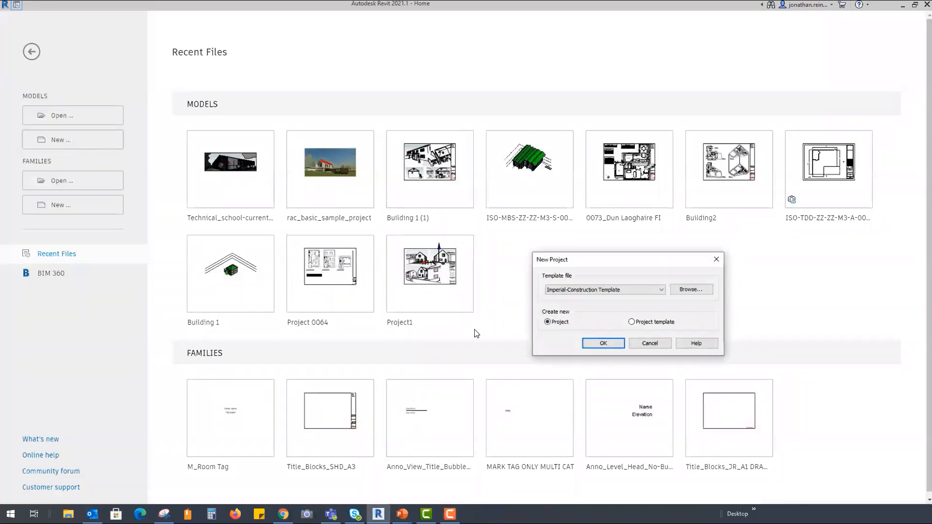
pyautogui.click(558, 291)
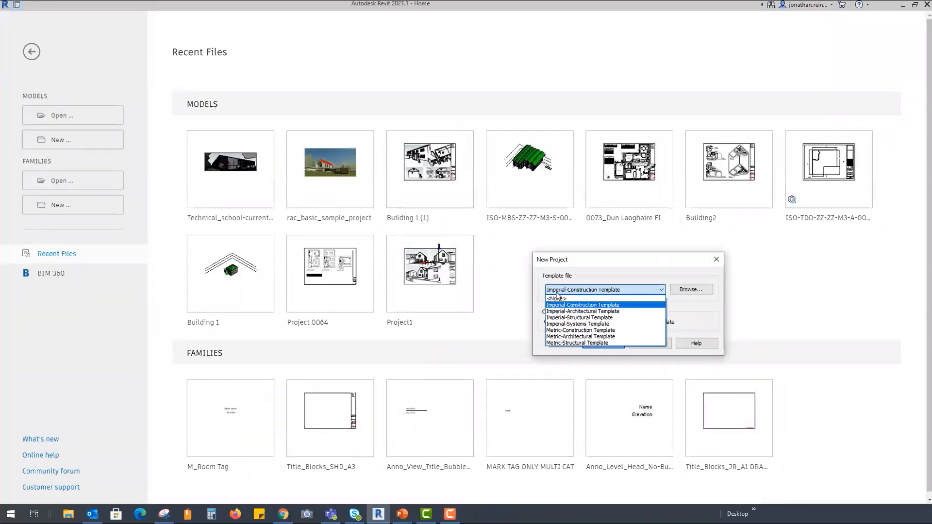
pyautogui.click(611, 337)
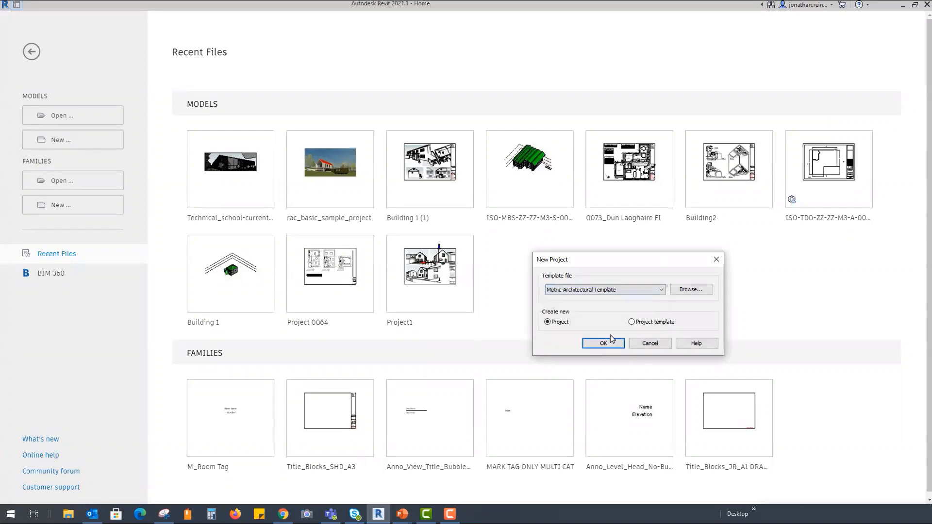
pyautogui.click(603, 343)
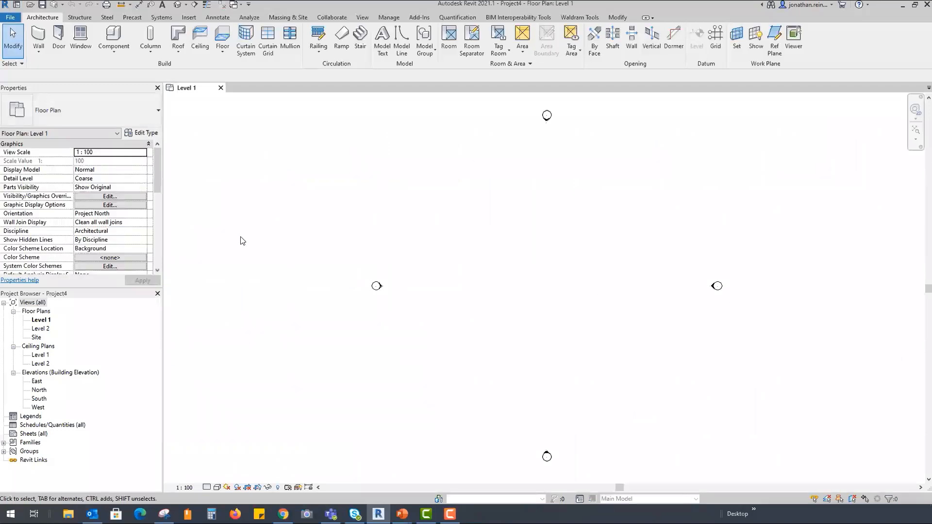
# Step: Draw a closed rectangular room of Generic - 200mm walls, about 23000 mm from north to south, in the Level 1 plan
pyautogui.scroll(-5, 87, 198)
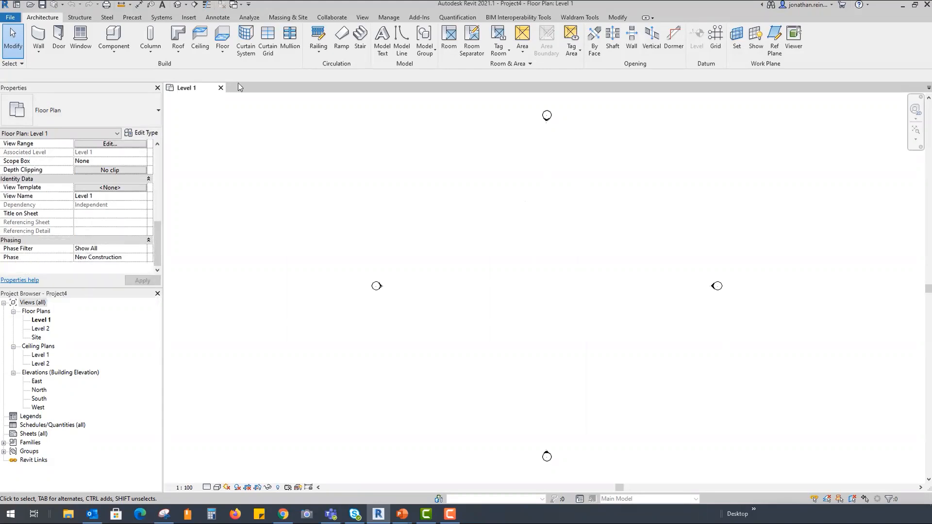
pyautogui.click(39, 37)
pyautogui.click(437, 198)
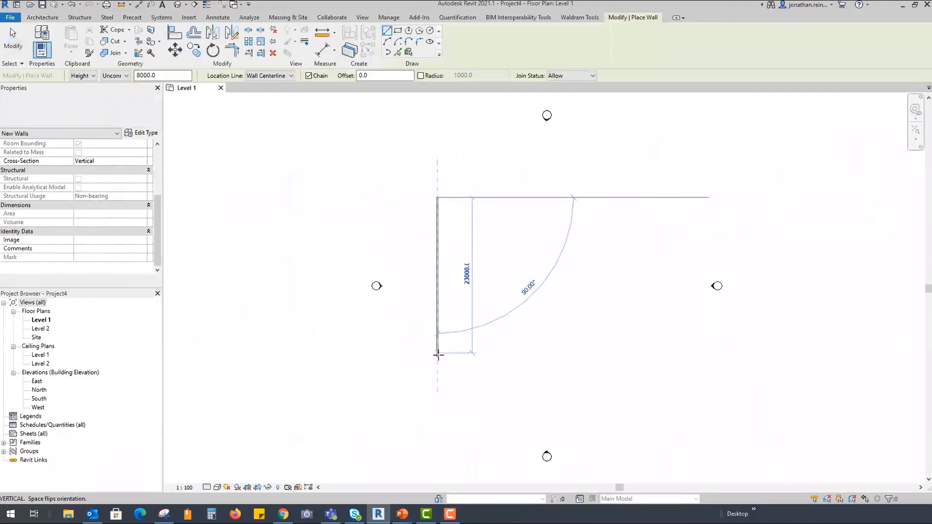
pyautogui.click(437, 353)
pyautogui.click(600, 353)
pyautogui.click(600, 197)
pyautogui.click(437, 197)
pyautogui.press('Escape')
pyautogui.press('Escape')
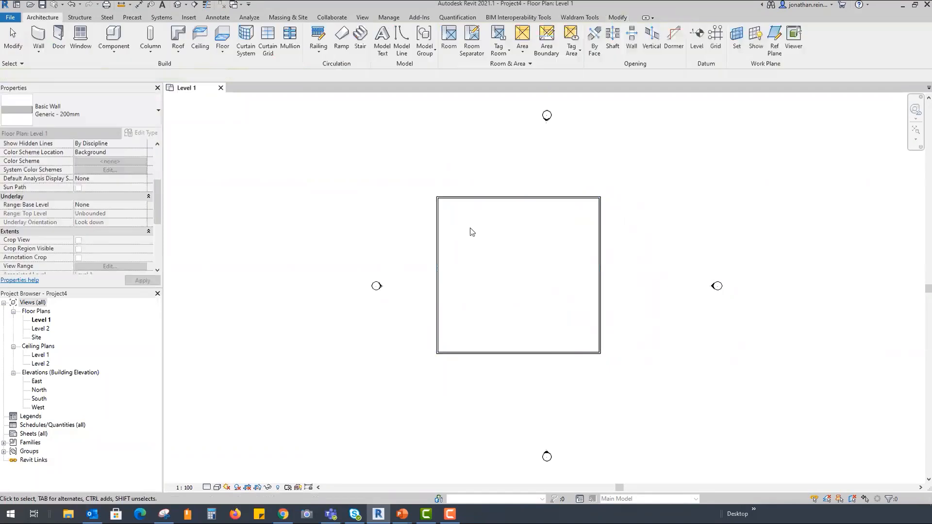
# Step: Set the Phase Created of all four room walls to Existing
pyautogui.press('Tab')
pyautogui.click(484, 199)
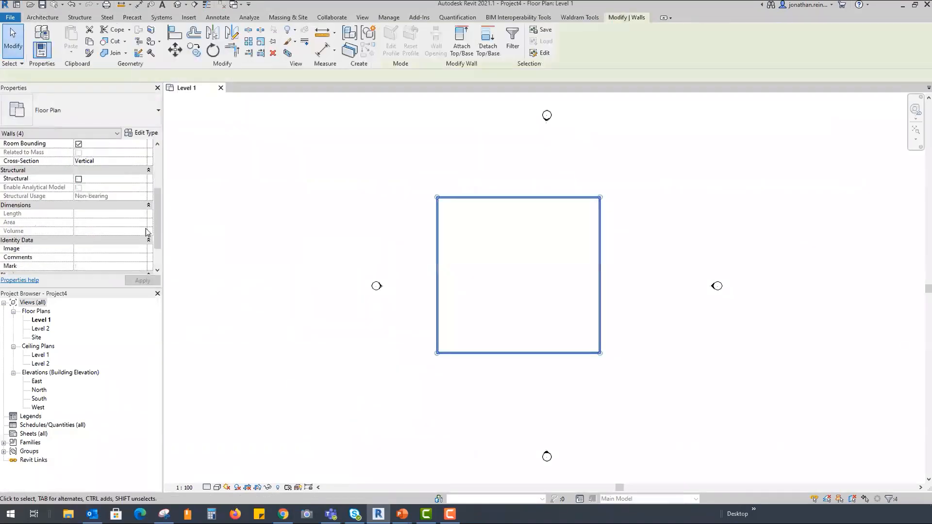
pyautogui.scroll(-2, 126, 253)
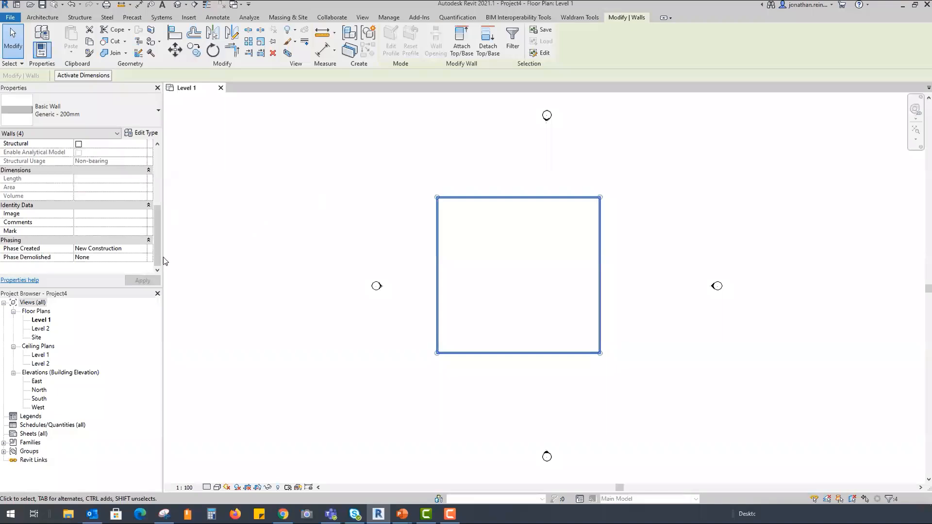
pyautogui.click(144, 249)
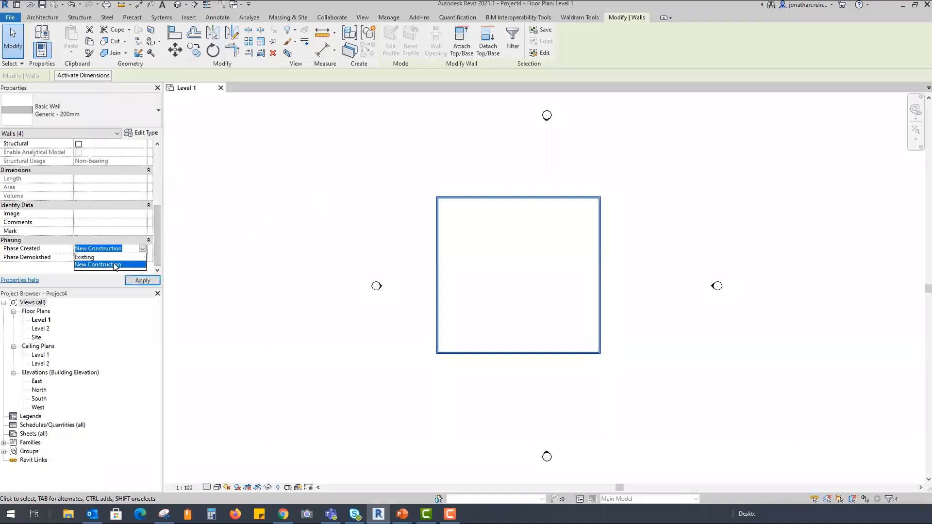
pyautogui.click(114, 256)
pyautogui.click(320, 213)
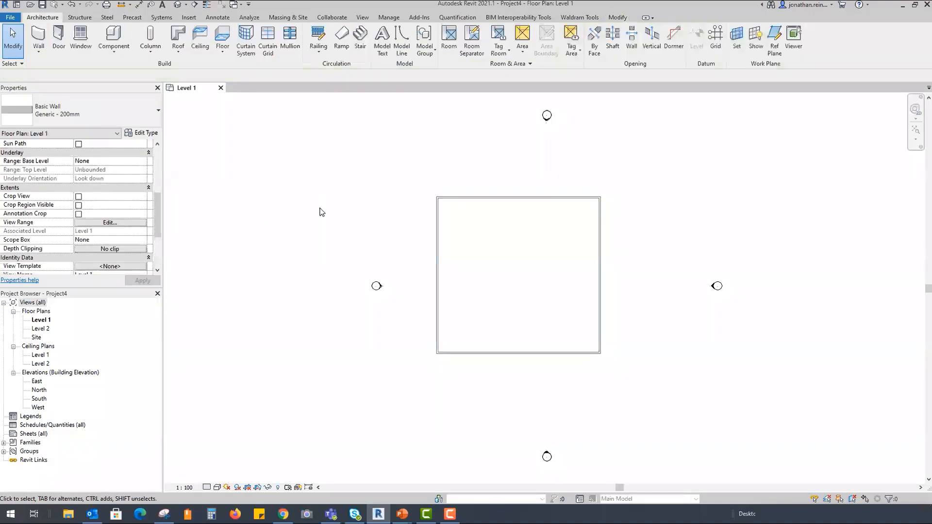
# Step: Draw a three-walled extension of Generic - 200mm walls against the east wall of the existing room
pyautogui.press('w')
pyautogui.press('a')
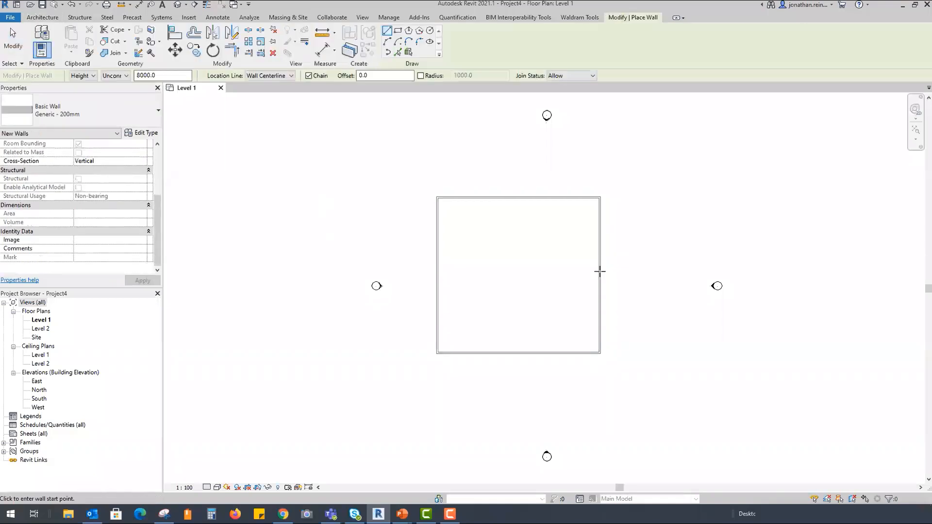
pyautogui.click(601, 258)
pyautogui.click(654, 259)
pyautogui.click(654, 319)
pyautogui.click(600, 320)
pyautogui.press('Escape')
pyautogui.press('Escape')
pyautogui.press('Escape')
# Step: Examine the join between the existing east wall and the extension, plus the phasing properties of that wall and the Level 1 view
pyautogui.scroll(2, 524, 258)
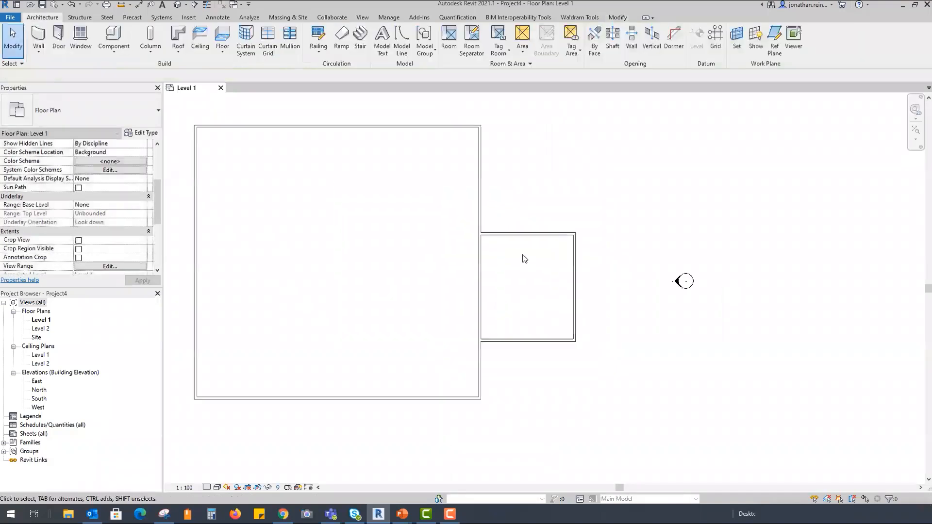
pyautogui.scroll(4, 455, 227)
pyautogui.scroll(3, 454, 226)
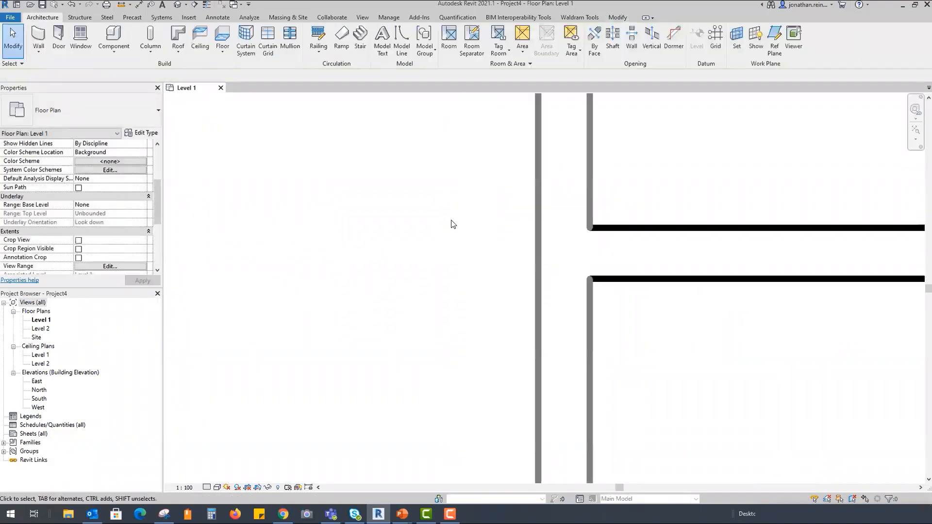
pyautogui.moveTo(453, 214); pyautogui.dragTo(343, 212, button='middle')
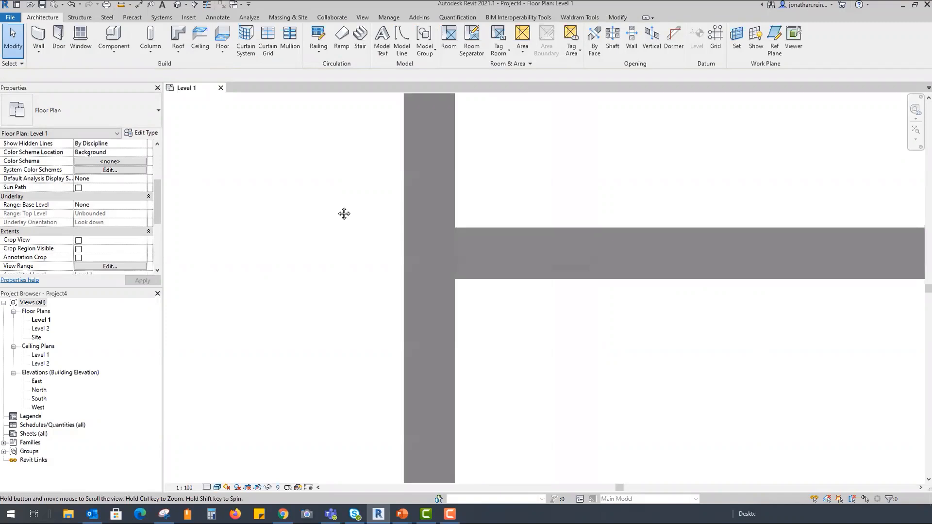
pyautogui.click(451, 179)
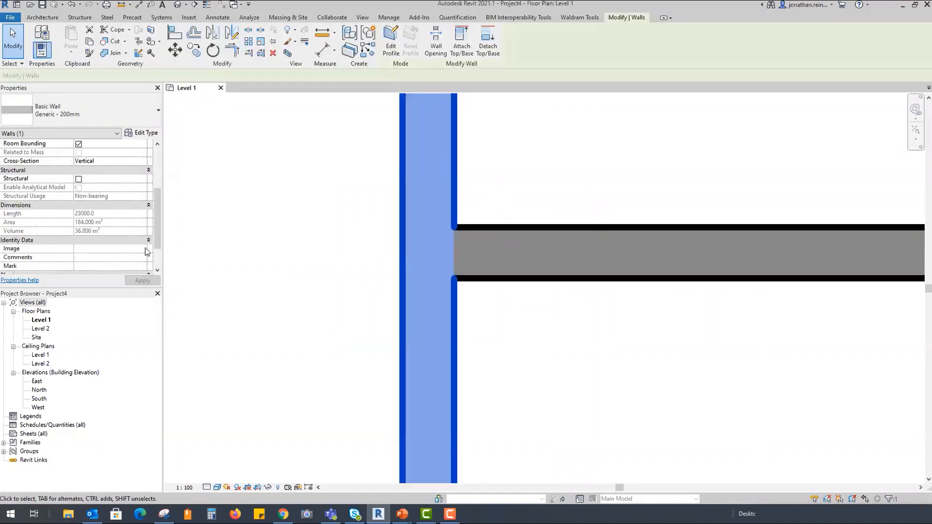
pyautogui.click(502, 290)
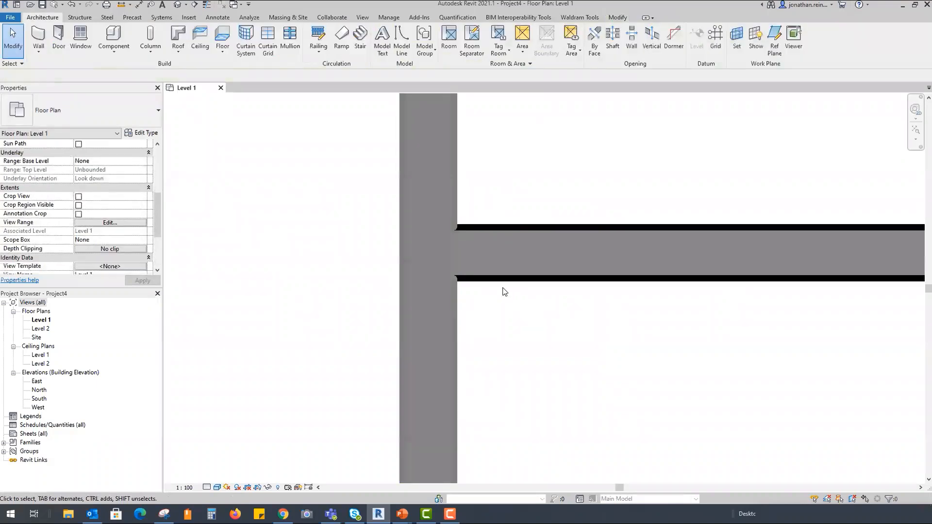
pyautogui.click(410, 279)
pyautogui.click(144, 248)
pyautogui.click(97, 257)
pyautogui.click(612, 208)
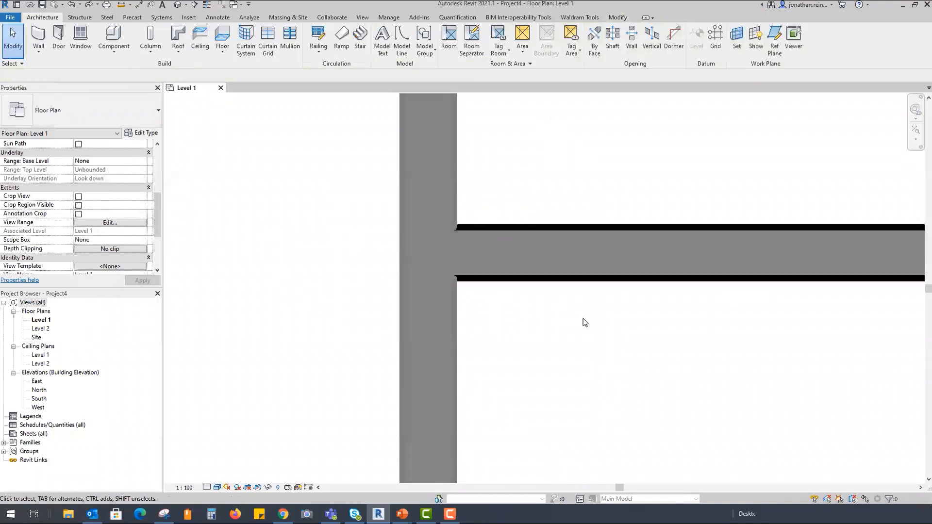
pyautogui.scroll(-6, 511, 287)
pyautogui.moveTo(523, 329)
pyautogui.mouseDown(button='middle')
pyautogui.moveTo(548, 217)
pyautogui.moveTo(553, 283)
pyautogui.mouseUp(button='middle')
pyautogui.scroll(-1, 547, 216)
pyautogui.scroll(2, 556, 249)
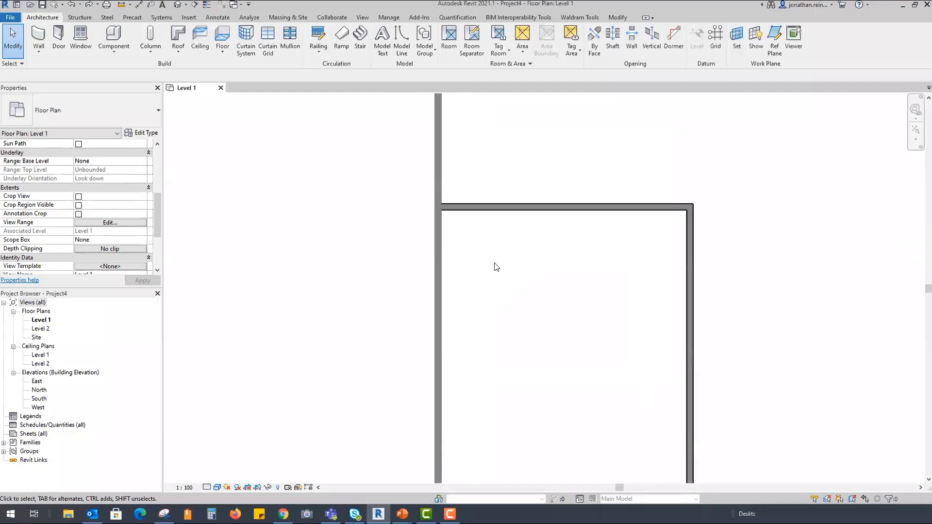
pyautogui.scroll(-3, 115, 243)
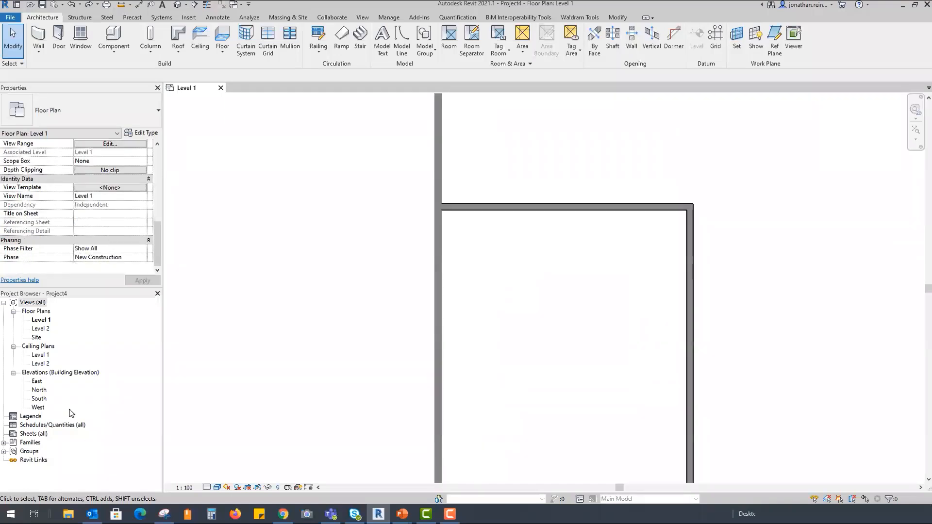
# Step: Create a new sheet with the A1 metric titleblock
pyautogui.click(26, 432)
pyautogui.rightClick(26, 433)
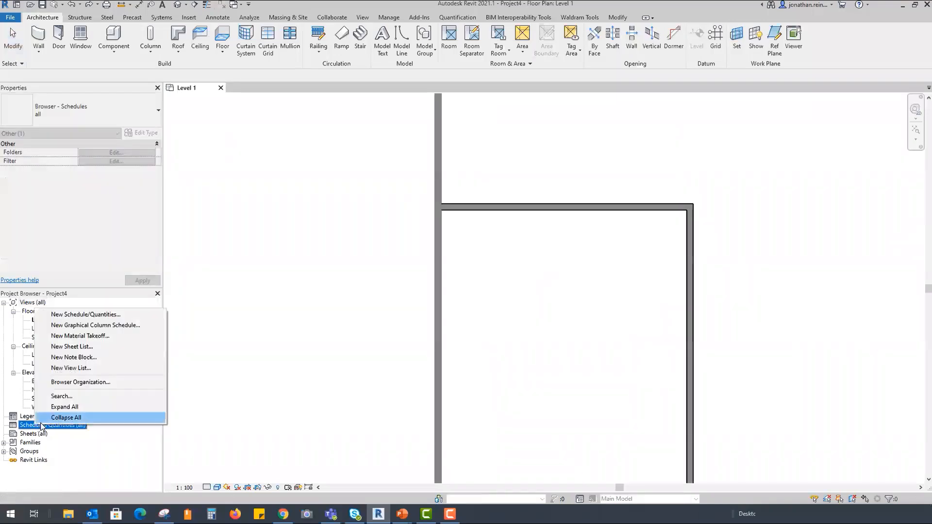
pyautogui.click(29, 435)
pyautogui.rightClick(29, 435)
pyautogui.click(51, 440)
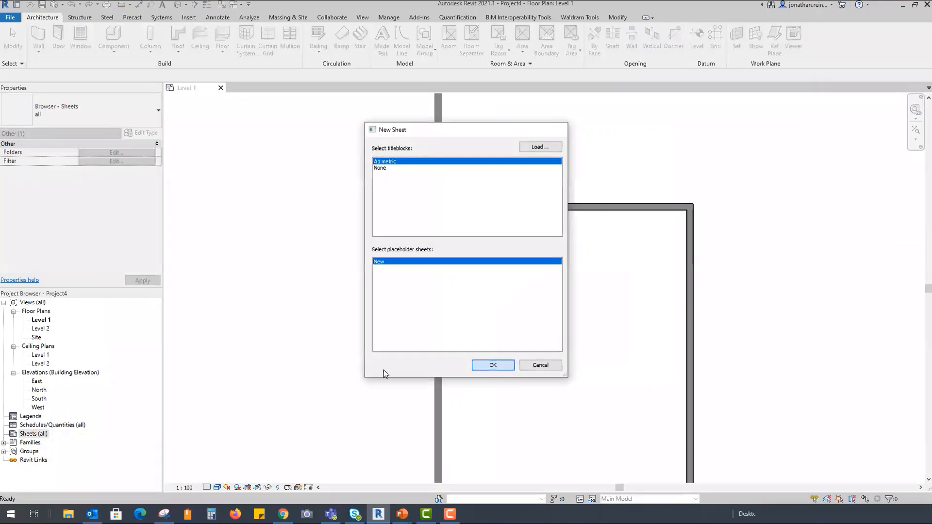
pyautogui.click(502, 369)
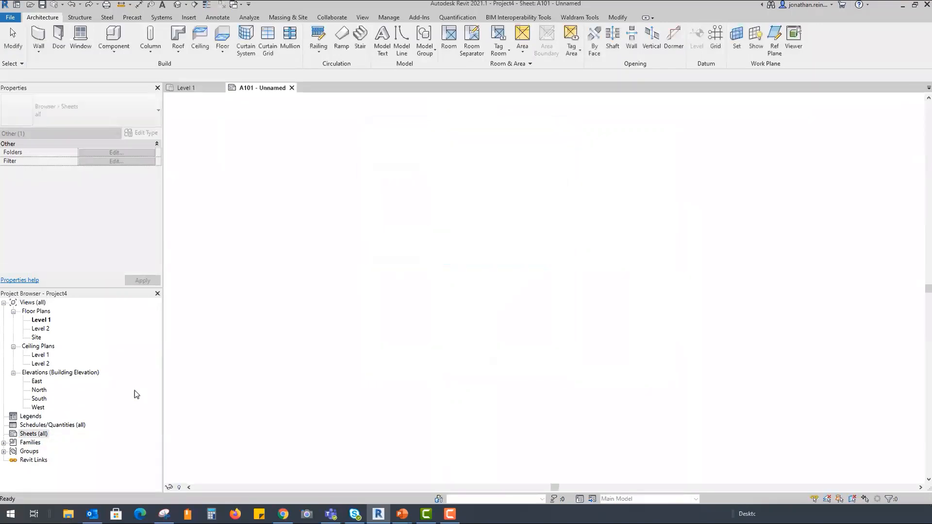
# Step: Place the Level 1 floor plan on sheet A101, centred in the drawing area
pyautogui.click(40, 319)
pyautogui.doubleClick(45, 321)
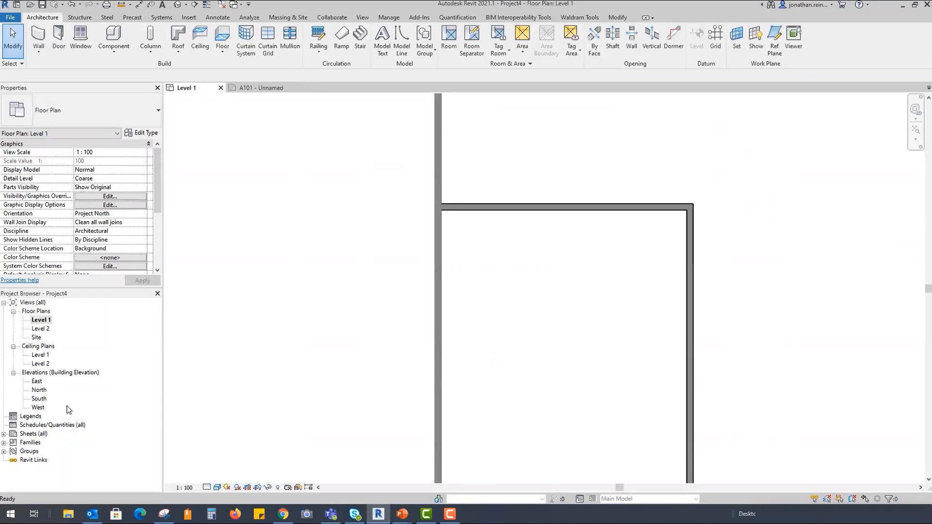
pyautogui.click(4, 434)
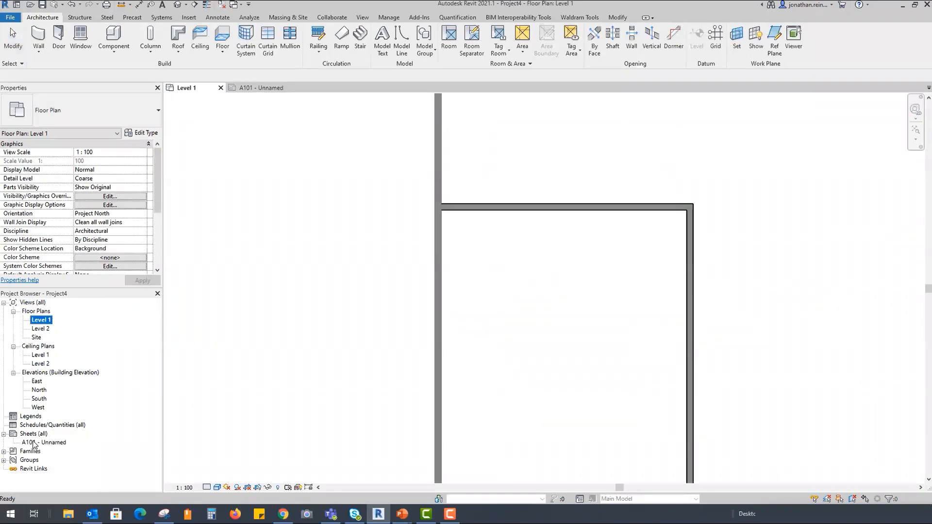
pyautogui.doubleClick(45, 443)
pyautogui.click(40, 320)
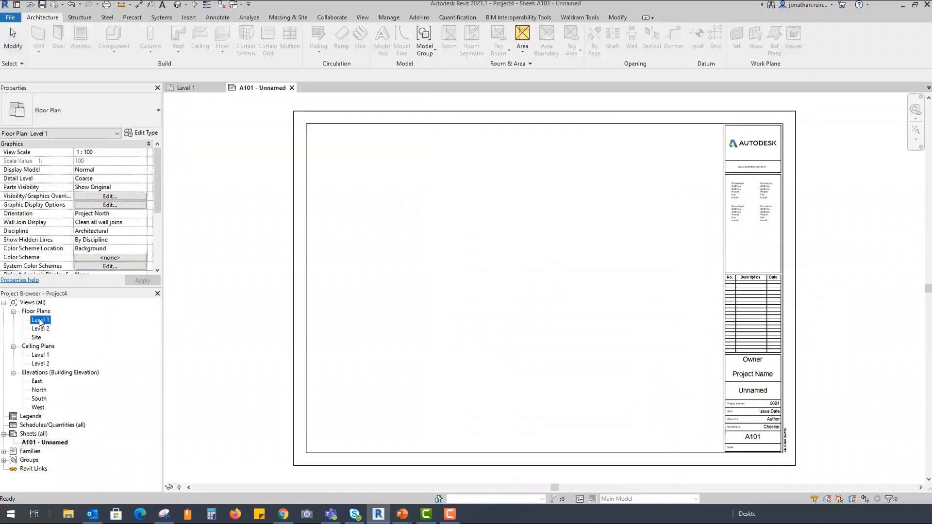
pyautogui.click(484, 284)
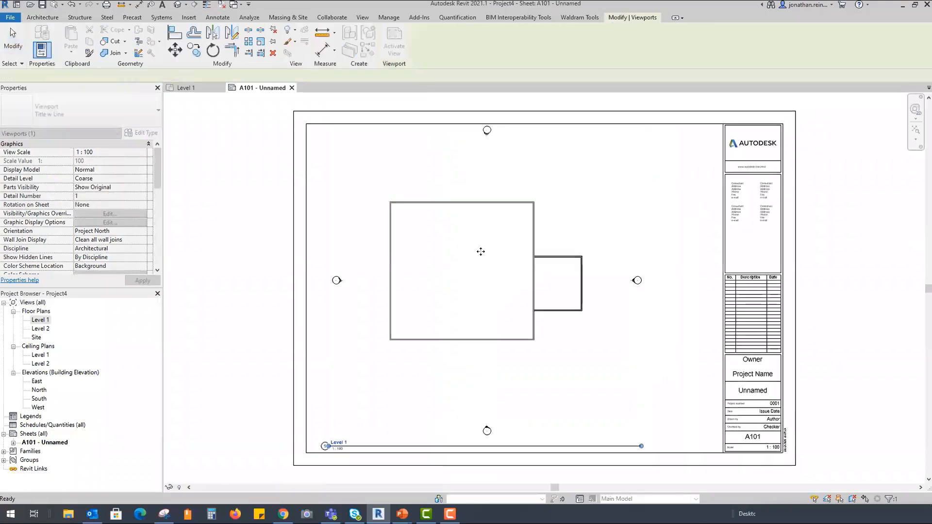
pyautogui.scroll(-2, 444, 219)
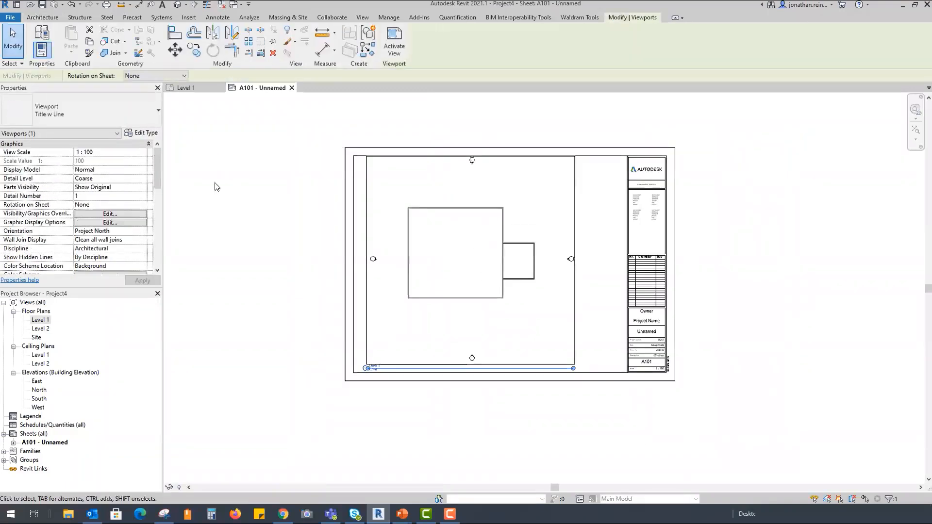
pyautogui.scroll(2, 407, 235)
# Step: Shrink the existing room through the sheet viewport by moving its west, north and south walls inward, the north wall about 3000 mm beyond the extension
pyautogui.press('Escape')
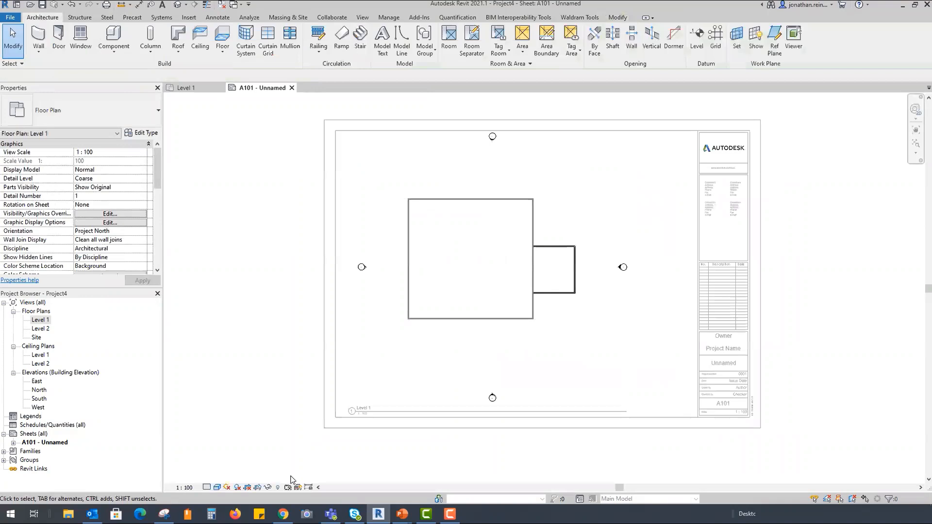
pyautogui.click(409, 208)
pyautogui.moveTo(409, 207); pyautogui.dragTo(484, 229)
pyautogui.click(496, 200)
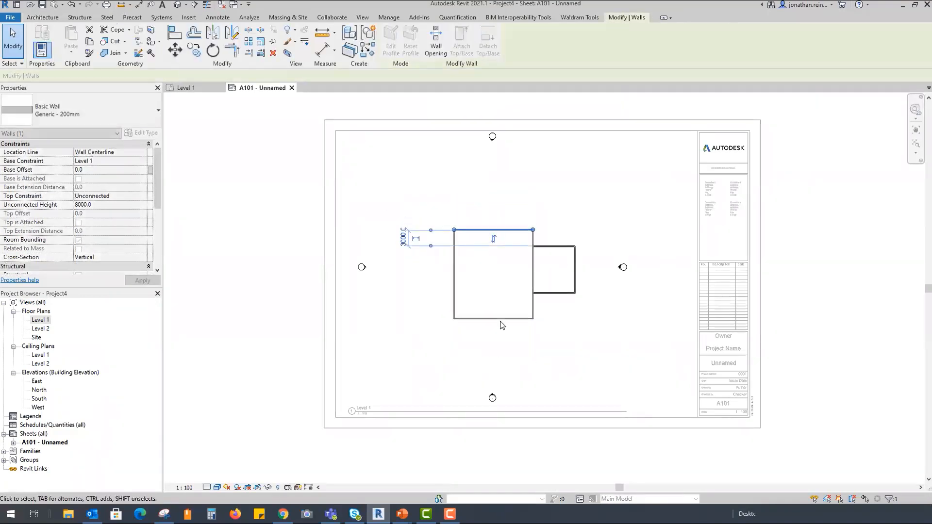
pyautogui.click(488, 319)
pyautogui.moveTo(488, 320); pyautogui.dragTo(486, 299)
pyautogui.click(253, 209)
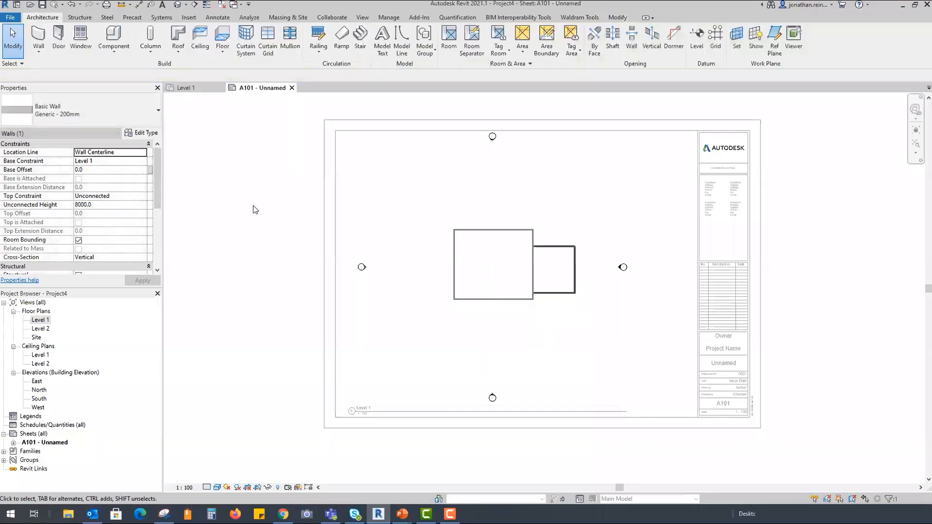
# Step: Activate the Level 1 viewport, show its crop region and crop it tightly around the existing room and the extension
pyautogui.click(568, 291)
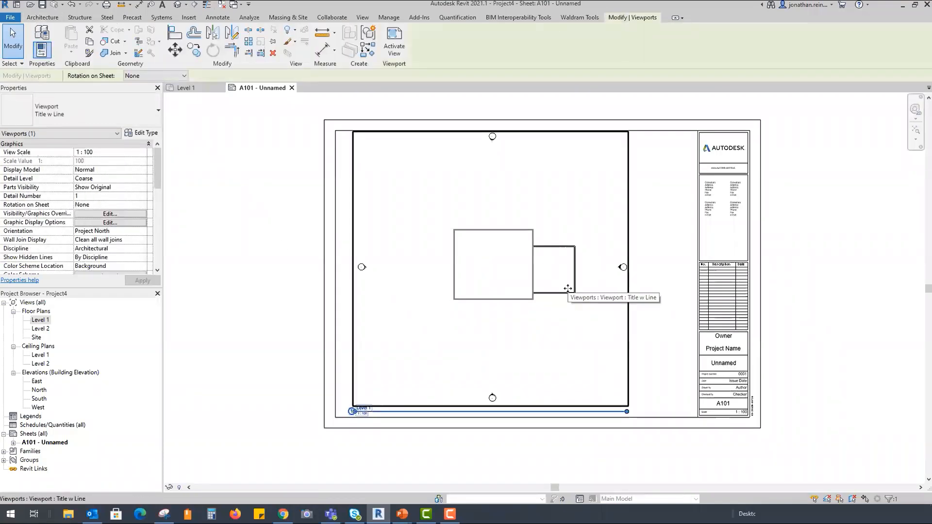
pyautogui.doubleClick(568, 288)
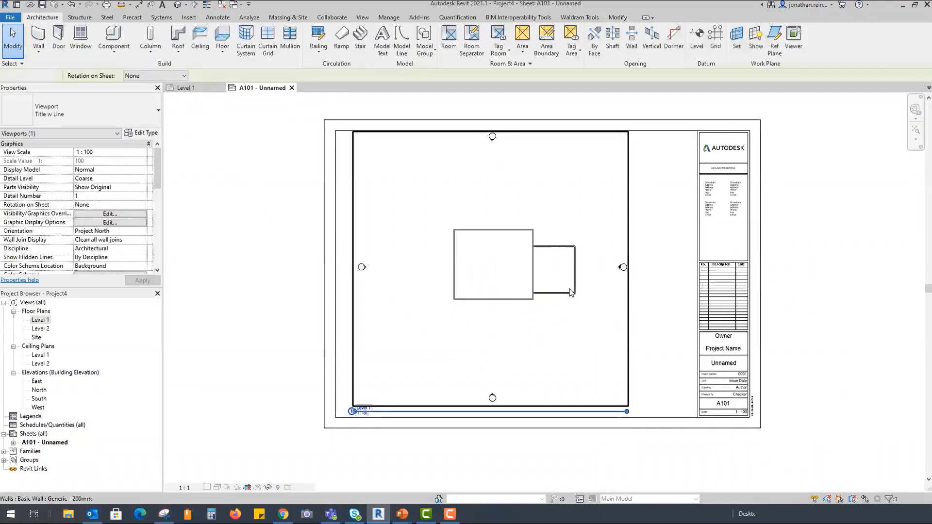
pyautogui.click(256, 487)
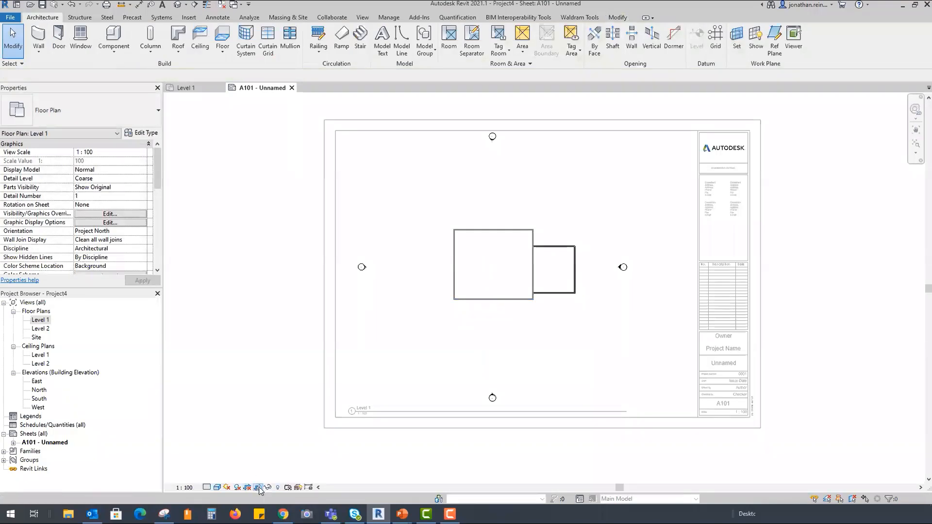
pyautogui.click(490, 431)
pyautogui.moveTo(490, 432); pyautogui.dragTo(491, 314)
pyautogui.moveTo(329, 214); pyautogui.dragTo(443, 212)
pyautogui.moveTo(548, 107); pyautogui.dragTo(540, 221)
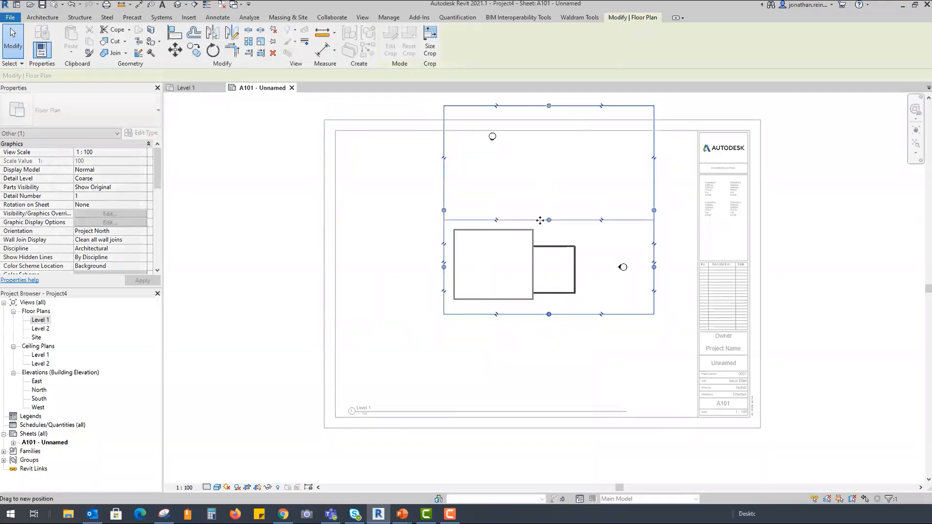
pyautogui.moveTo(654, 266); pyautogui.dragTo(580, 268)
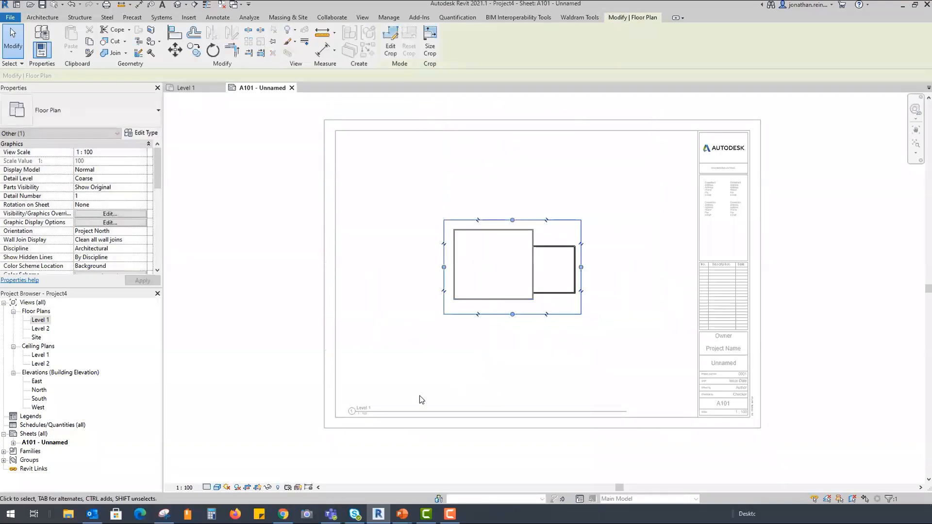
# Step: Deactivate the view and move the Level 1 viewport into the upper-left corner of the sheet's drawing area
pyautogui.doubleClick(269, 265)
pyautogui.click(555, 258)
pyautogui.moveTo(555, 258); pyautogui.dragTo(394, 178)
pyautogui.click(287, 167)
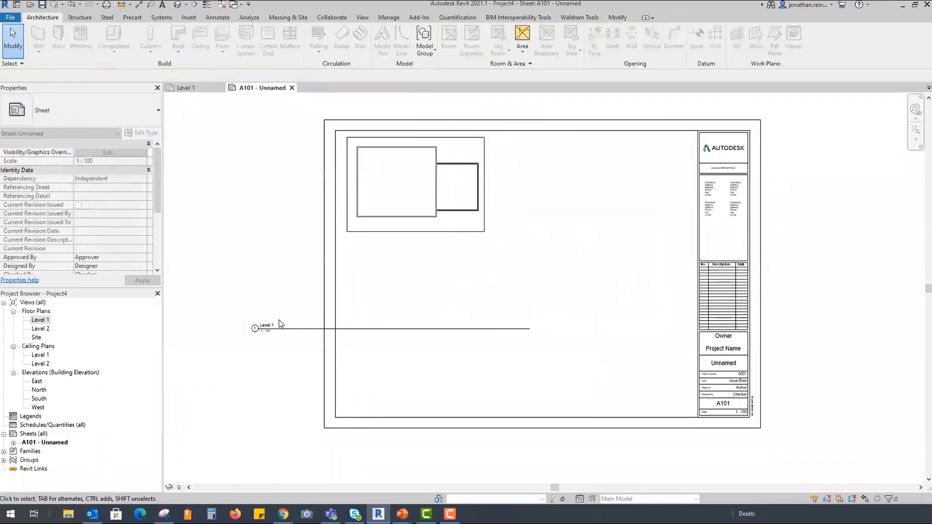
# Step: Move the Level 1 view title directly below its viewport and shorten the title line to the length of the text
pyautogui.moveTo(295, 329); pyautogui.dragTo(388, 248)
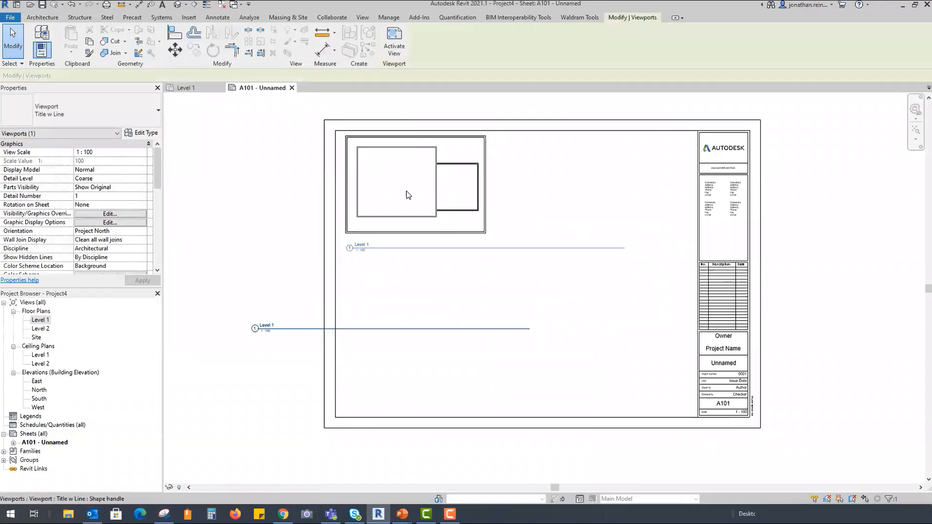
pyautogui.moveTo(626, 252); pyautogui.dragTo(626, 251)
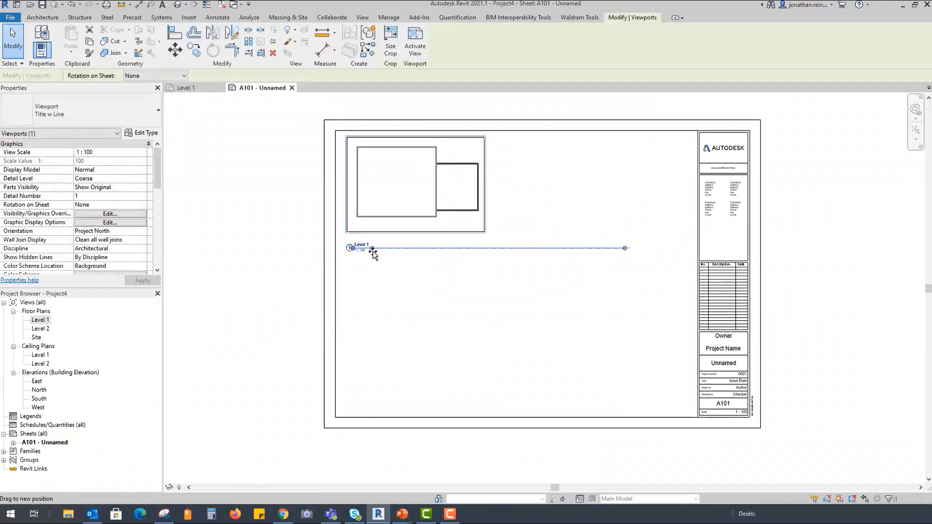
pyautogui.moveTo(372, 252); pyautogui.dragTo(372, 249)
pyautogui.press('Escape')
pyautogui.scroll(3, 377, 196)
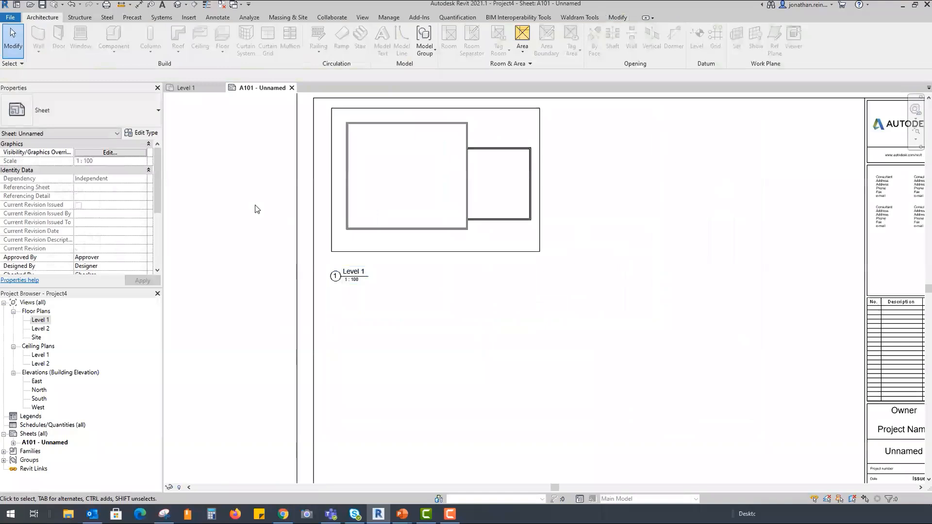
# Step: Examine the phasing properties of the Level 1 viewport
pyautogui.click(400, 185)
pyautogui.scroll(-3, 118, 216)
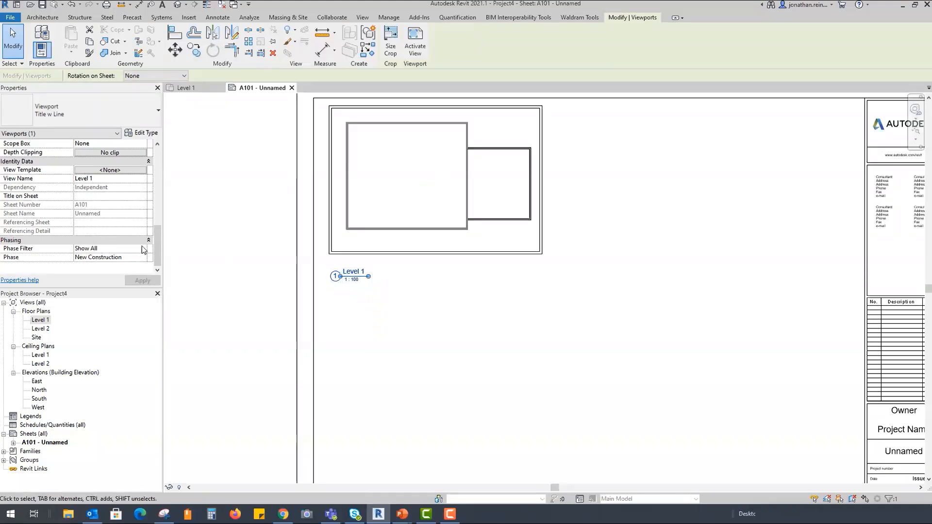
pyautogui.scroll(-3, 410, 176)
pyautogui.moveTo(426, 183); pyautogui.dragTo(443, 218, button='middle')
pyautogui.scroll(3, 431, 197)
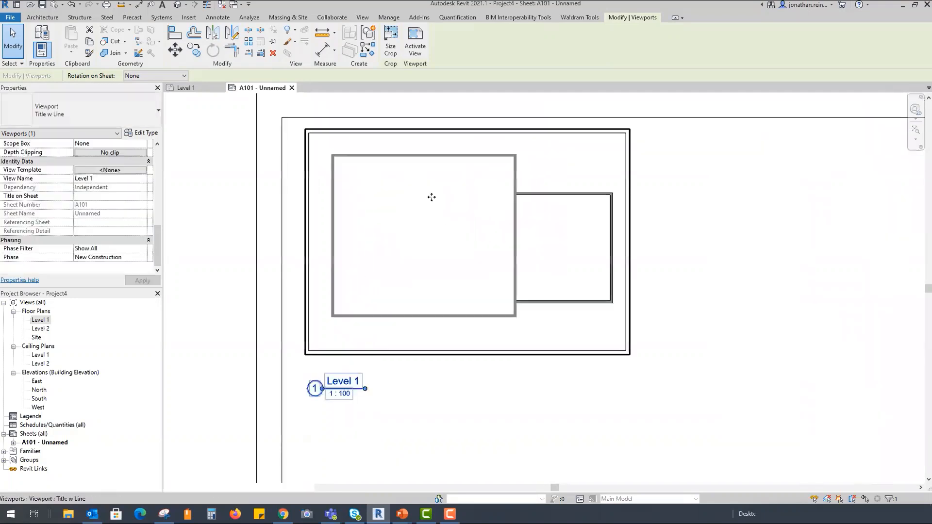
# Step: In the activated viewport, draw three Generic - 200mm walls about 5100 mm long, enclosing a room against the existing west wall, level with the extension's north wall
pyautogui.doubleClick(431, 197)
pyautogui.scroll(2, 422, 216)
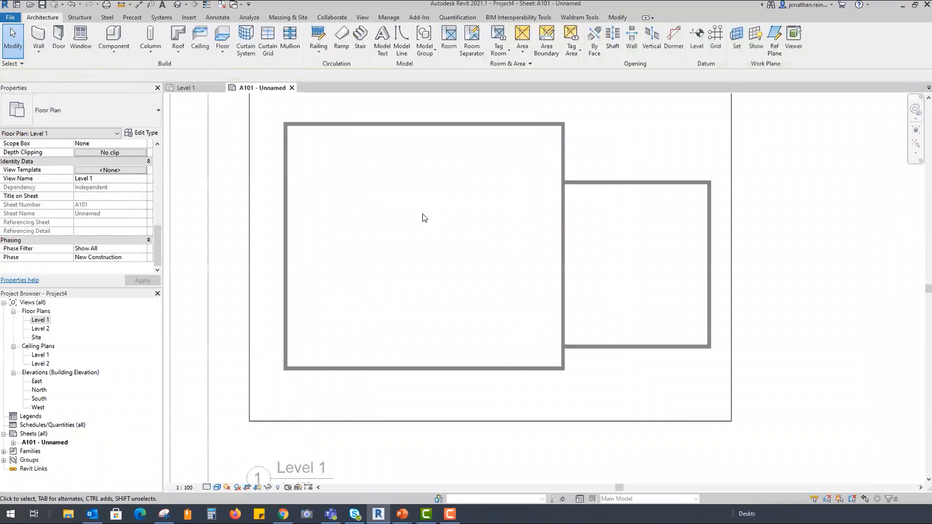
pyautogui.click(524, 125)
pyautogui.rightClick(524, 126)
pyautogui.click(546, 238)
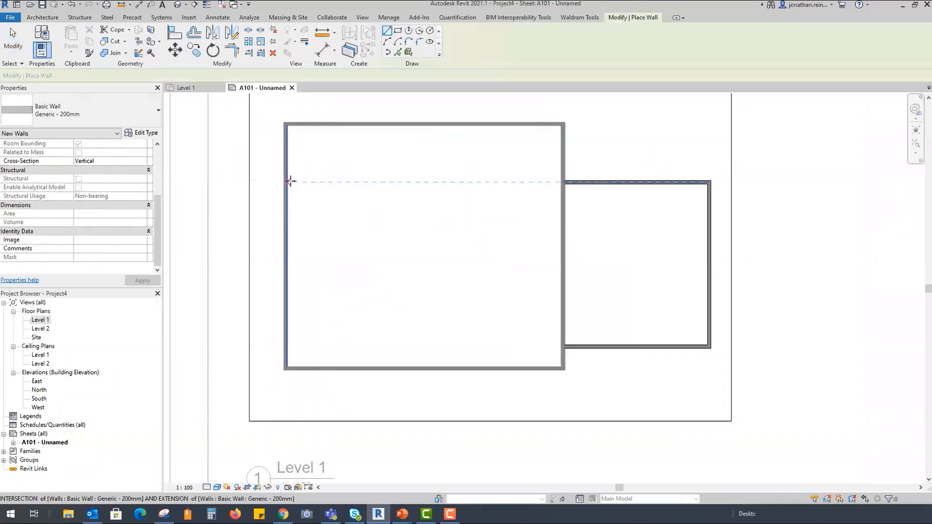
pyautogui.click(287, 182)
pyautogui.click(380, 182)
pyautogui.click(380, 275)
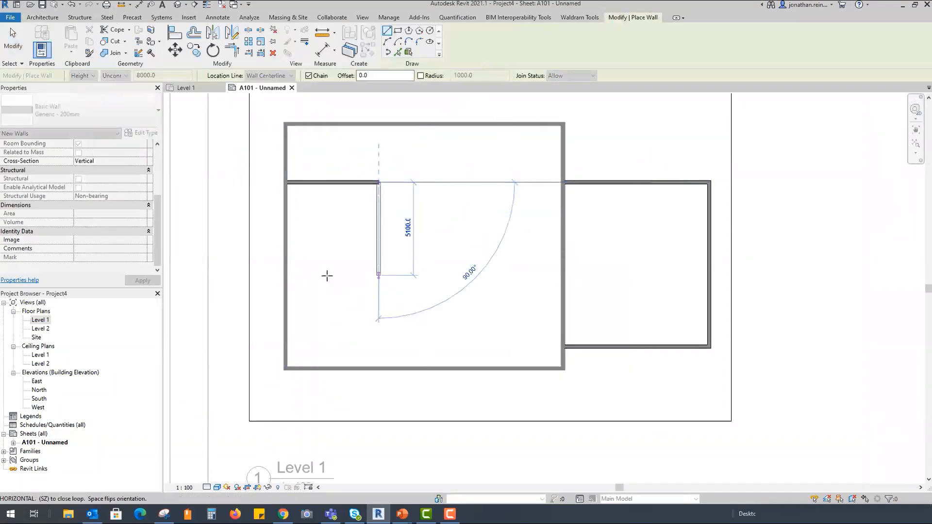
pyautogui.click(287, 275)
pyautogui.press('Escape')
pyautogui.press('Escape')
pyautogui.scroll(2, 306, 196)
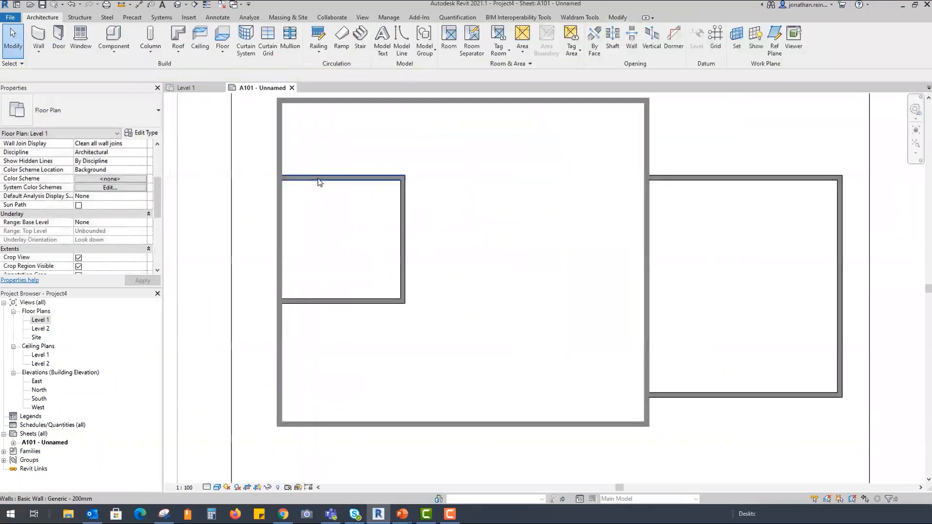
pyautogui.click(318, 178)
pyautogui.keyDown('ctrl'); pyautogui.click(368, 300); pyautogui.keyUp('ctrl')
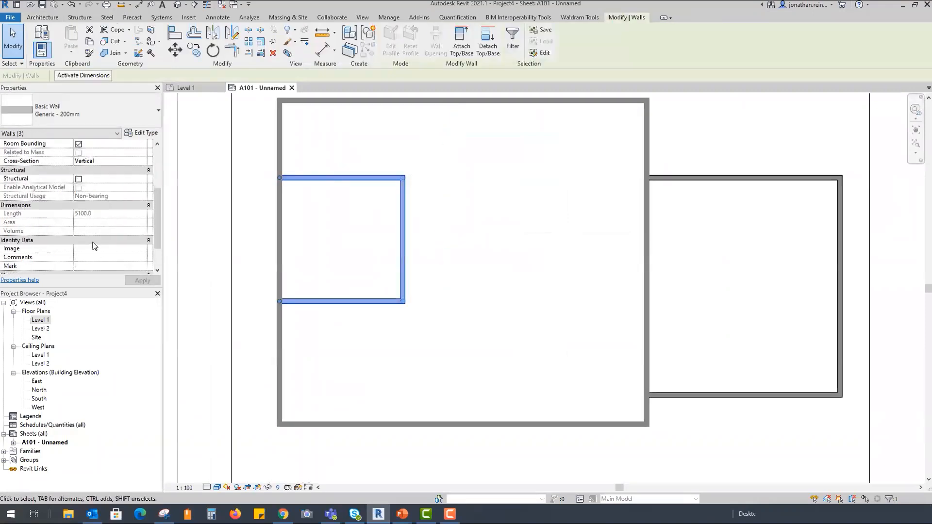
pyautogui.scroll(-2, 92, 247)
pyautogui.press('Escape')
# Step: Place an inward-swinging door in the small inner room's north wall, near its east corner
pyautogui.press('d')
pyautogui.press('r')
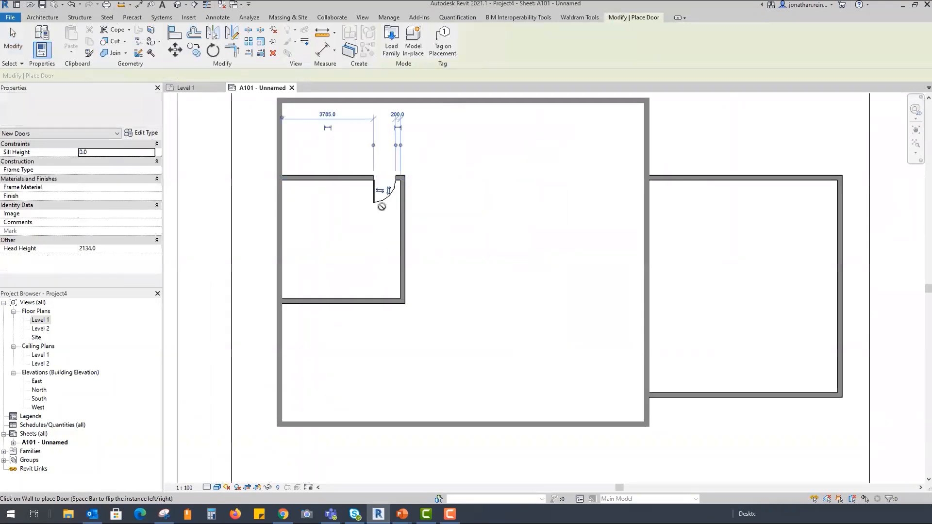
pyautogui.click(382, 184)
pyautogui.press('Escape')
pyautogui.press('Escape')
# Step: Set the inner room's three walls and door to Phase Created Existing and Phase Demolished New Construction
pyautogui.click(362, 179)
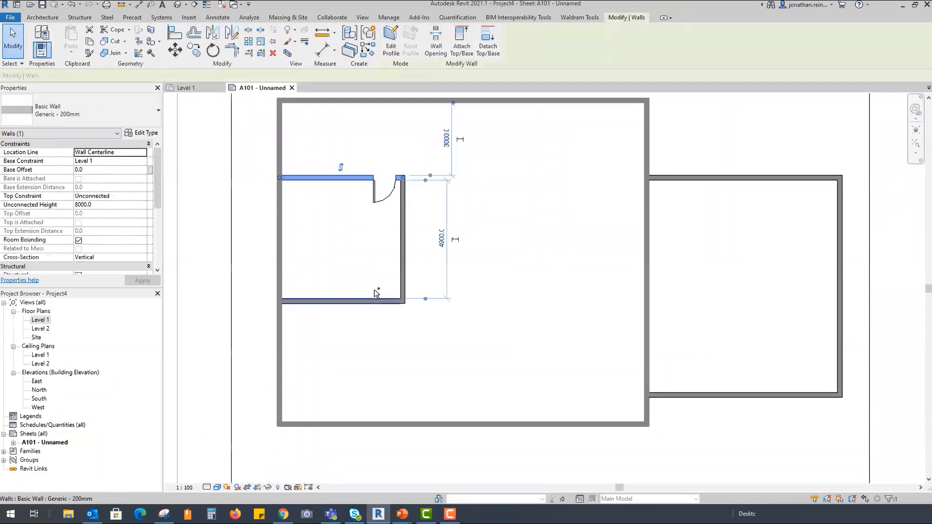
pyautogui.press('Tab')
pyautogui.click(362, 178)
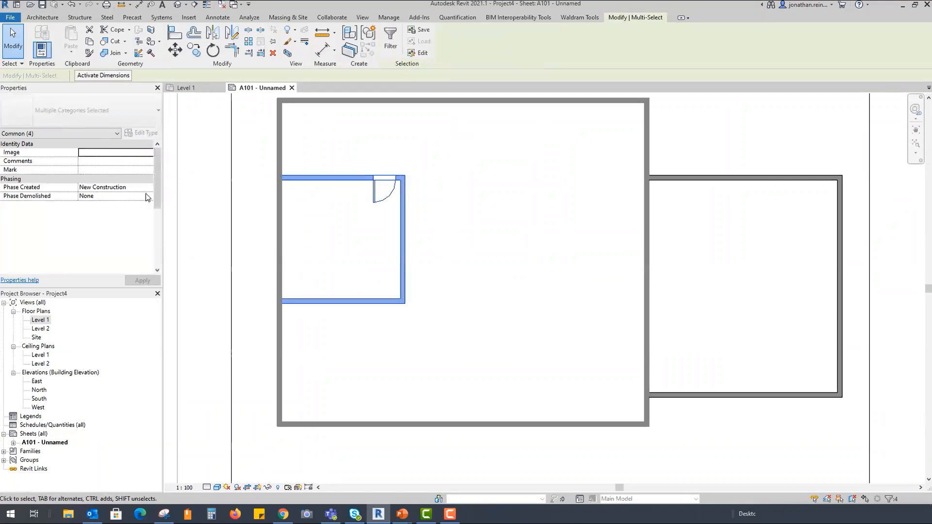
pyautogui.click(150, 188)
pyautogui.click(150, 203)
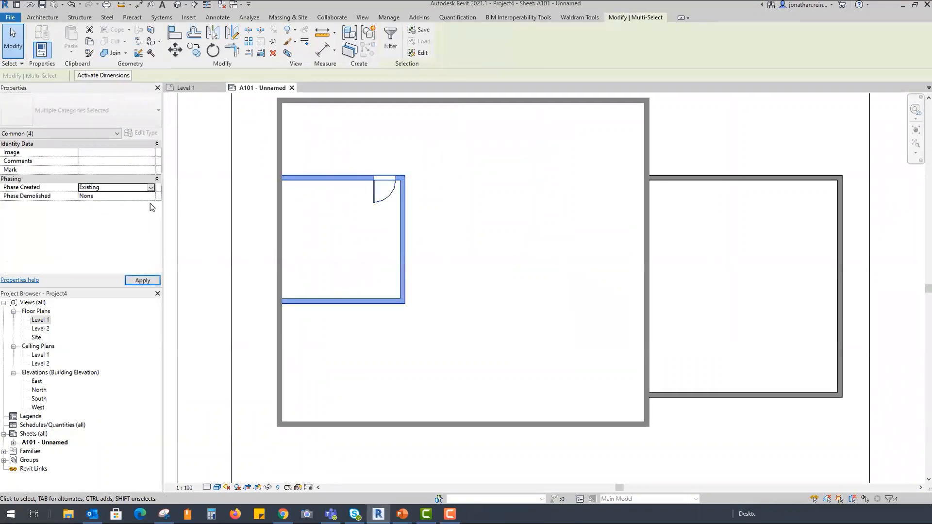
pyautogui.click(150, 197)
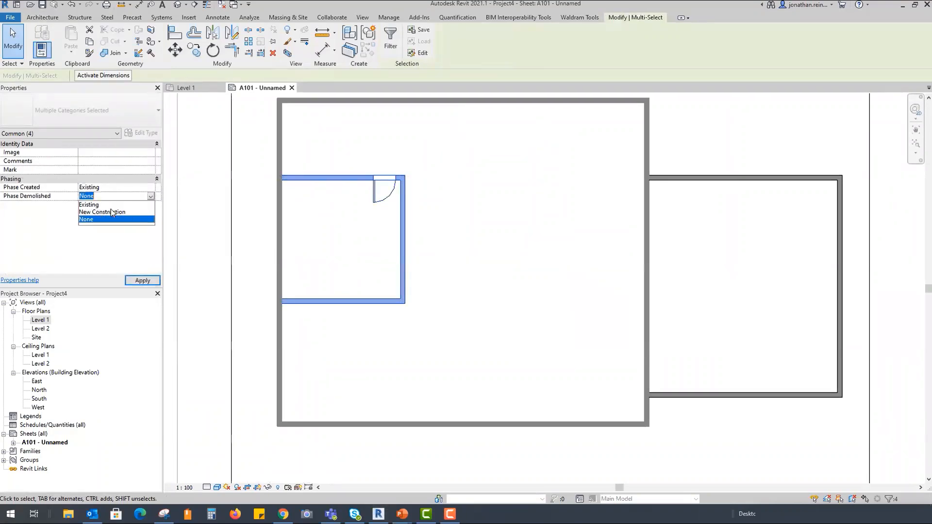
pyautogui.click(109, 212)
pyautogui.click(142, 280)
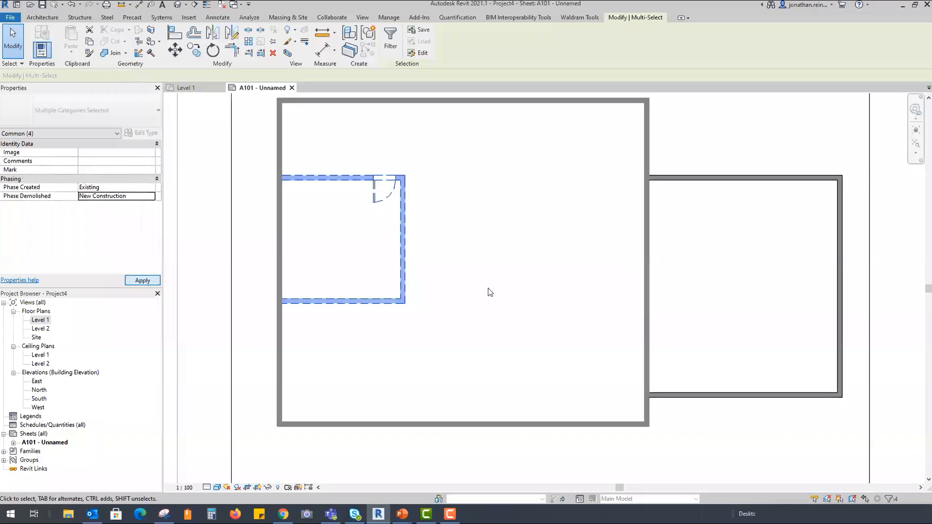
# Step: Check the demolished walls and door in the plan and deactivate the view to return to the sheet
pyautogui.scroll(-3, 483, 264)
pyautogui.click(510, 265)
pyautogui.scroll(-1, 510, 265)
pyautogui.moveTo(508, 264); pyautogui.dragTo(440, 219, button='middle')
pyautogui.scroll(5, 389, 185)
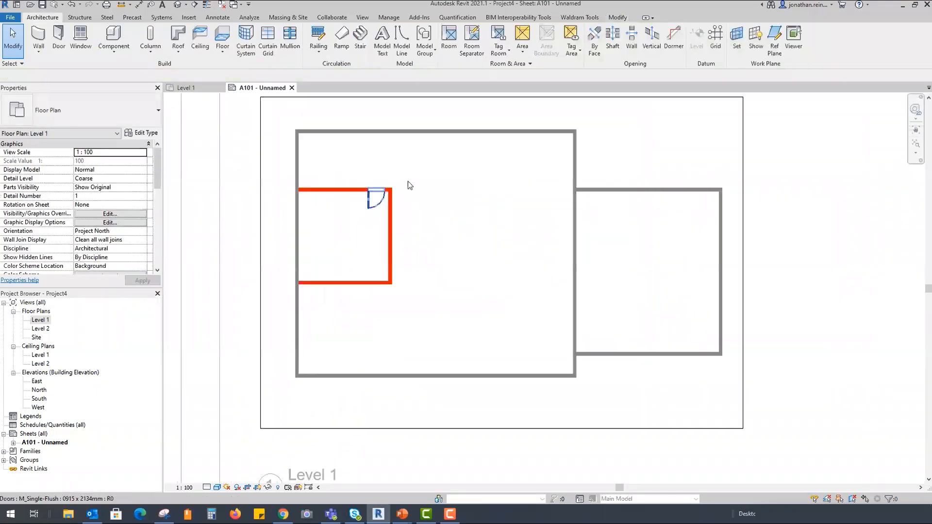
pyautogui.scroll(-2, 353, 227)
pyautogui.doubleClick(229, 171)
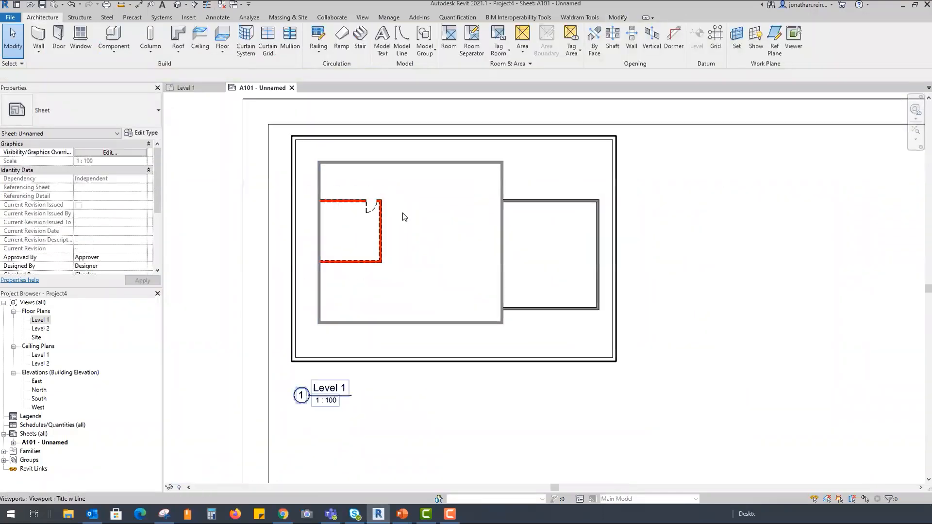
# Step: Set the Level 1 viewport's phase filter to Show Complete
pyautogui.click(403, 212)
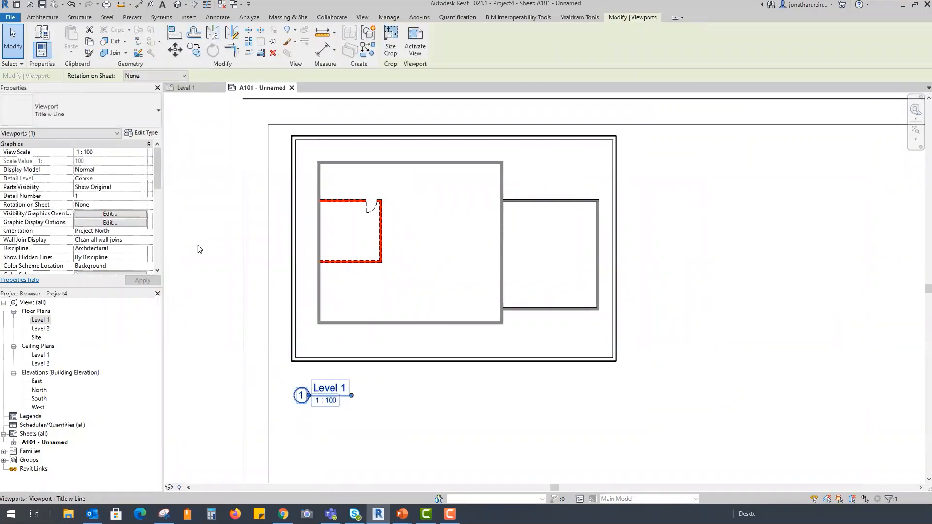
pyautogui.scroll(-8, 134, 228)
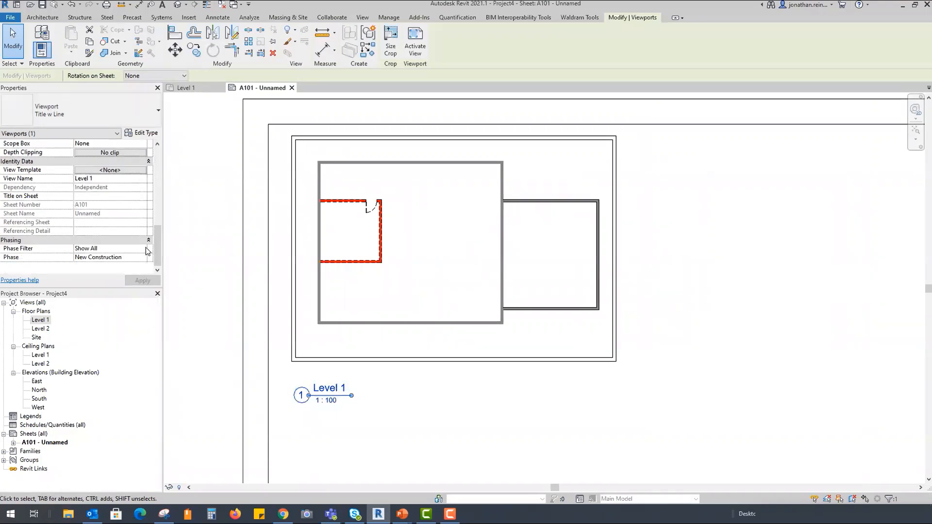
pyautogui.click(144, 249)
pyautogui.click(111, 273)
pyautogui.click(142, 281)
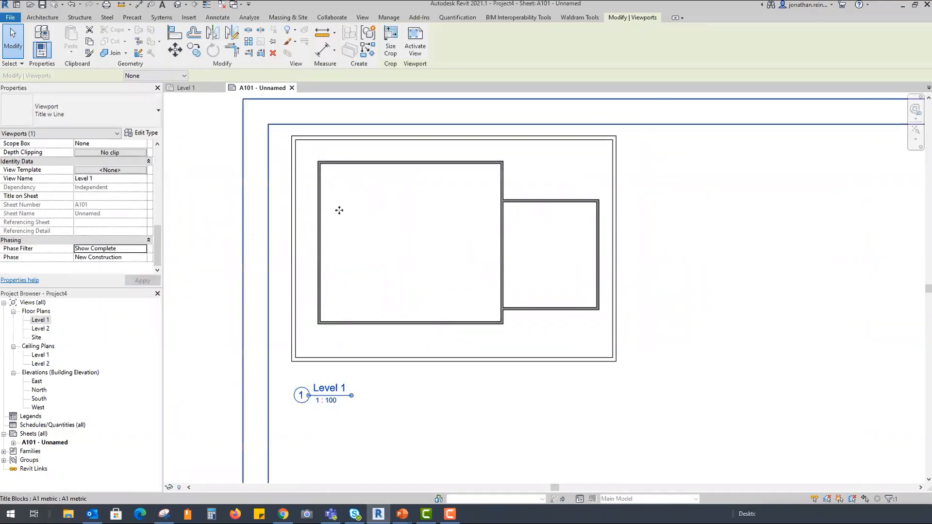
# Step: Try the Show Demo + New and Show New phase filters on the Level 1 viewport
pyautogui.click(143, 249)
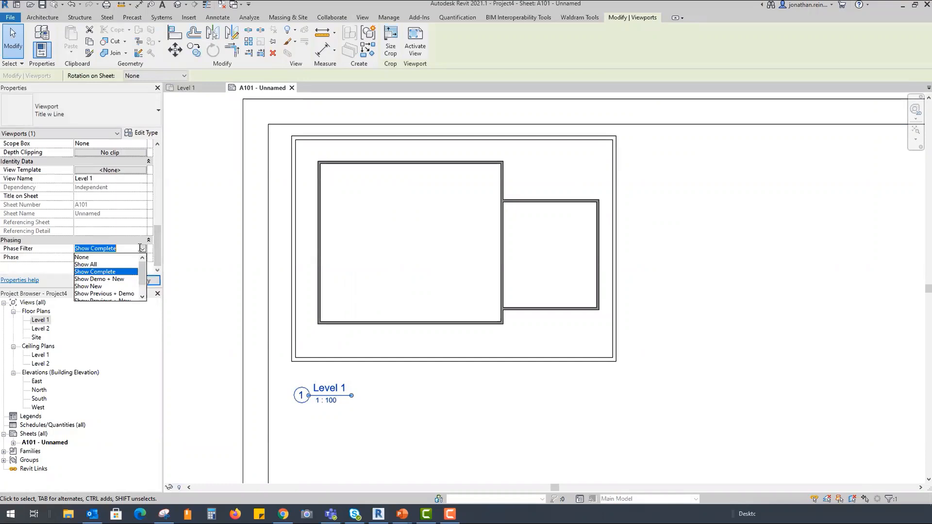
pyautogui.click(123, 280)
pyautogui.click(143, 280)
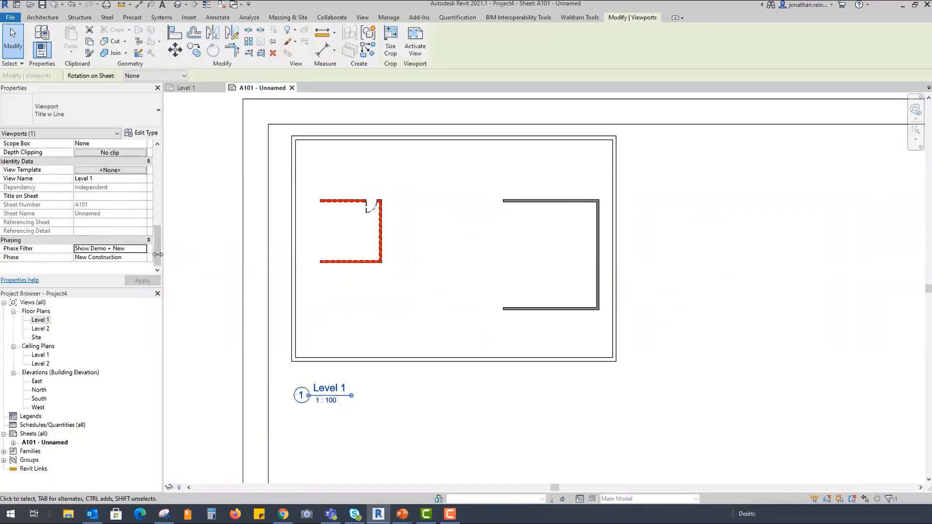
pyautogui.click(142, 249)
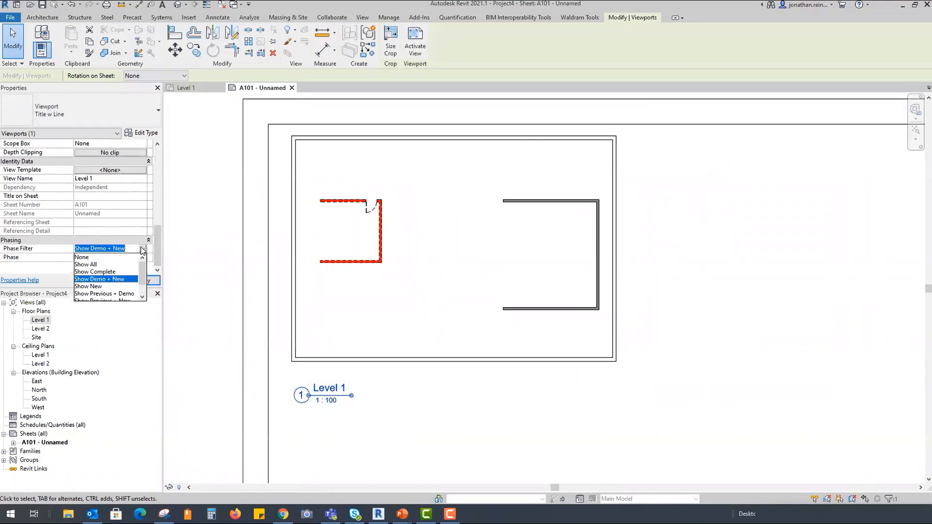
pyautogui.click(104, 286)
pyautogui.click(142, 281)
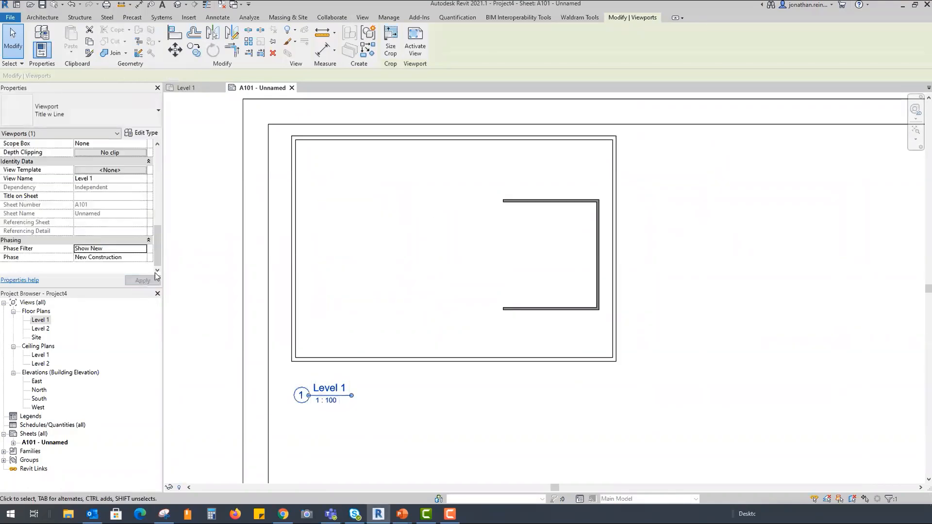
# Step: Set the Level 1 viewport's phase filter back to Show All and deselect the viewport
pyautogui.click(144, 249)
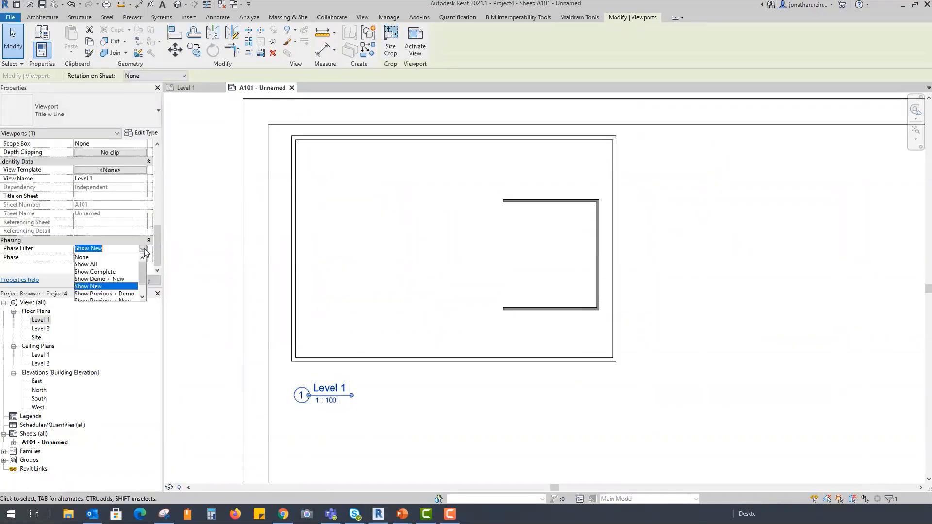
pyautogui.click(93, 265)
pyautogui.click(142, 282)
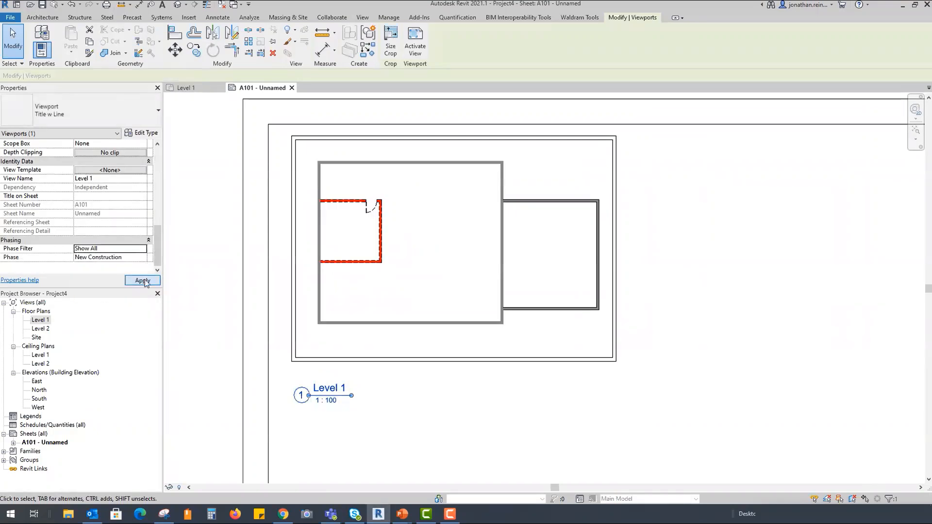
pyautogui.scroll(-2, 393, 228)
pyautogui.press('Escape')
# Step: Duplicate the Level 1 floor plan view
pyautogui.click(40, 320)
pyautogui.rightClick(40, 319)
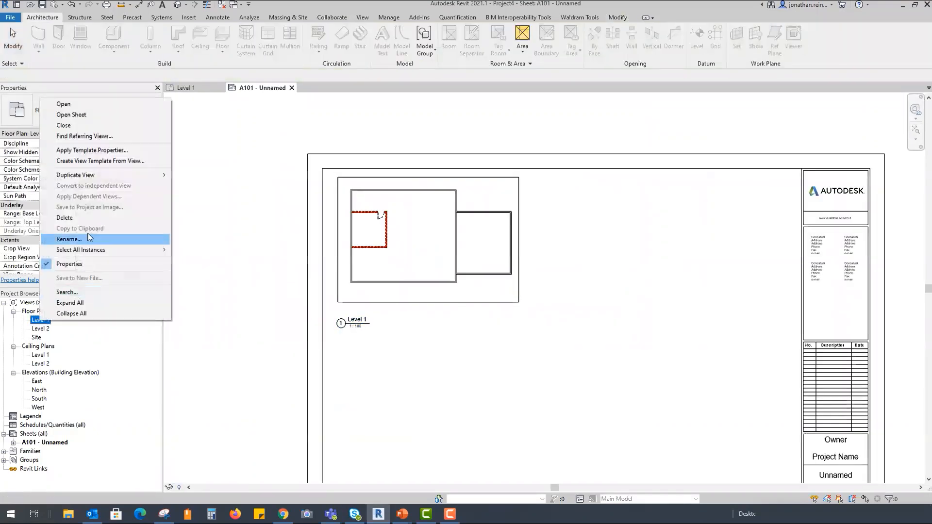
pyautogui.moveTo(121, 175)
pyautogui.click(194, 176)
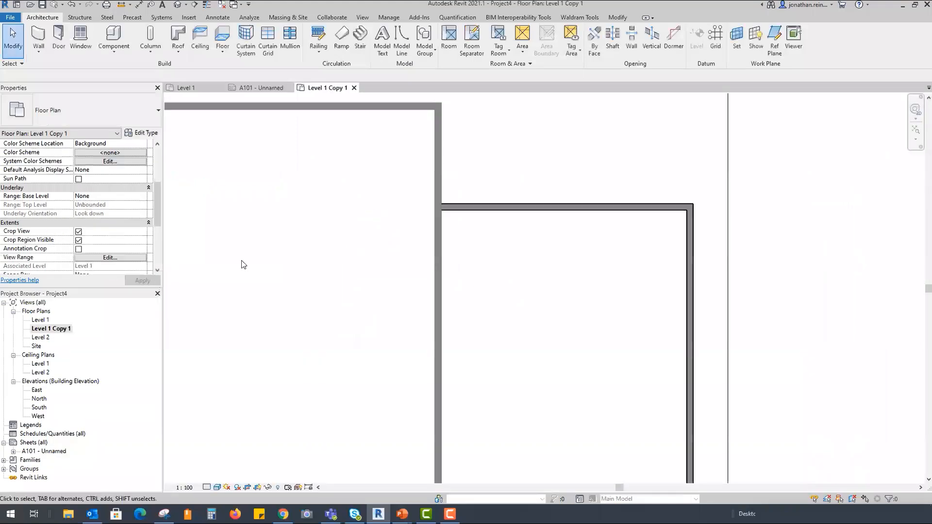
# Step: Place the Level 1 Copy 1 plan on sheet A101 beside the Level 1 viewport, then shorten and lower its view title
pyautogui.doubleClick(43, 451)
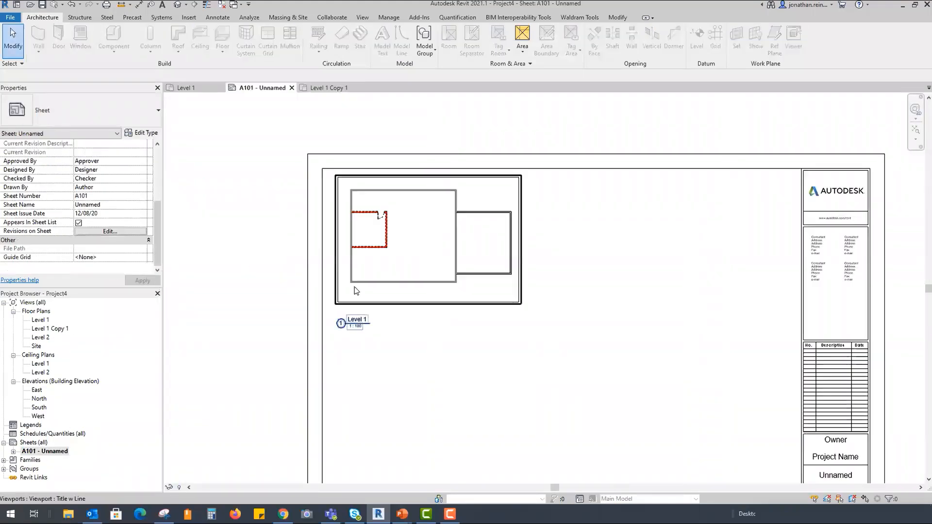
pyautogui.click(38, 329)
pyautogui.moveTo(613, 265); pyautogui.dragTo(671, 233)
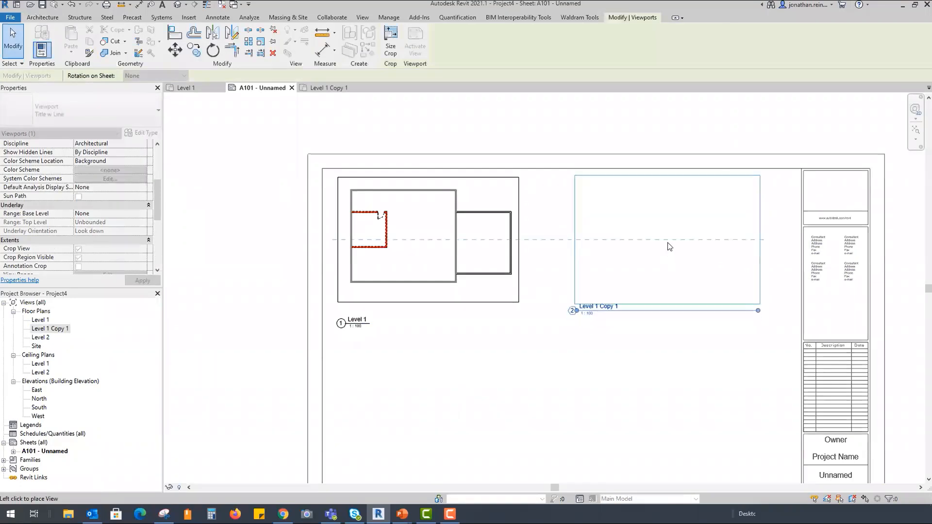
pyautogui.click(657, 242)
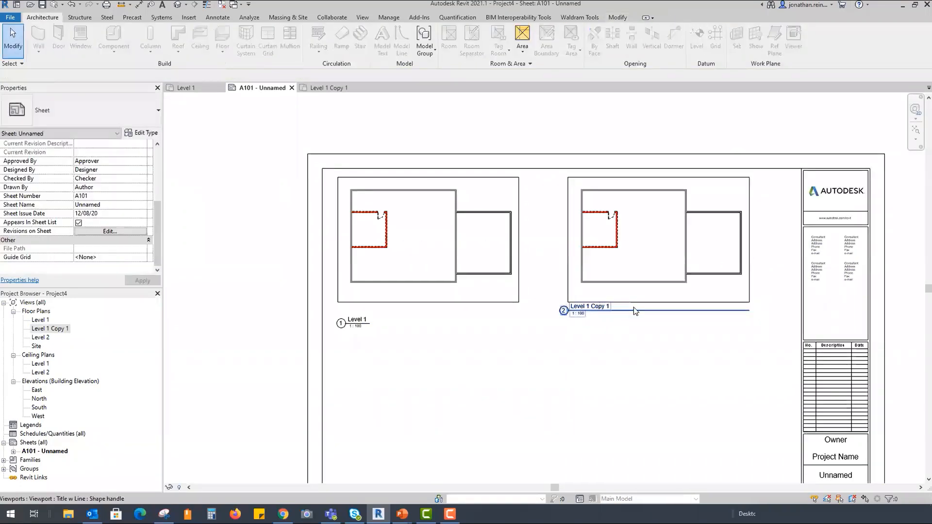
pyautogui.moveTo(639, 306); pyautogui.dragTo(616, 319)
pyautogui.click(612, 336)
# Step: Set the Level 1 viewport's phase to Existing
pyautogui.click(398, 238)
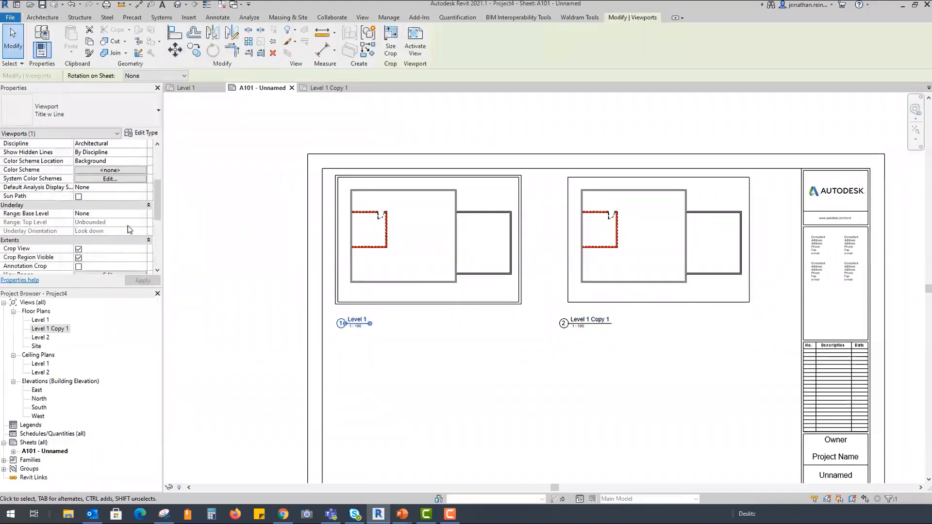
pyautogui.scroll(-5, 129, 229)
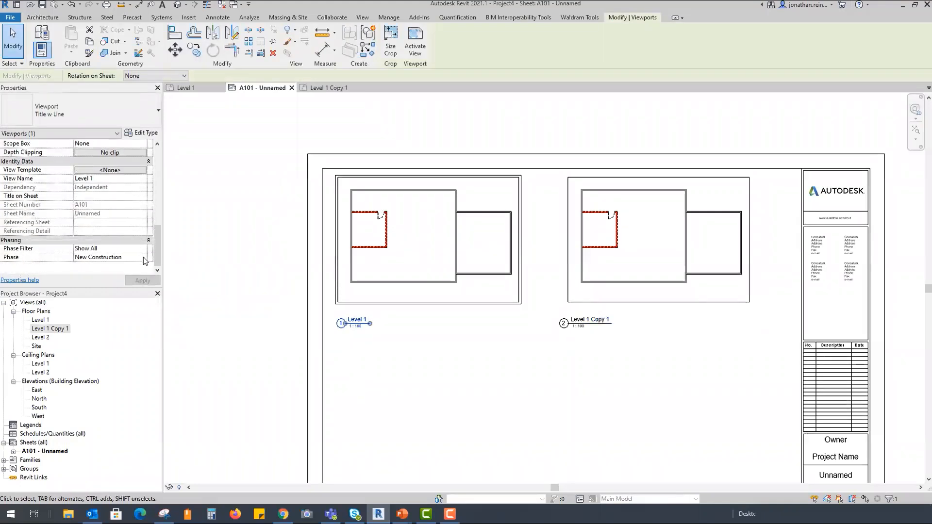
pyautogui.click(143, 260)
pyautogui.click(132, 266)
pyautogui.click(142, 280)
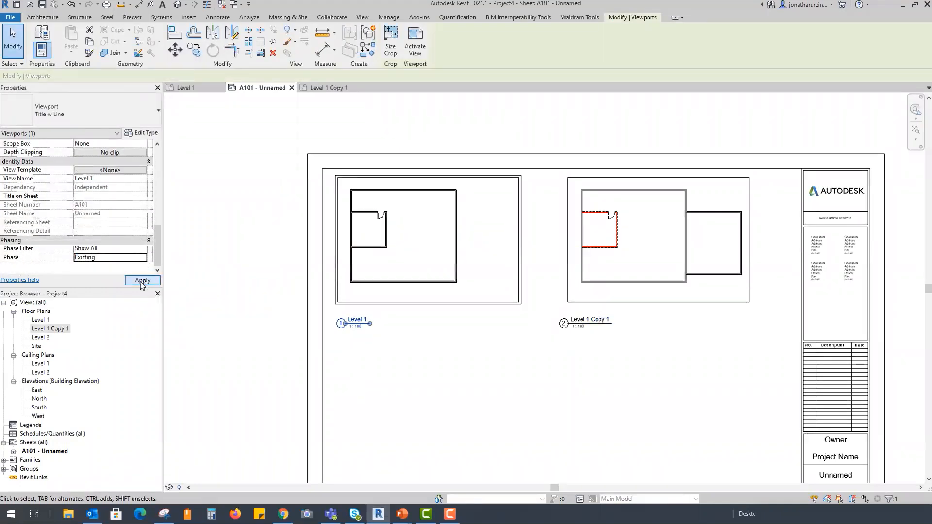
pyautogui.click(562, 363)
# Step: Set the Level 1 Copy 1 view's phase filter to Show Previous + Demo and return to the sheet
pyautogui.click(631, 224)
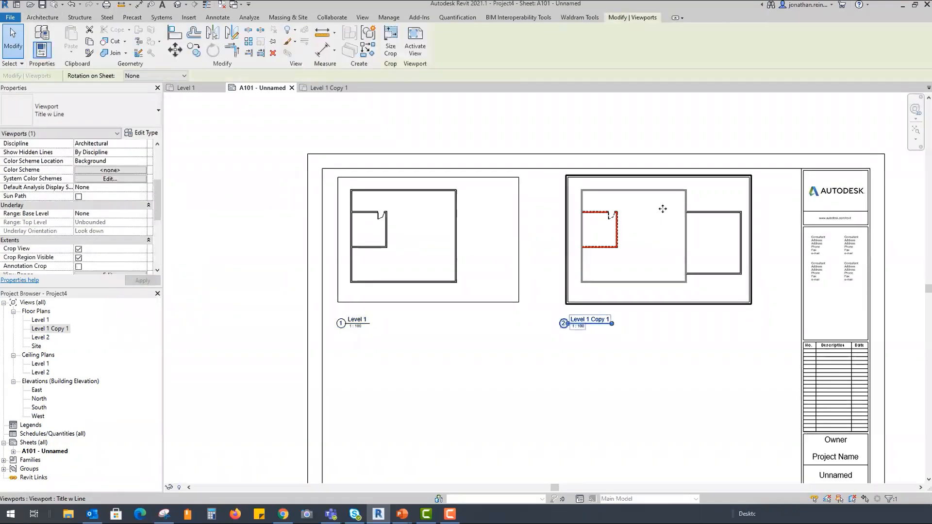
pyautogui.scroll(-5, 110, 256)
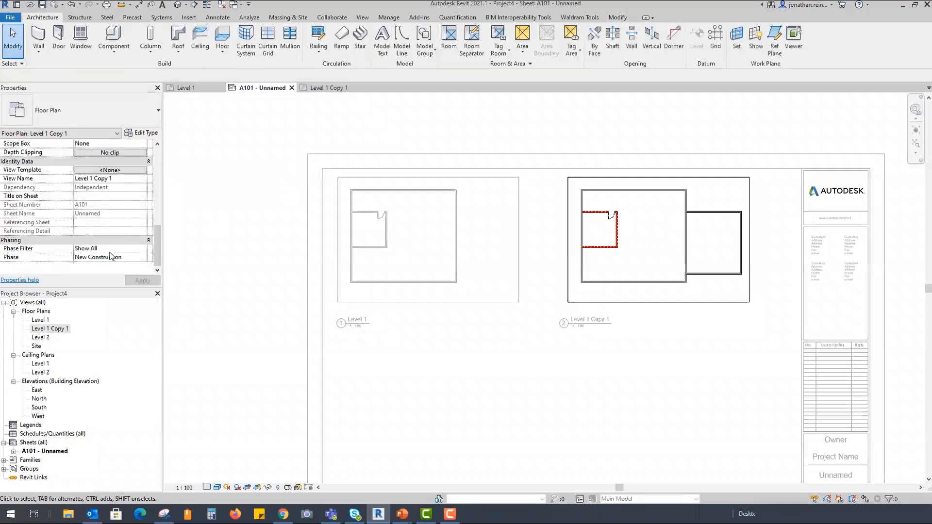
pyautogui.click(143, 249)
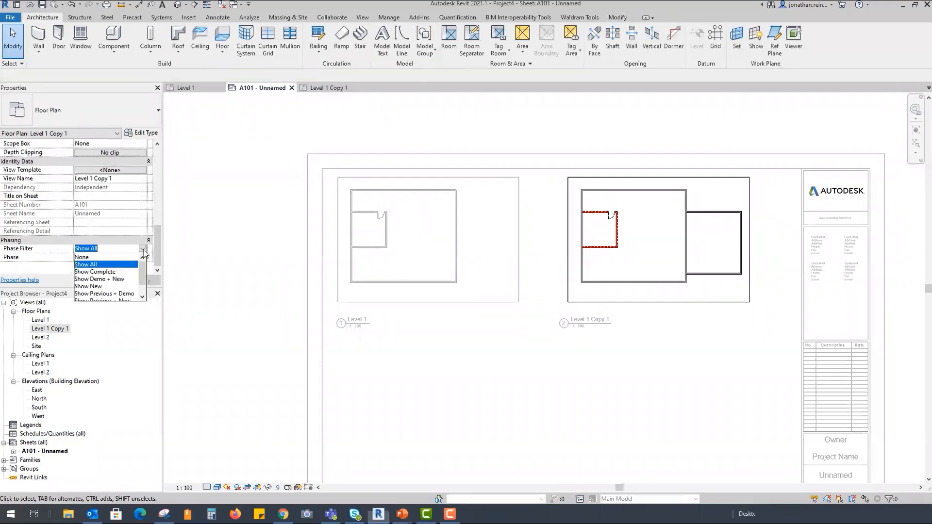
pyautogui.click(121, 294)
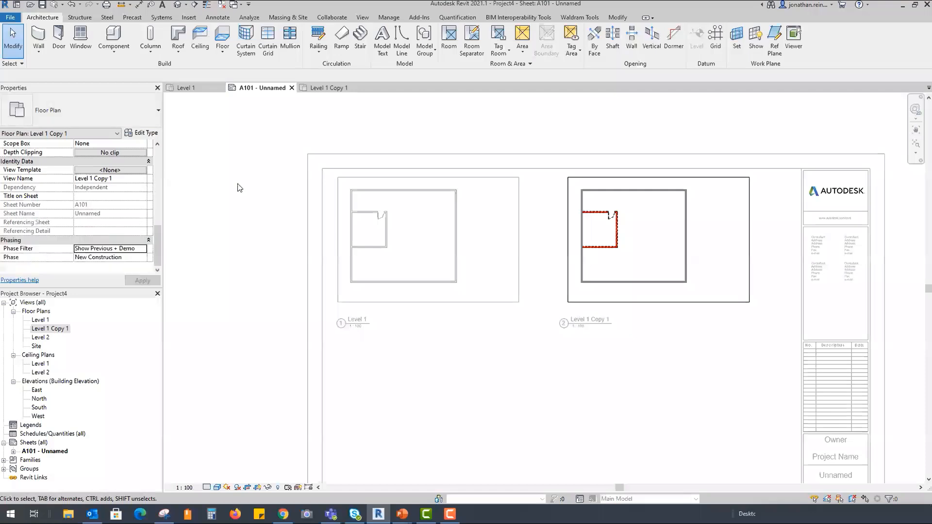
pyautogui.doubleClick(239, 188)
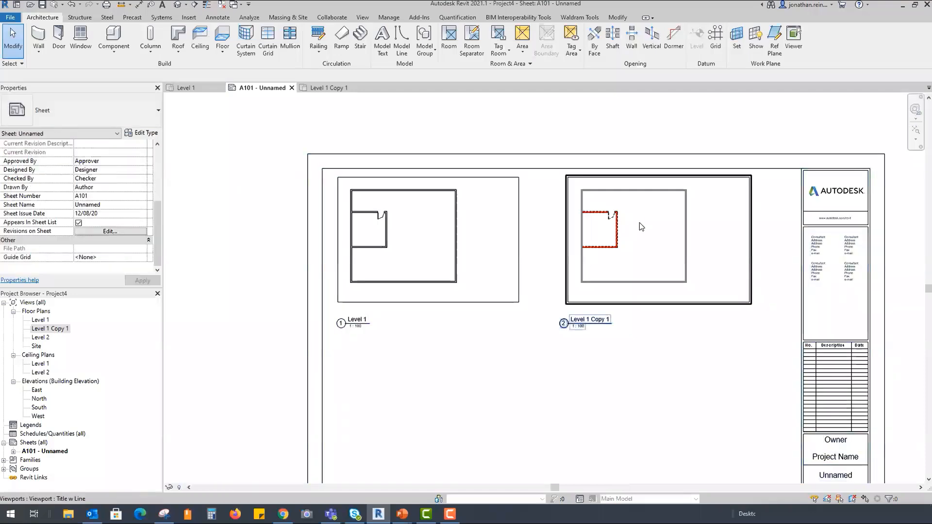
pyautogui.scroll(-2, 524, 274)
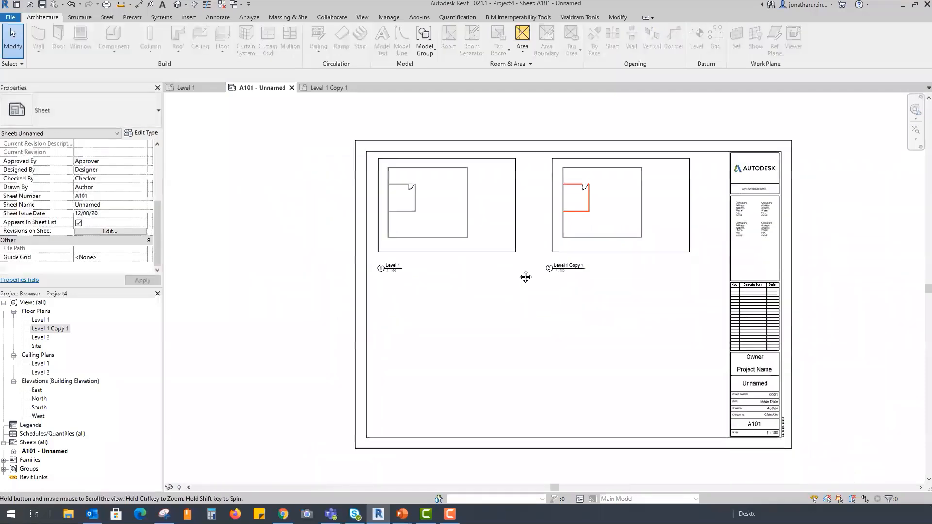
# Step: Duplicate the Level 1 Copy 1 floor plan view without detailing
pyautogui.click(14, 451)
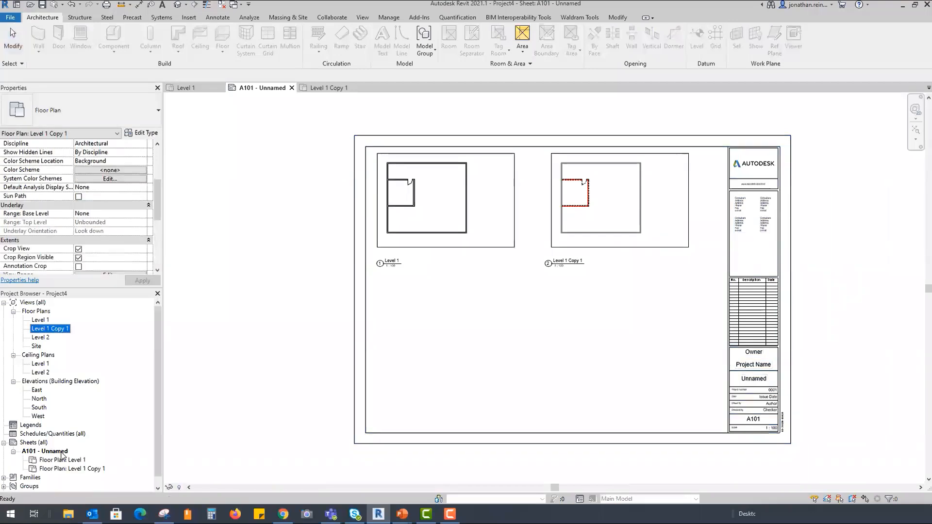
pyautogui.rightClick(62, 454)
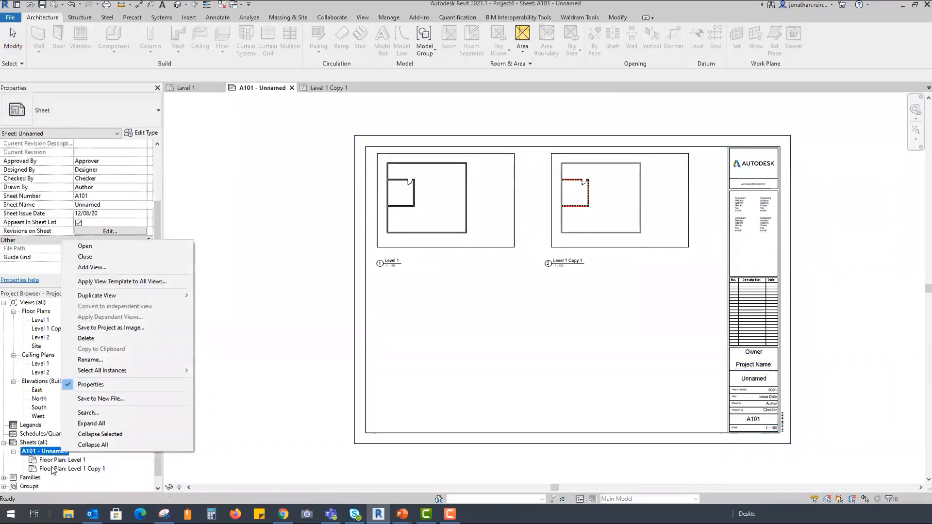
pyautogui.rightClick(72, 468)
pyautogui.moveTo(126, 341)
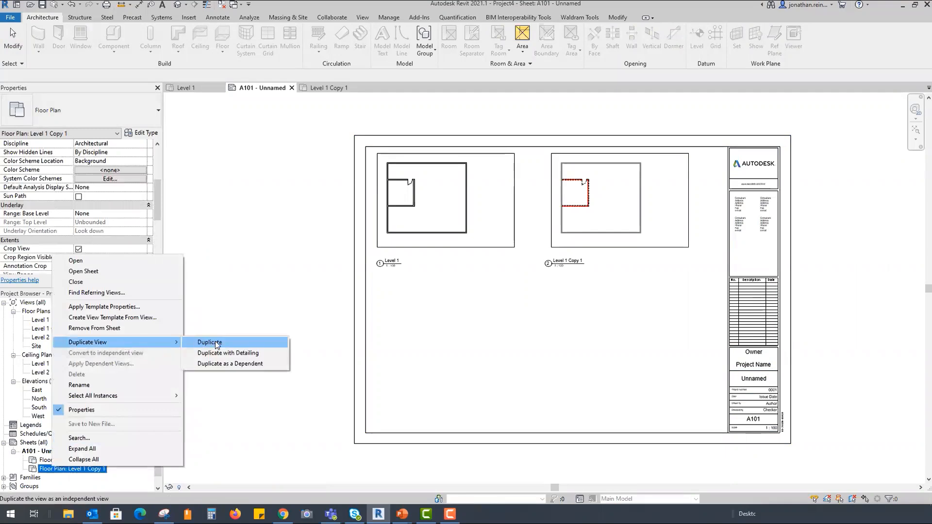
pyautogui.click(218, 342)
# Step: Return to sheet A101 and place the Level 1 Copy 1 Copy 1 plan below the Level 1 viewport
pyautogui.scroll(-4, 483, 302)
pyautogui.scroll(1, 408, 341)
pyautogui.doubleClick(58, 459)
pyautogui.moveTo(59, 338); pyautogui.dragTo(448, 352)
pyautogui.click(586, 361)
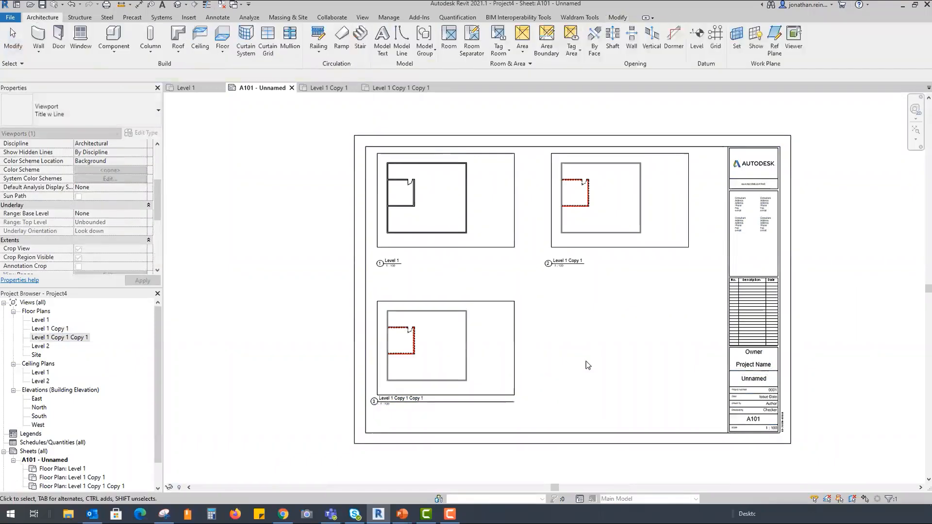
# Step: Set the Level 1 Copy 1 Copy 1 viewport's phase filter to Show Complete
pyautogui.click(439, 354)
pyautogui.scroll(-4, 134, 219)
pyautogui.scroll(-3, 140, 240)
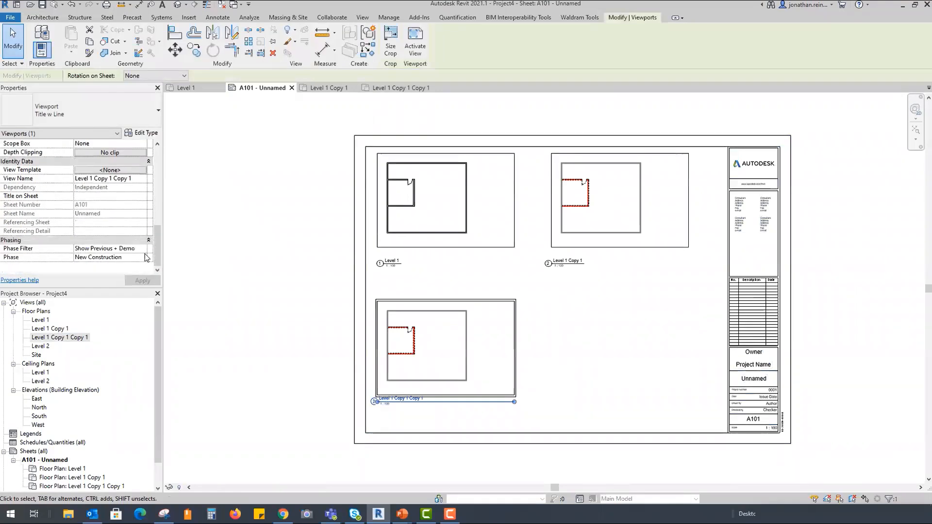
pyautogui.click(143, 249)
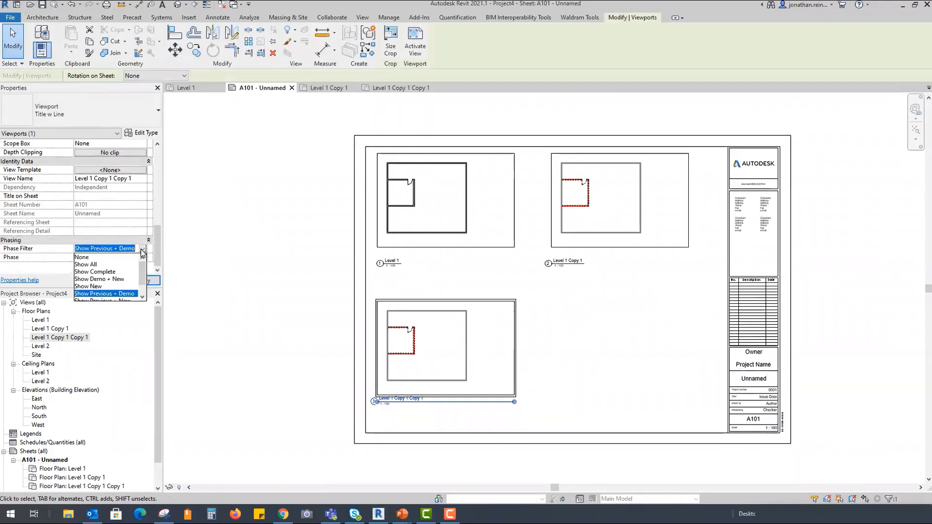
pyautogui.click(110, 272)
pyautogui.click(142, 281)
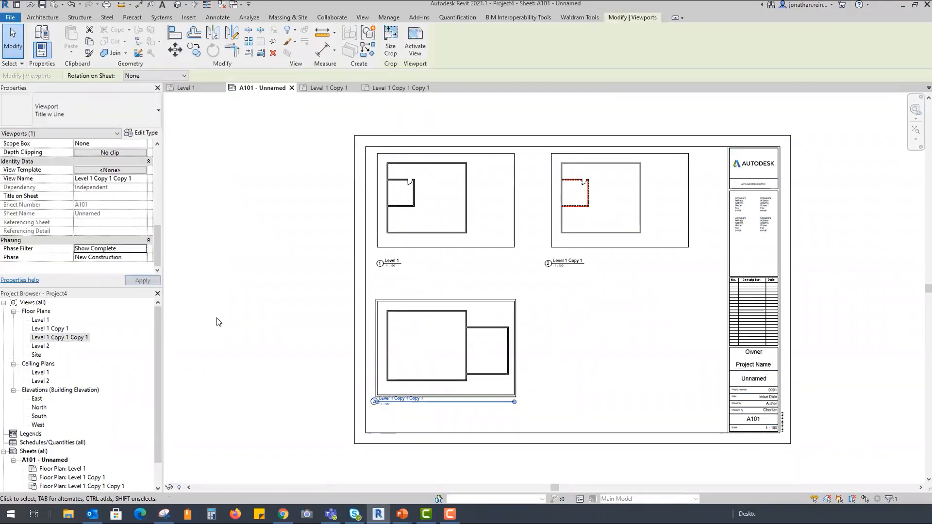
pyautogui.click(374, 429)
# Step: Move the Level 1 Copy 1 Copy 1 view title slightly further below its viewport
pyautogui.scroll(3, 406, 432)
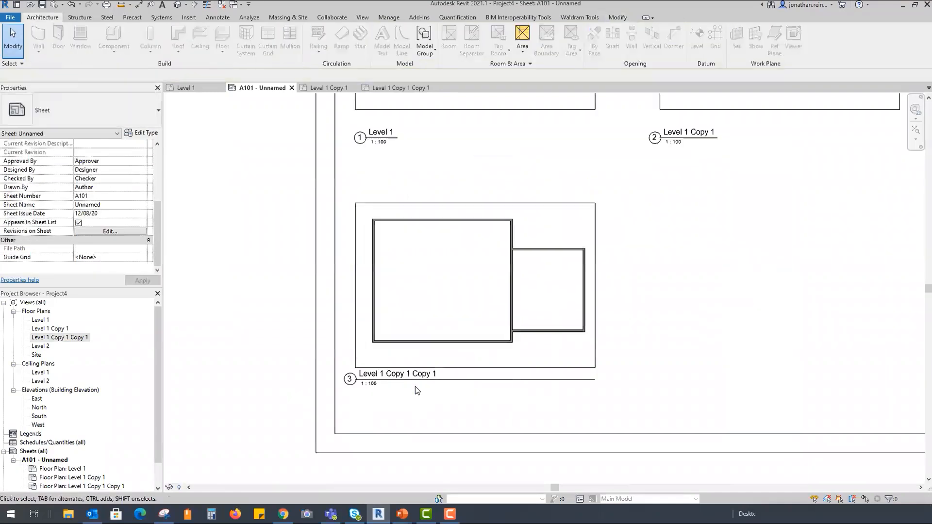
pyautogui.moveTo(406, 380); pyautogui.dragTo(380, 392)
pyautogui.click(738, 298)
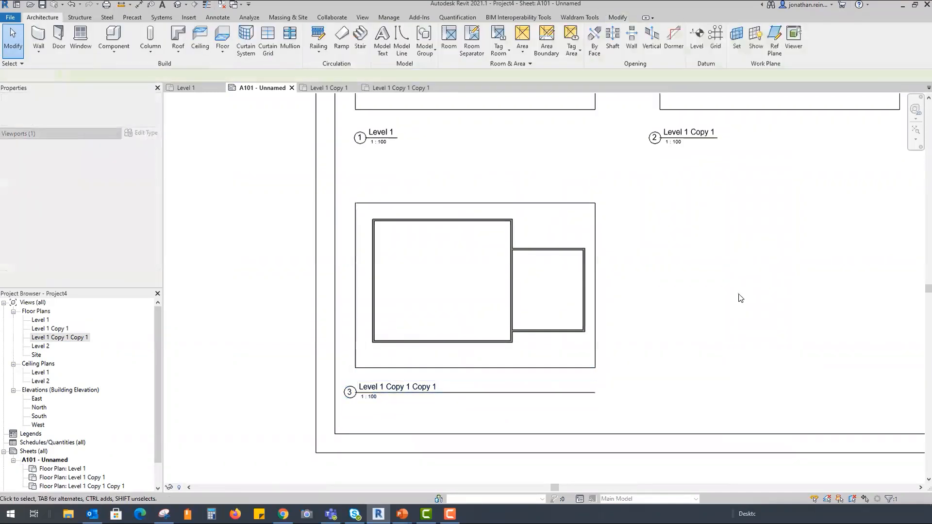
pyautogui.scroll(-3, 739, 298)
pyautogui.moveTo(739, 298); pyautogui.dragTo(567, 317, button='middle')
pyautogui.scroll(1, 566, 318)
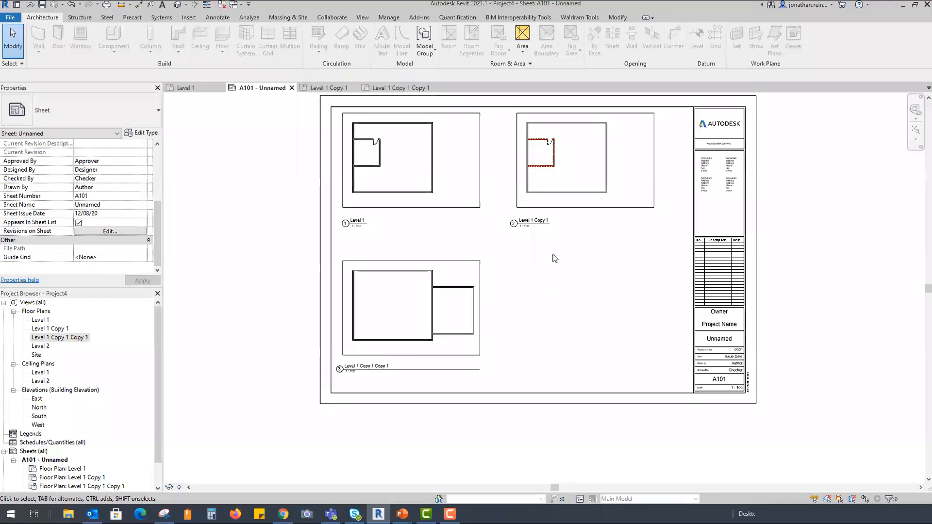
pyautogui.moveTo(553, 254); pyautogui.dragTo(548, 271, button='middle')
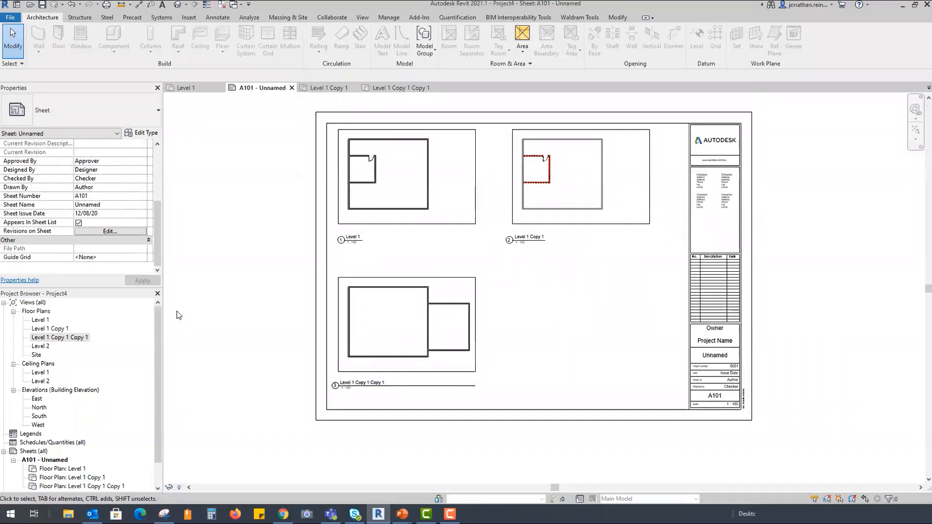
pyautogui.click(45, 459)
pyautogui.rightClick(44, 459)
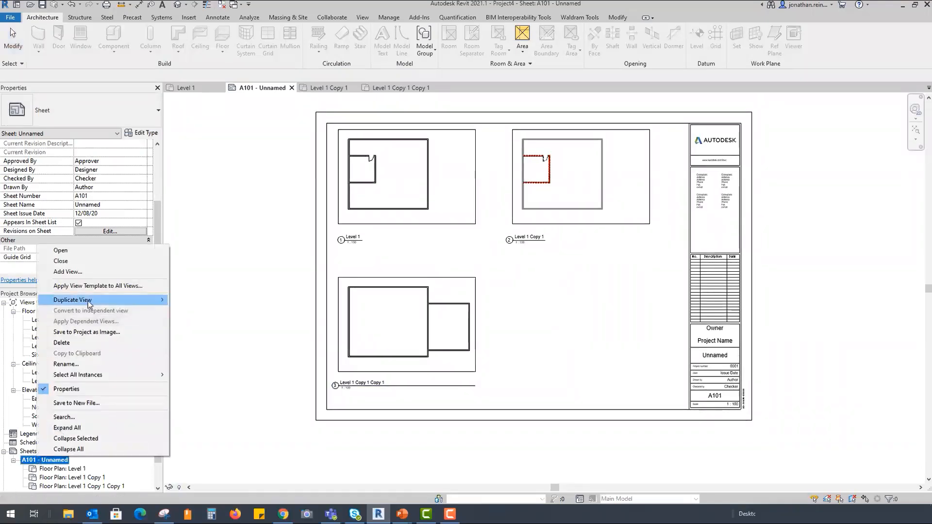
pyautogui.moveTo(89, 301)
pyautogui.rightClick(28, 452)
pyautogui.click(281, 208)
# Step: Rename the Level 1 viewport's view to Existing Plan without renaming the corresponding level and views
pyautogui.click(442, 158)
pyautogui.scroll(-4, 69, 237)
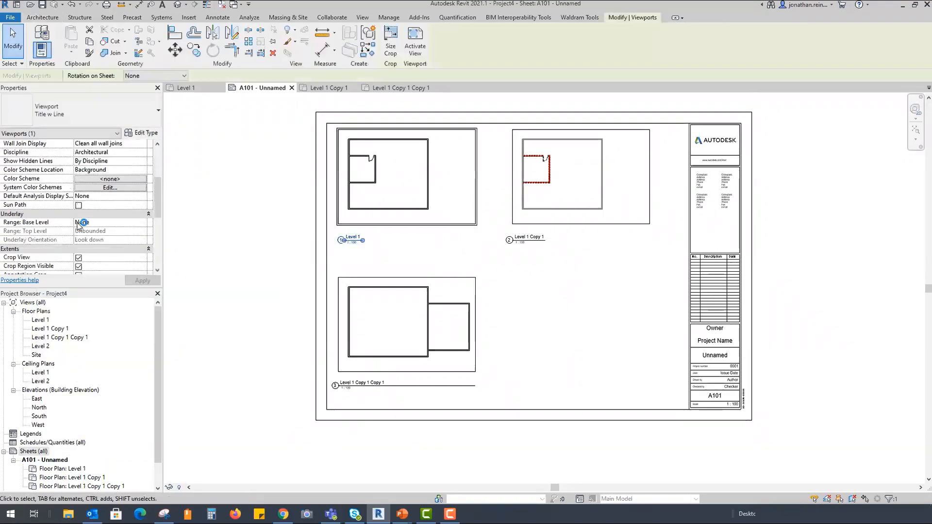
pyautogui.scroll(2, 107, 223)
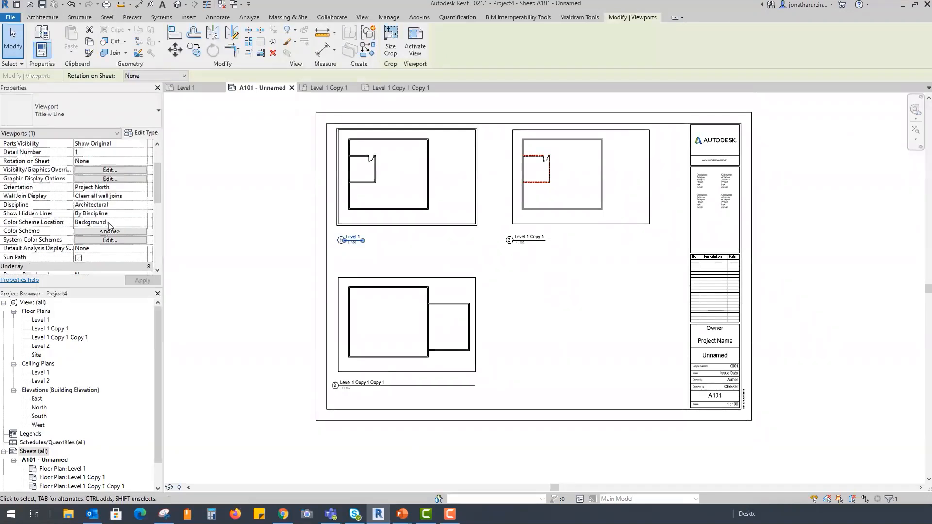
pyautogui.scroll(-4, 109, 225)
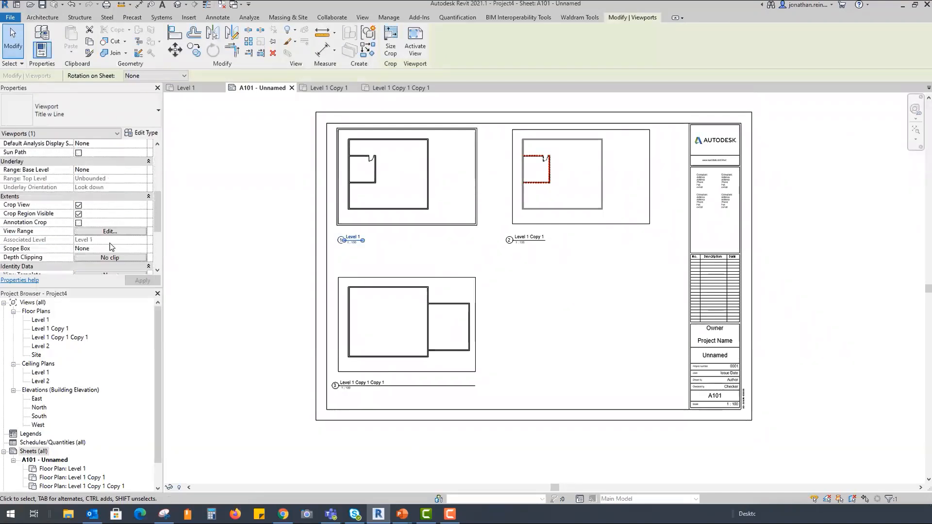
pyautogui.scroll(-3, 111, 247)
pyautogui.click(113, 196)
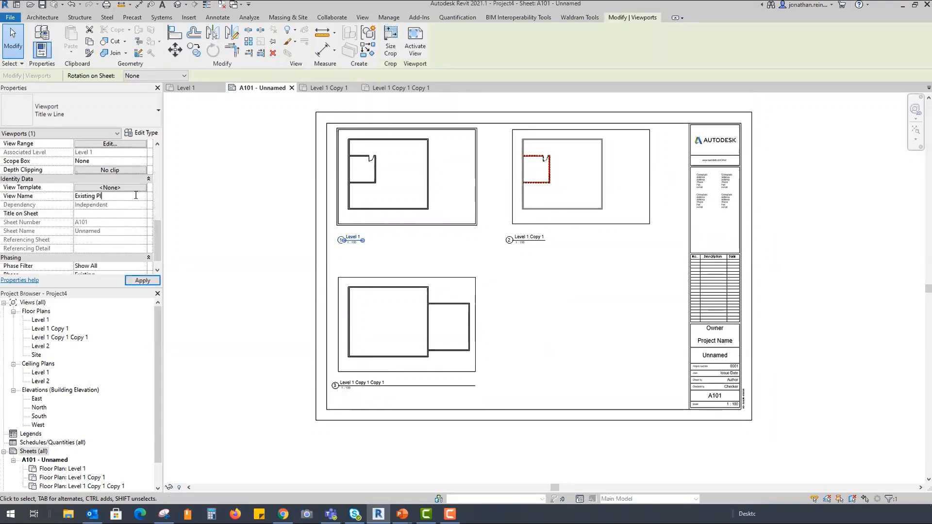
pyautogui.press('Return')
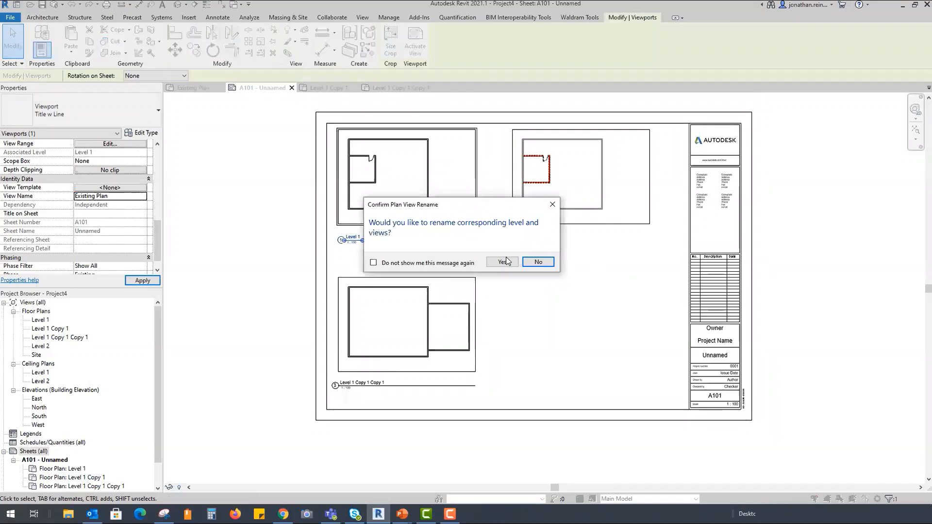
pyautogui.click(539, 263)
# Step: Rename the Level 1 Copy 1 viewport's view to Demolition
pyautogui.click(529, 238)
pyautogui.scroll(-2, 116, 233)
pyautogui.click(125, 178)
pyautogui.write('Demolition')
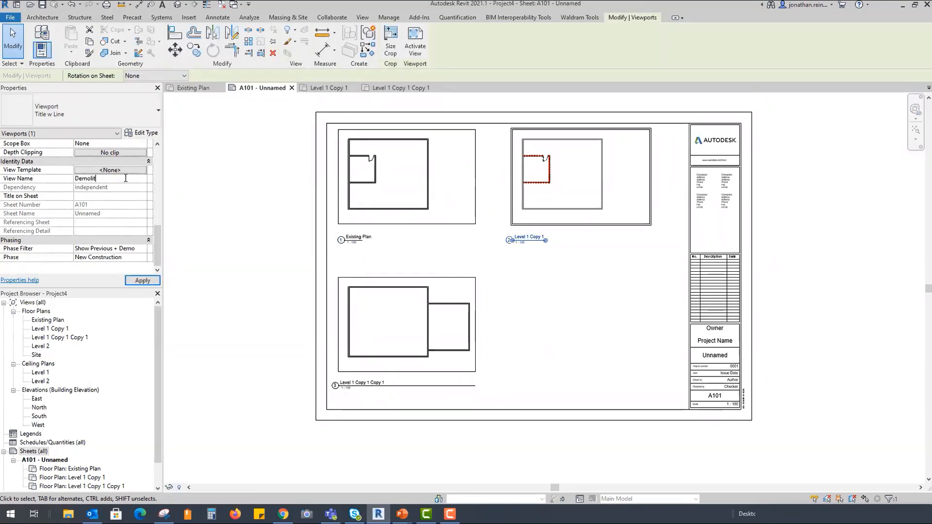
pyautogui.click(143, 281)
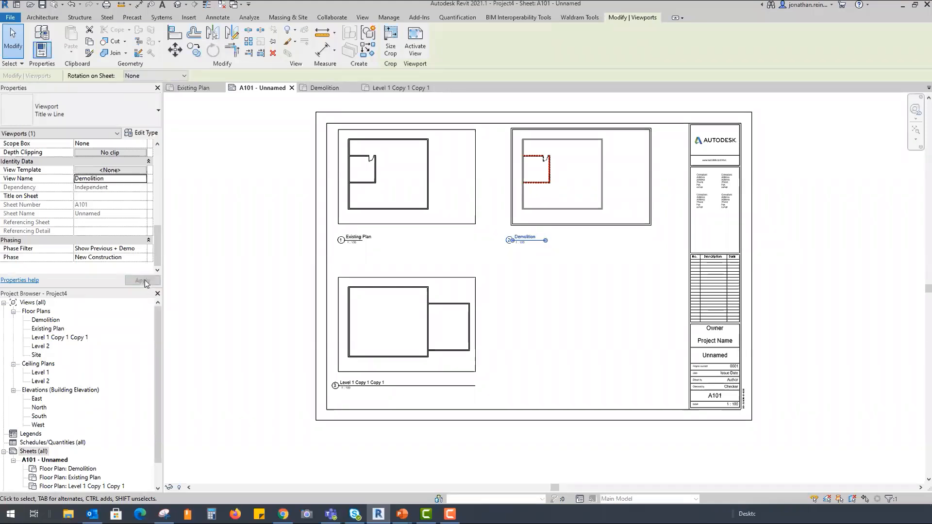
pyautogui.click(270, 223)
# Step: Rename the Level 1 Copy 1 Copy 1 viewport's view to Proposed Plan
pyautogui.scroll(1, 371, 386)
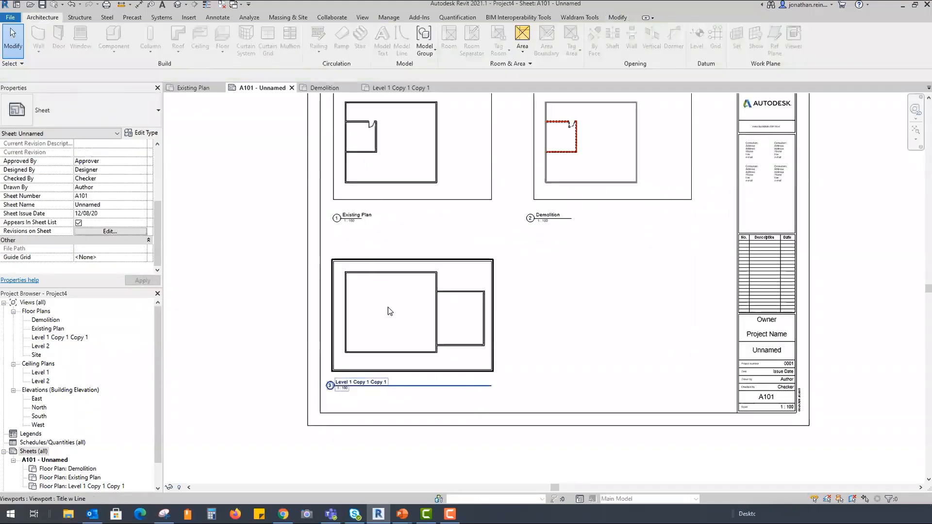
pyautogui.click(389, 311)
pyautogui.scroll(-4, 95, 268)
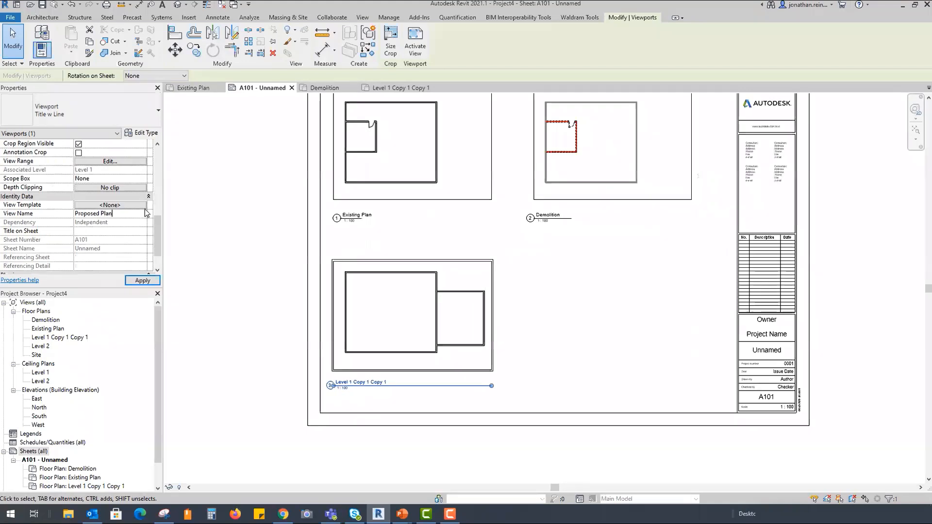
pyautogui.click(142, 281)
pyautogui.click(260, 284)
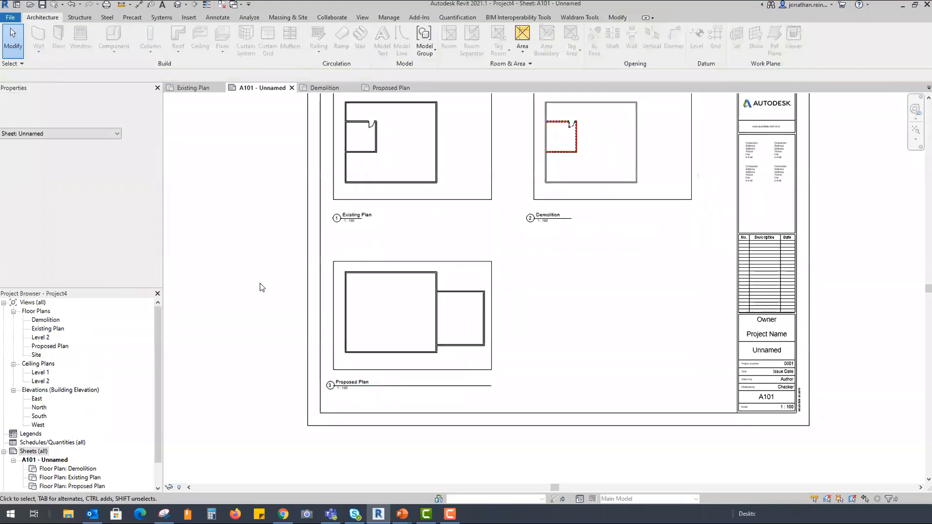
# Step: Shorten the title line of the Proposed Plan viewport to fit its title text
pyautogui.scroll(-1, 260, 287)
pyautogui.click(437, 361)
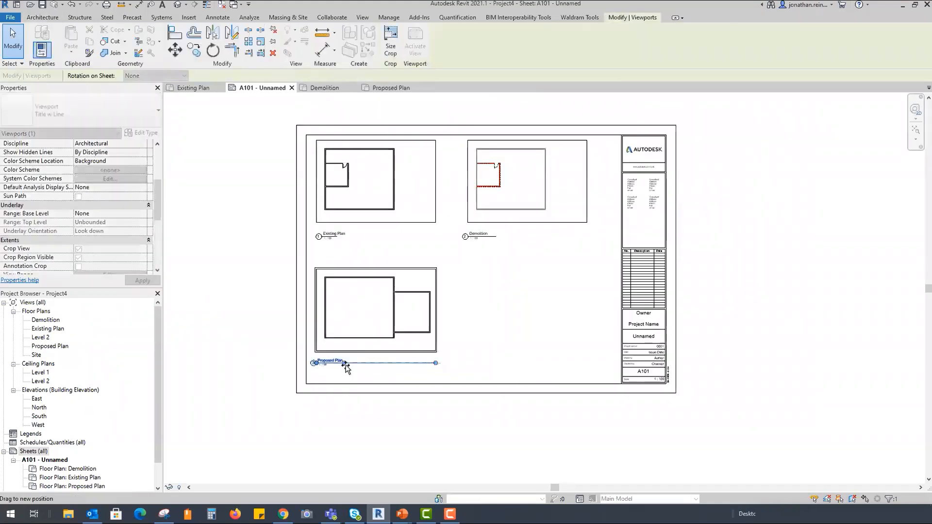
pyautogui.click(514, 240)
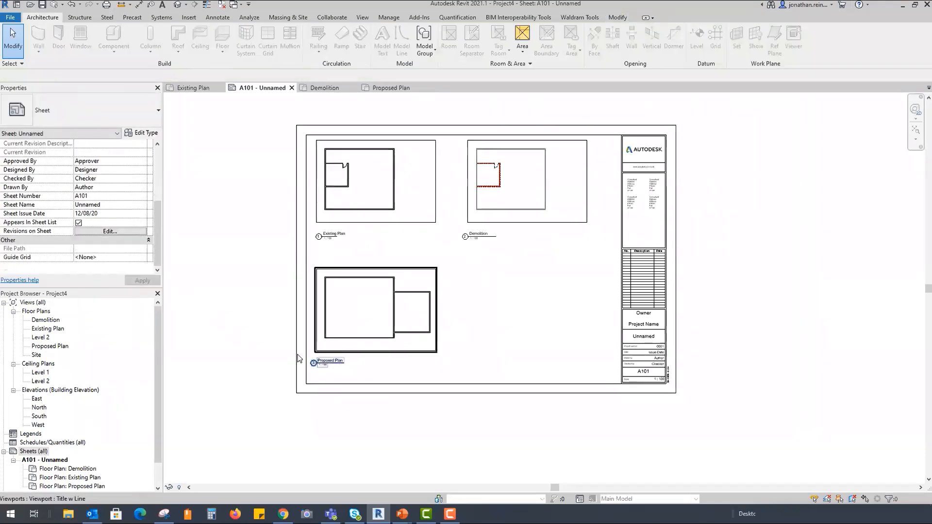
pyautogui.moveTo(235, 365); pyautogui.dragTo(305, 338, button='middle')
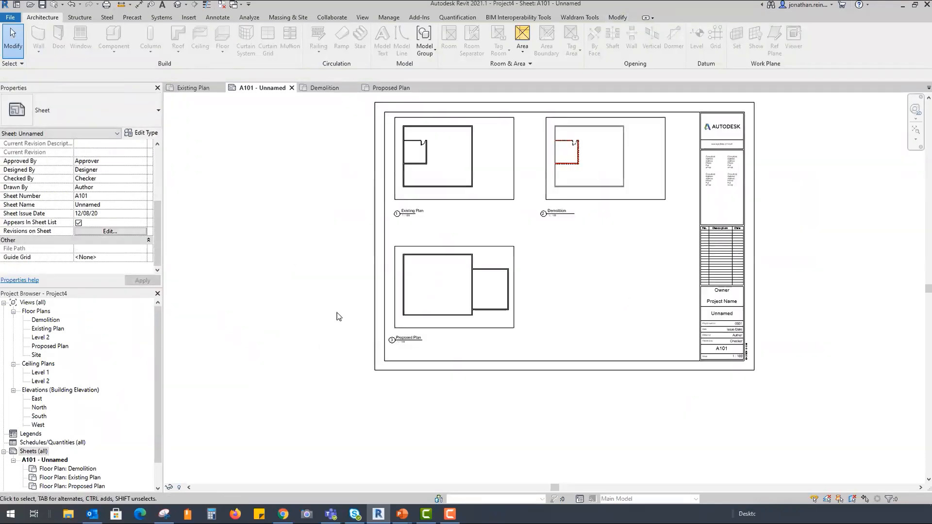
# Step: Set the view scale of the Existing Plan, Demolition and Proposed Plan viewports together to 1 : 200
pyautogui.click(487, 194)
pyautogui.keyDown('ctrl'); pyautogui.click(489, 262); pyautogui.keyUp('ctrl')
pyautogui.keyDown('ctrl'); pyautogui.click(643, 179); pyautogui.keyUp('ctrl')
pyautogui.scroll(4, 143, 146)
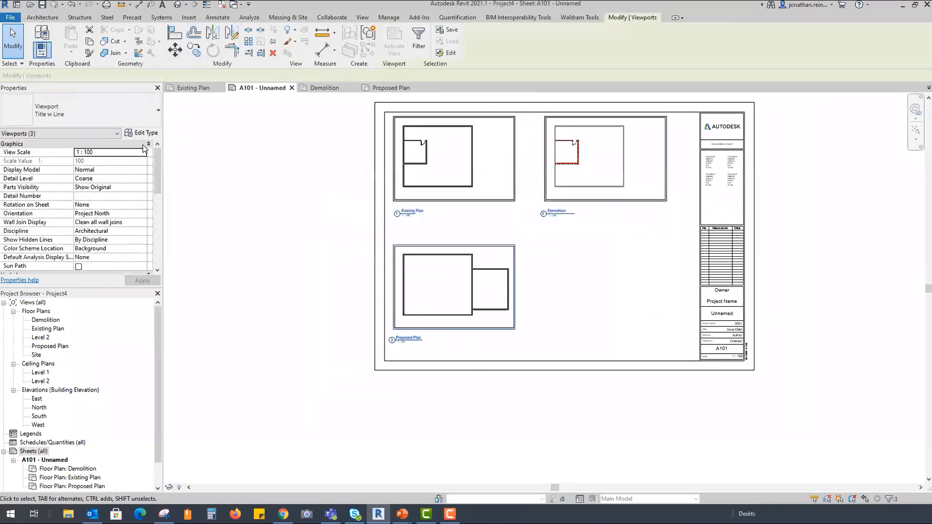
pyautogui.click(144, 153)
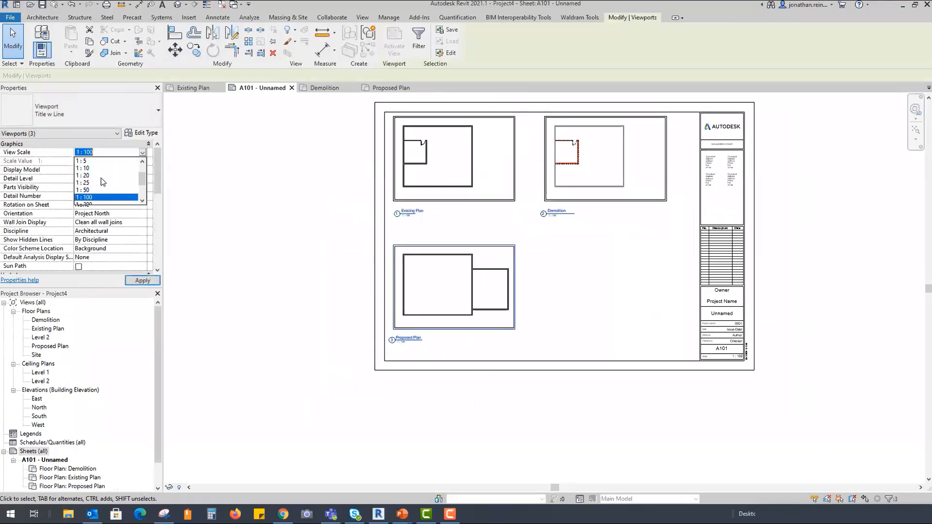
pyautogui.click(90, 204)
pyautogui.click(285, 186)
# Step: Move the Existing Plan viewport up into the sheet's upper-left corner and place the Demolition viewport below it, above Proposed Plan
pyautogui.moveTo(427, 189); pyautogui.dragTo(410, 137)
pyautogui.click(581, 199)
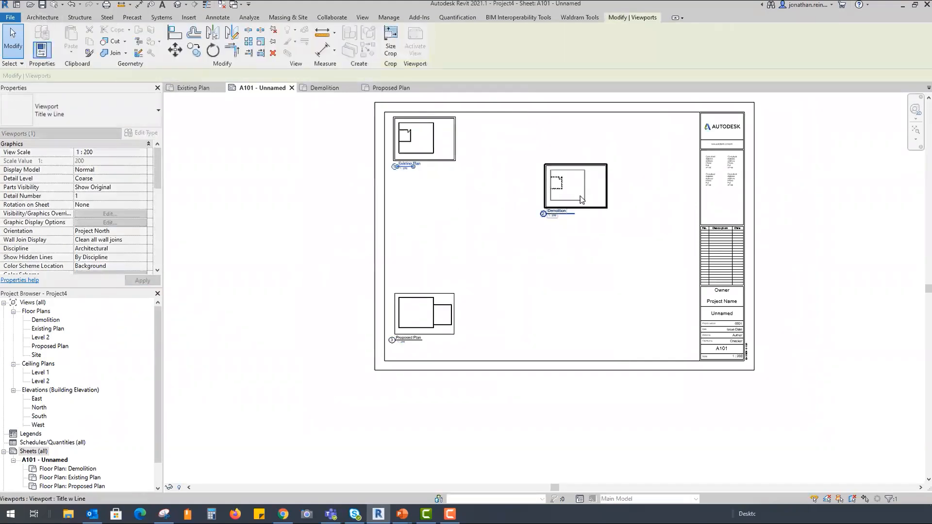
pyautogui.moveTo(582, 199); pyautogui.dragTo(349, 233)
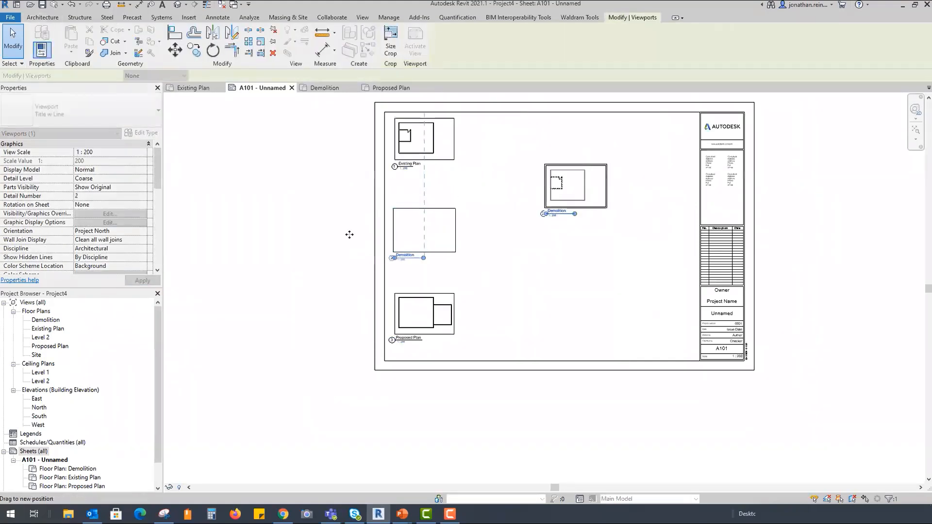
pyautogui.click(312, 220)
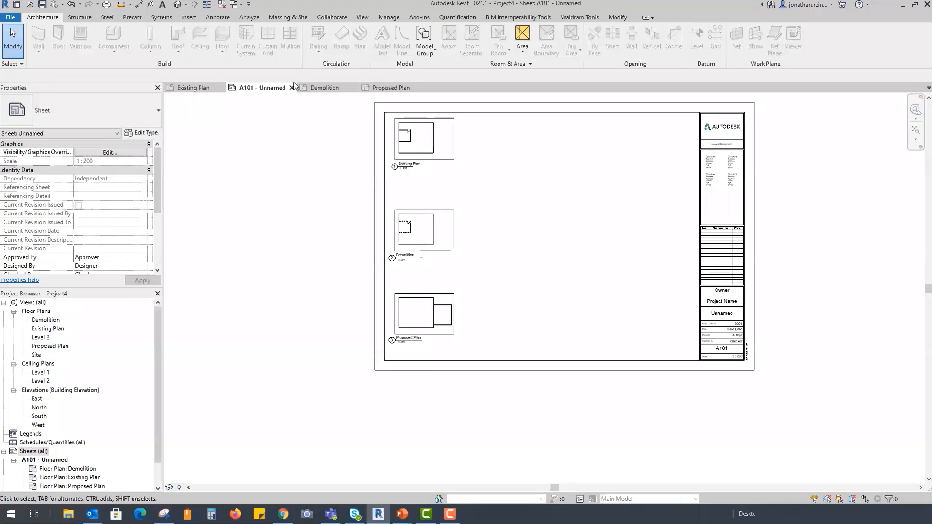
# Step: Open the default 3D view and duplicate {3D} without detailing
pyautogui.click(177, 5)
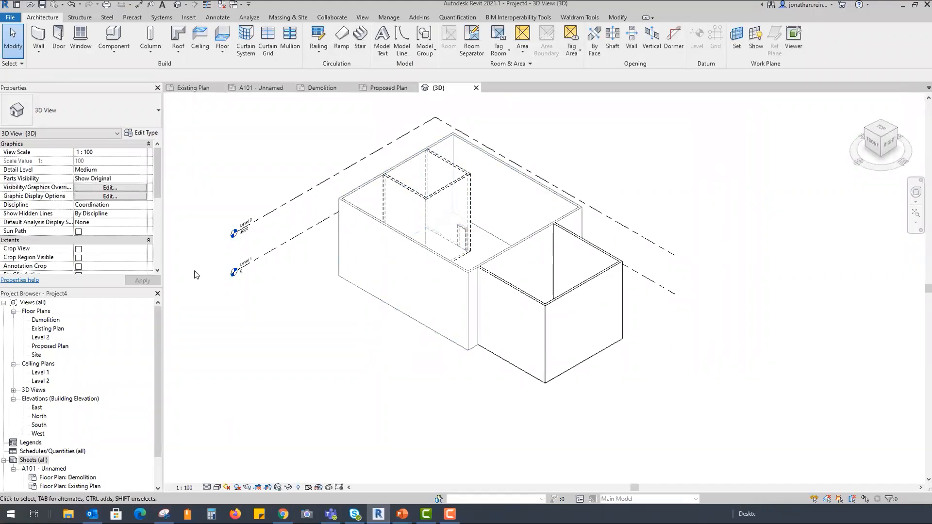
pyautogui.scroll(-5, 124, 206)
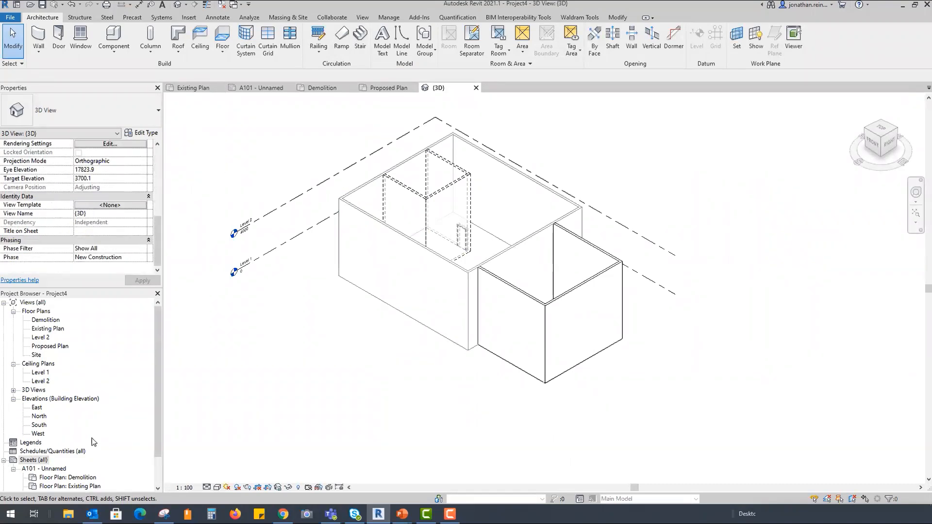
pyautogui.click(13, 390)
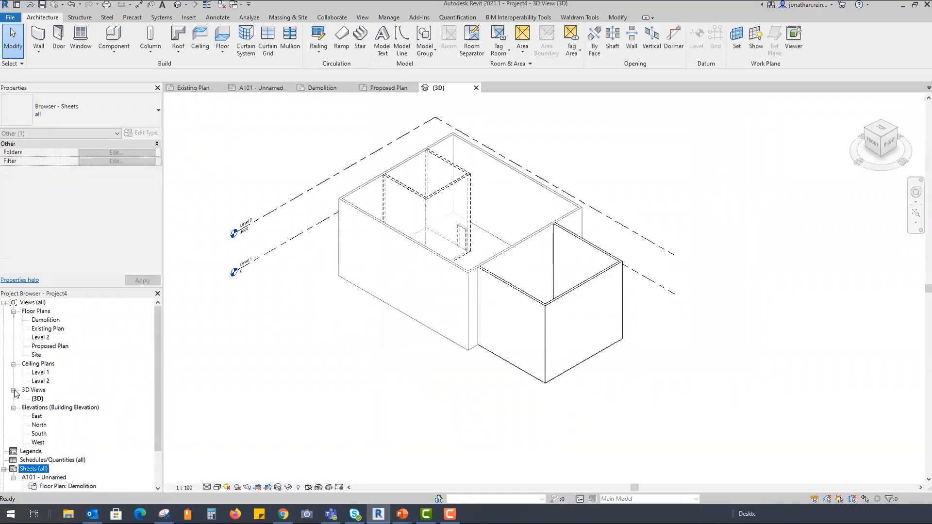
pyautogui.click(37, 398)
pyautogui.rightClick(38, 399)
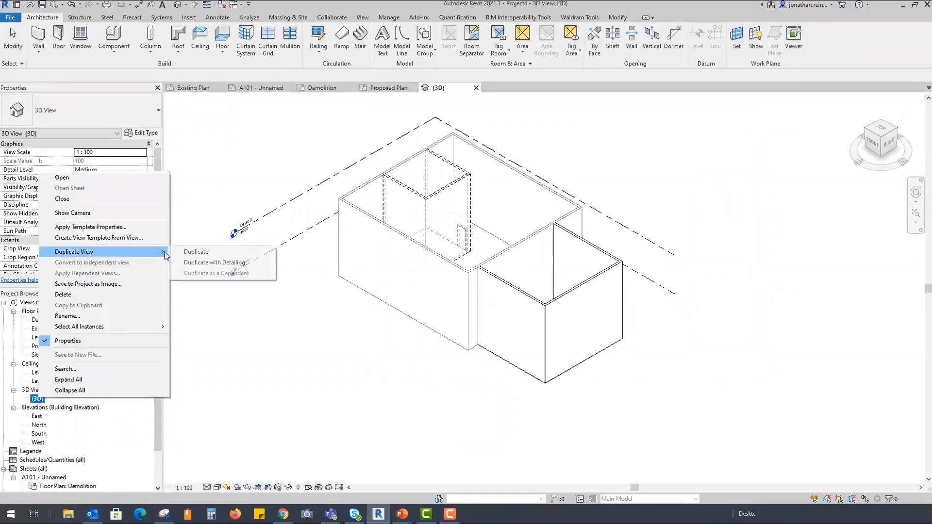
pyautogui.click(180, 251)
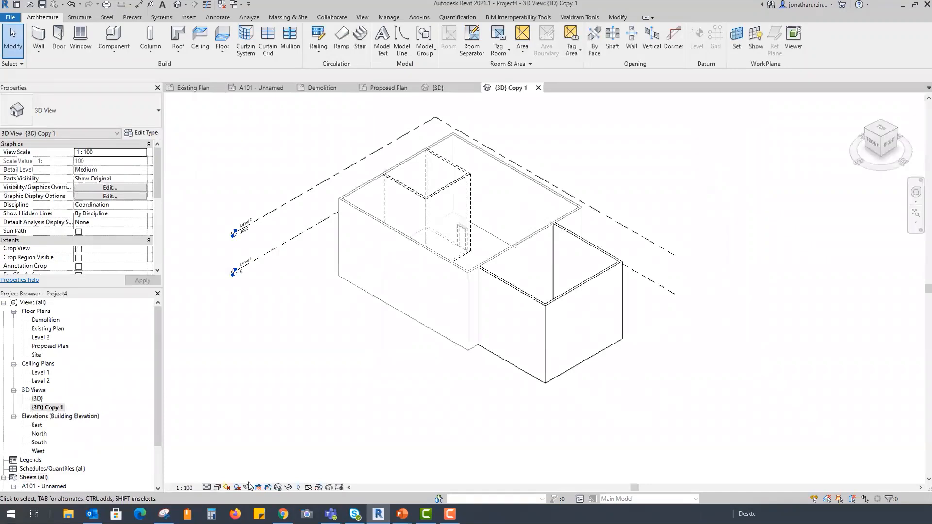
pyautogui.rightClick(47, 411)
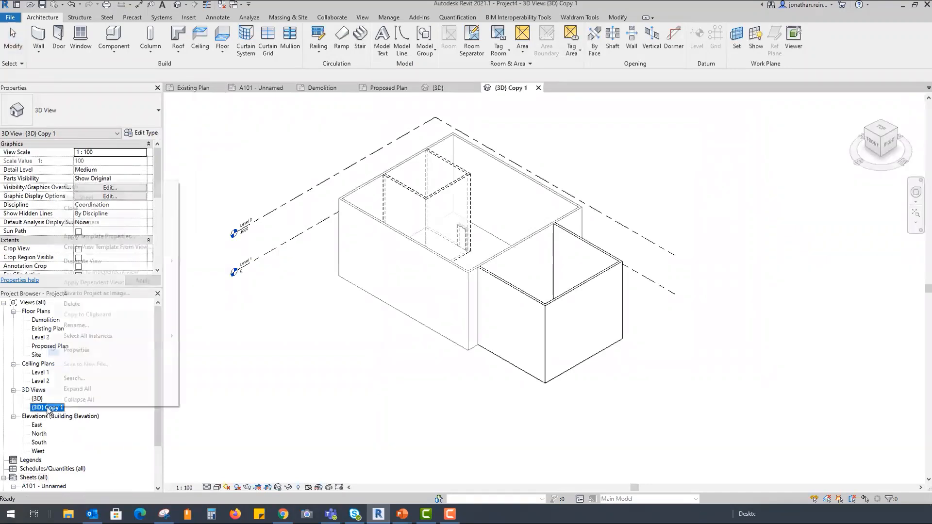
pyautogui.moveTo(168, 261)
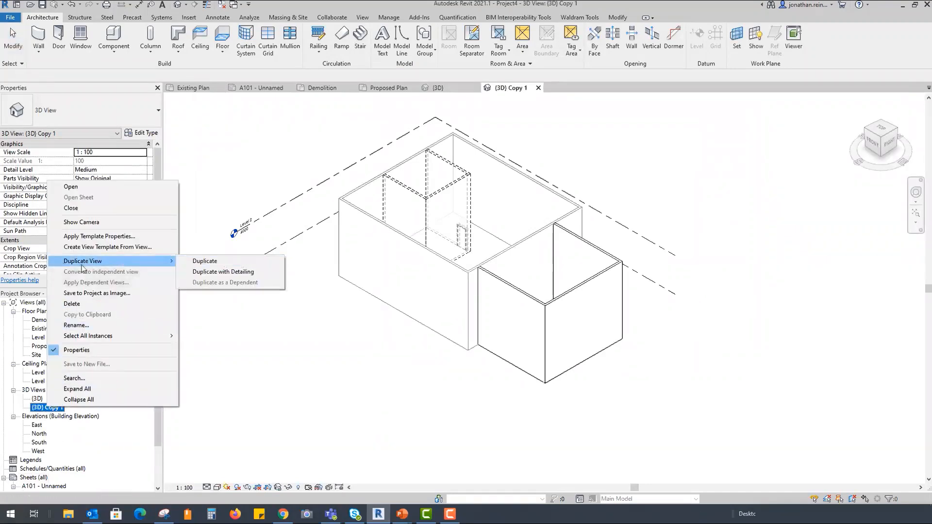
pyautogui.click(63, 447)
# Step: Reopen sheet A101 and place the {3D} Copy 1 view beside the column of plans
pyautogui.scroll(-2, 63, 449)
pyautogui.doubleClick(54, 434)
pyautogui.click(39, 355)
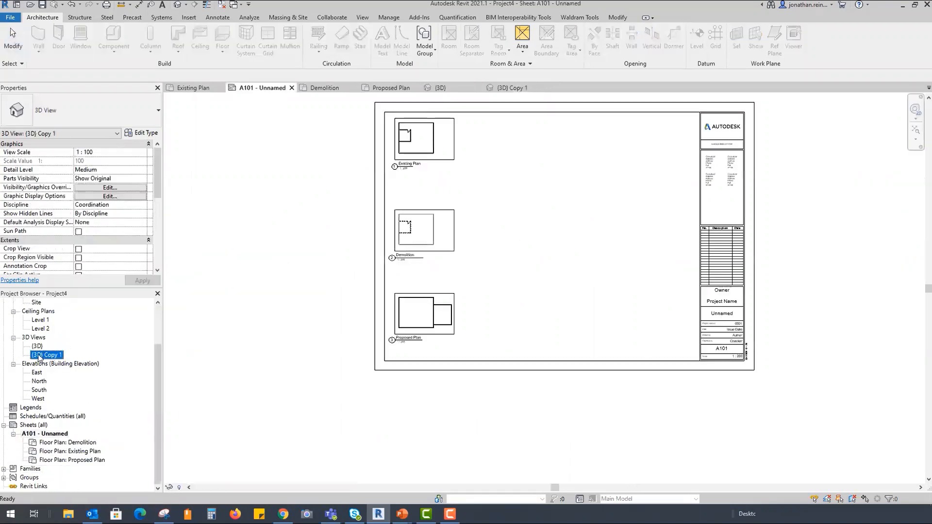
pyautogui.click(605, 184)
pyautogui.scroll(5, 416, 223)
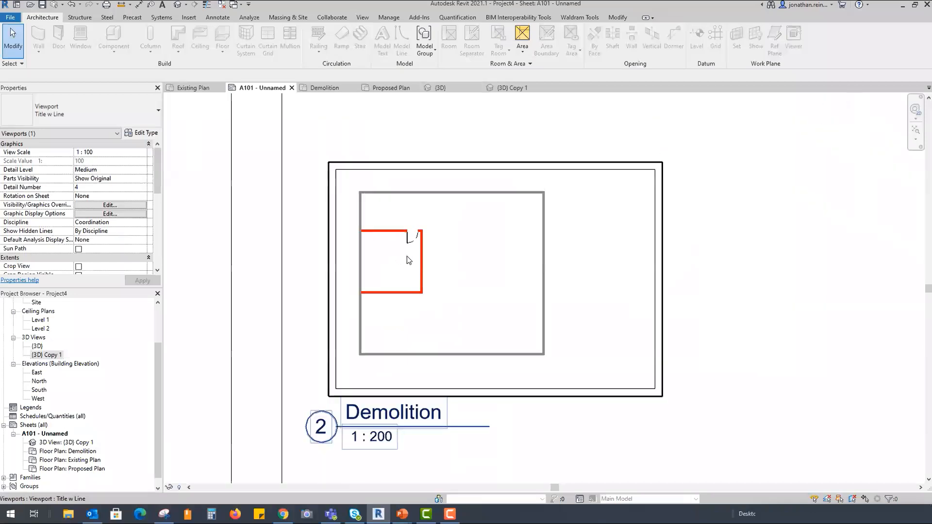
pyautogui.press('Escape')
pyautogui.scroll(3, 388, 259)
pyautogui.scroll(-10, 404, 267)
pyautogui.scroll(-3, 403, 289)
# Step: Set the view scale of the {3D} Copy 1 viewport to 1 : 200
pyautogui.click(516, 224)
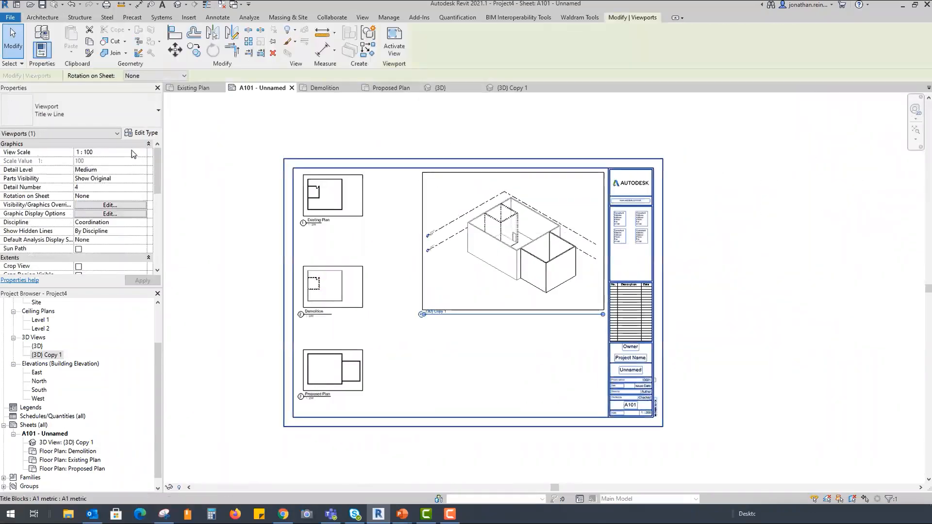
pyautogui.click(147, 154)
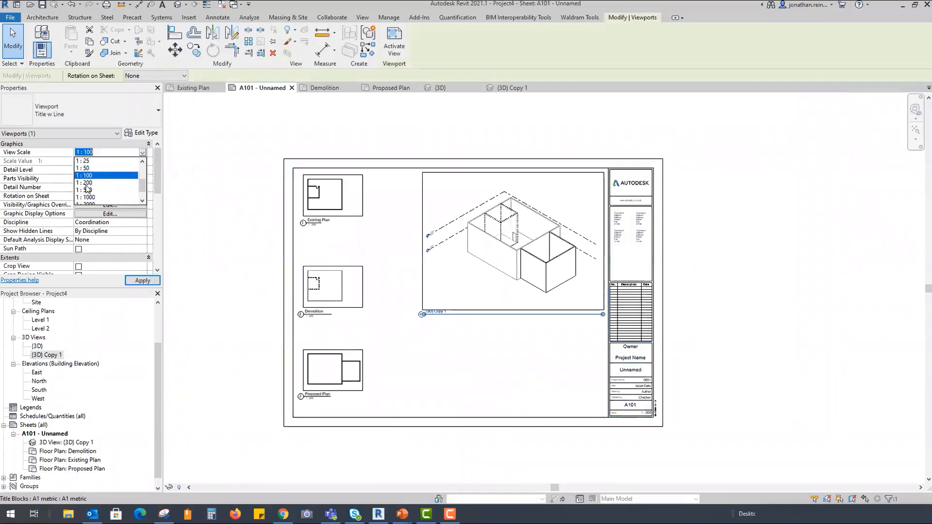
pyautogui.click(88, 195)
pyautogui.click(413, 303)
# Step: Shorten the {3D} Copy 1 viewport's title line and position the title just below the 3D view
pyautogui.moveTo(432, 285); pyautogui.dragTo(469, 219)
pyautogui.click(810, 229)
pyautogui.click(641, 249)
pyautogui.moveTo(642, 254); pyautogui.dragTo(474, 256)
pyautogui.click(520, 318)
pyautogui.click(474, 247)
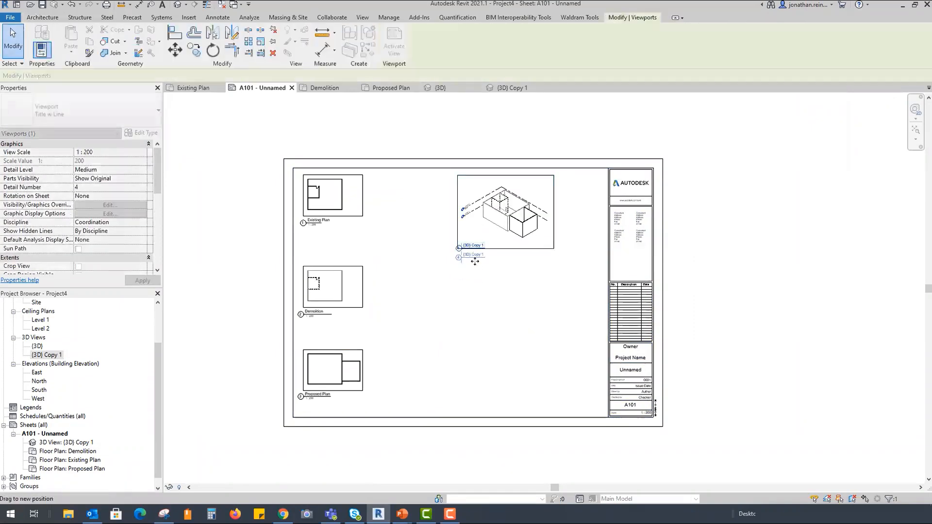
pyautogui.click(510, 293)
# Step: Move the Demolition viewport slightly up the sheet to even out the spacing between the plans
pyautogui.moveTo(495, 298); pyautogui.dragTo(559, 294, button='middle')
pyautogui.click(391, 288)
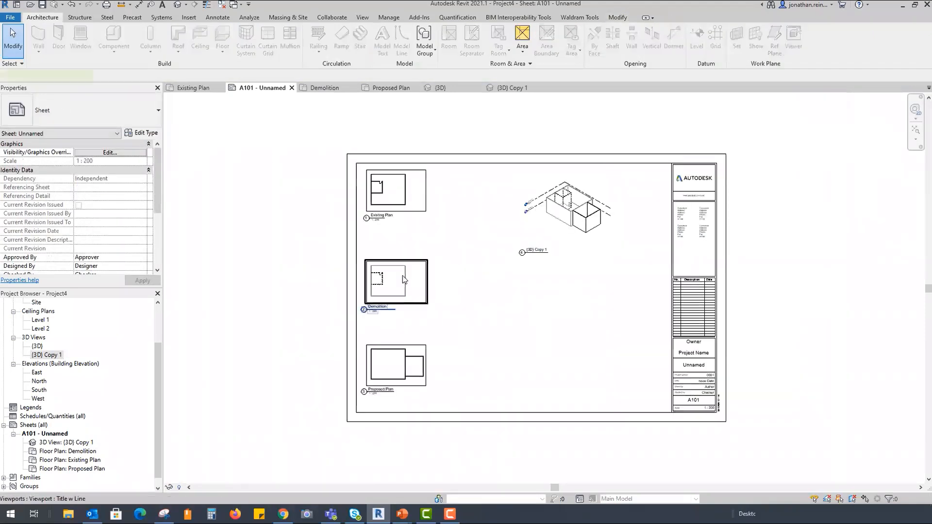
pyautogui.moveTo(391, 289); pyautogui.dragTo(391, 282)
pyautogui.click(557, 295)
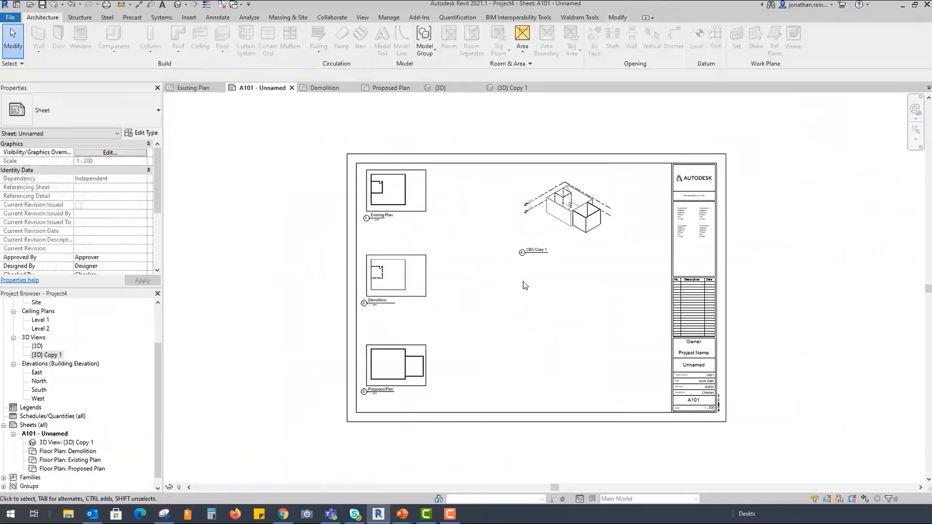
# Step: Examine the Phase Filter options of the Architectural Plan view template for the Existing Plan view without assigning the template
pyautogui.click(410, 200)
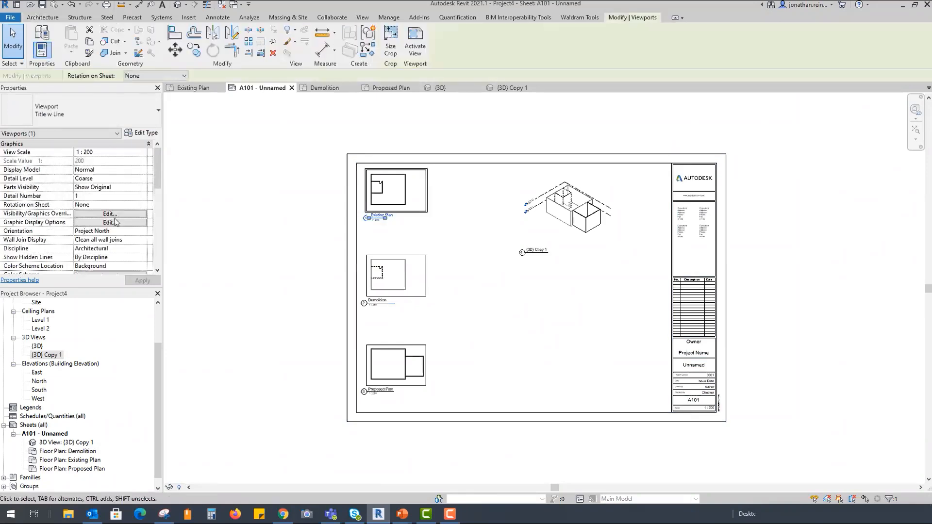
pyautogui.scroll(-5, 115, 223)
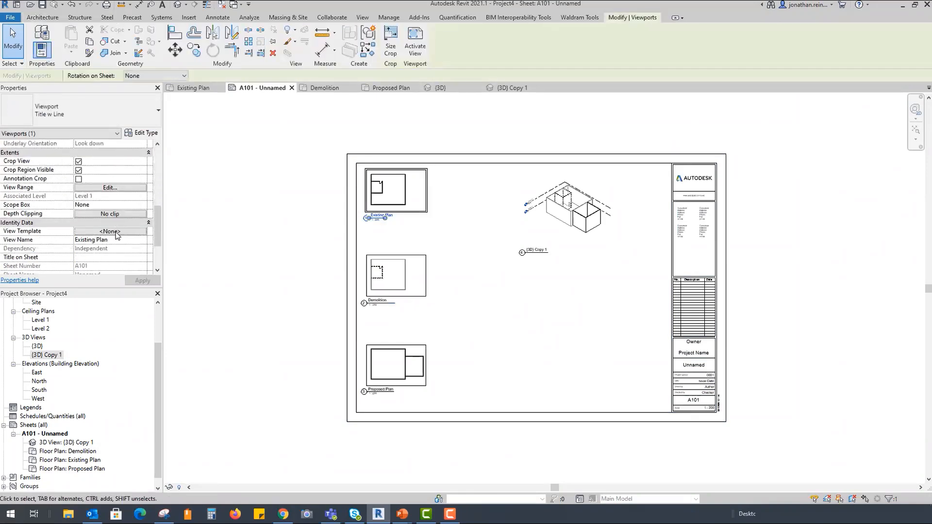
pyautogui.click(116, 231)
pyautogui.click(102, 203)
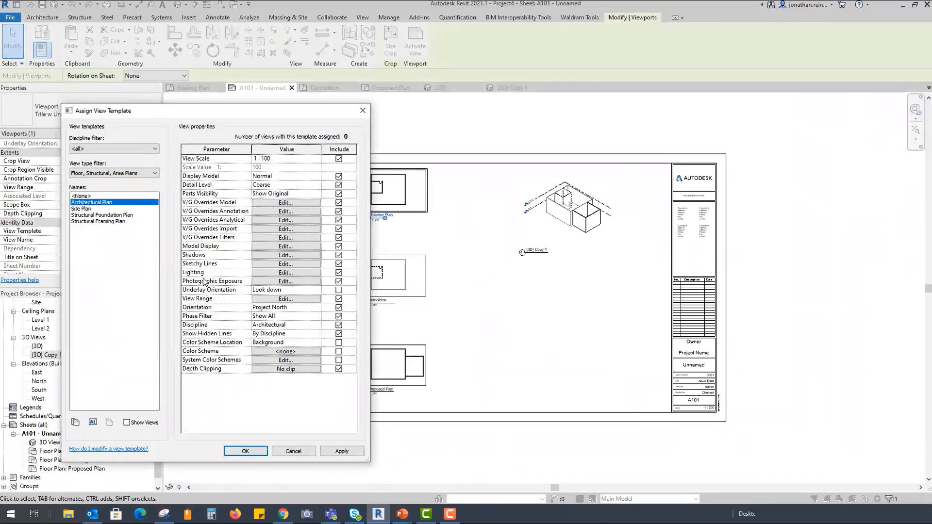
pyautogui.click(320, 318)
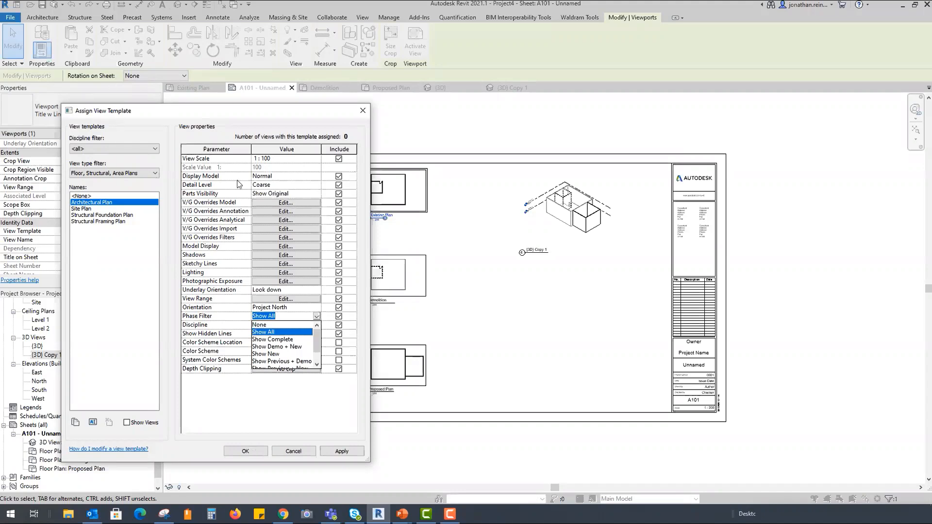
pyautogui.click(556, 308)
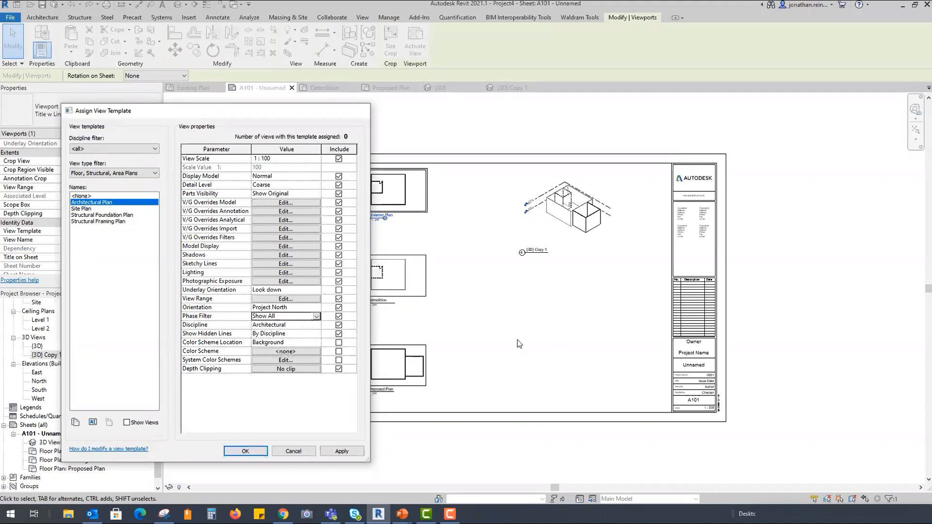
pyautogui.press('Return')
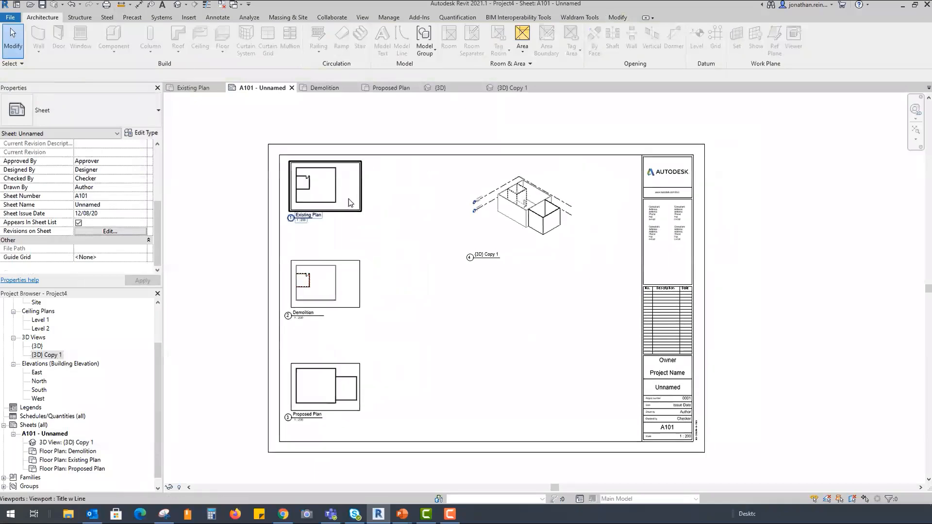
# Step: Hide the crop regions of the Existing Plan, Demolition and Proposed Plan views by activating each viewport on the sheet
pyautogui.doubleClick(349, 212)
pyautogui.click(348, 213)
pyautogui.doubleClick(218, 202)
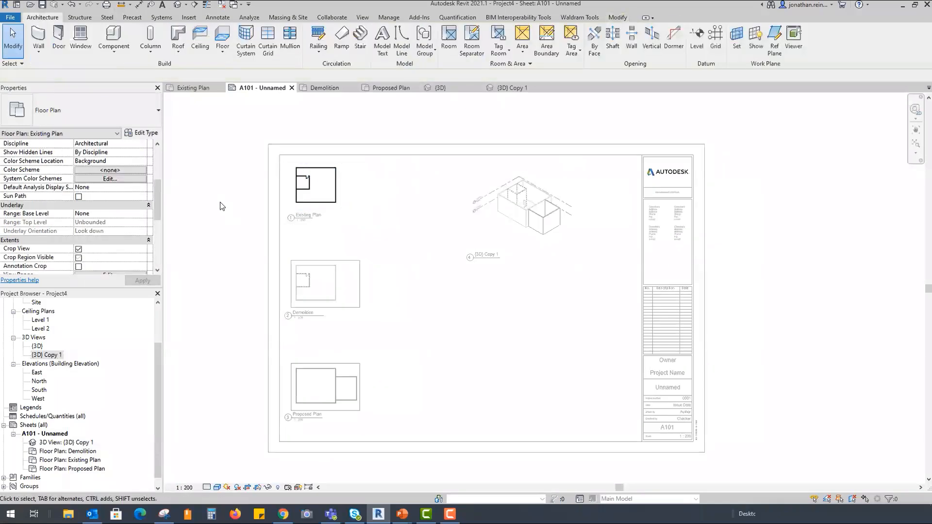
pyautogui.doubleClick(353, 266)
pyautogui.click(353, 266)
pyautogui.doubleClick(233, 242)
pyautogui.doubleClick(319, 391)
pyautogui.click(356, 372)
pyautogui.doubleClick(226, 314)
# Step: Duplicate the {3D} Copy 1 view and duplicate its new copy as another independent 3D view
pyautogui.click(49, 355)
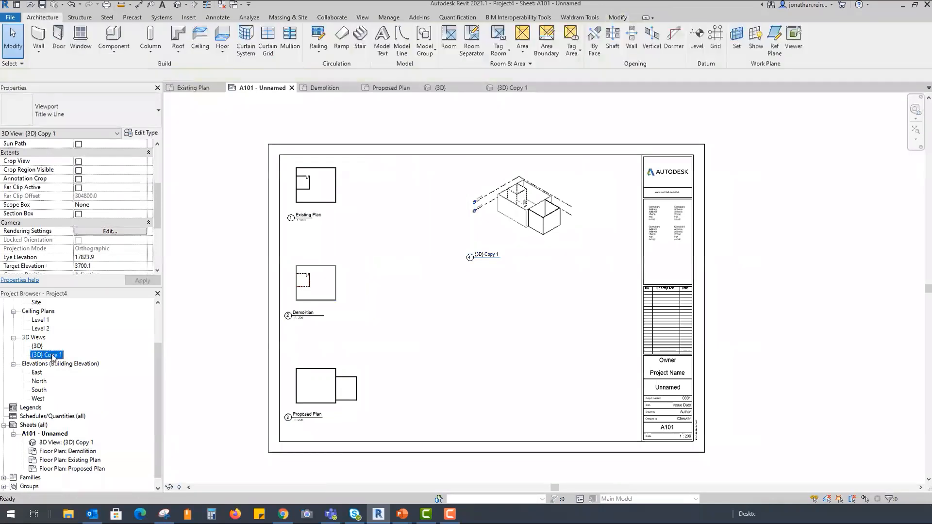
pyautogui.rightClick(52, 359)
pyautogui.moveTo(140, 210)
pyautogui.click(207, 212)
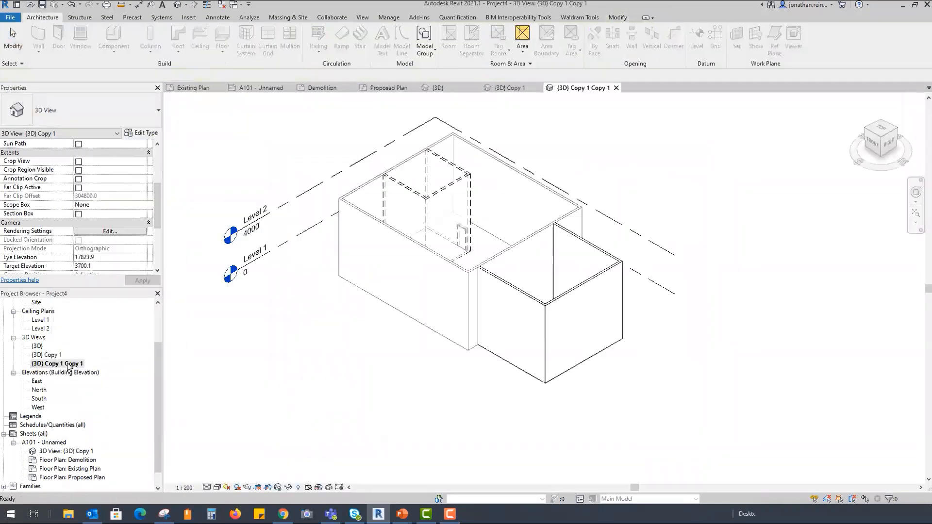
pyautogui.rightClick(56, 363)
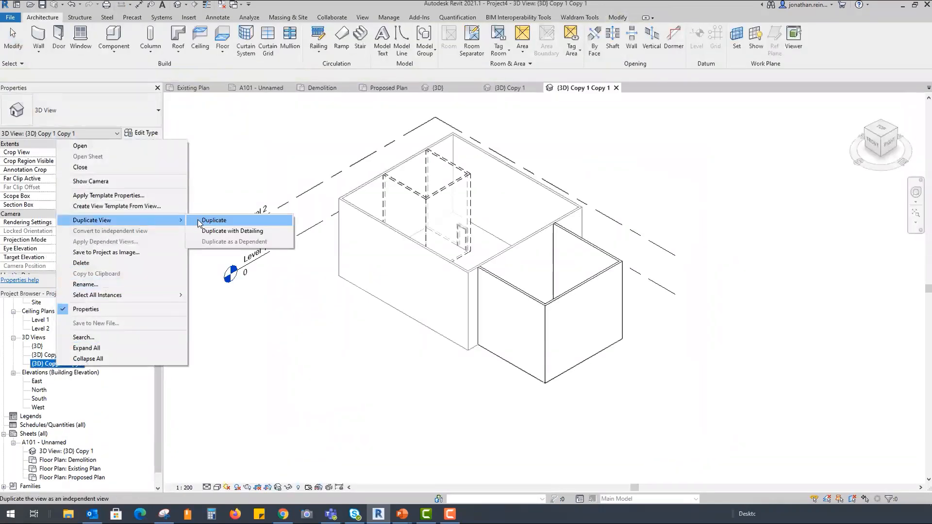
pyautogui.click(209, 221)
# Step: Reopen sheet A101 and place {3D} Copy 1 Copy 1 below the first 3D viewport, aligned with it
pyautogui.click(55, 454)
pyautogui.doubleClick(54, 455)
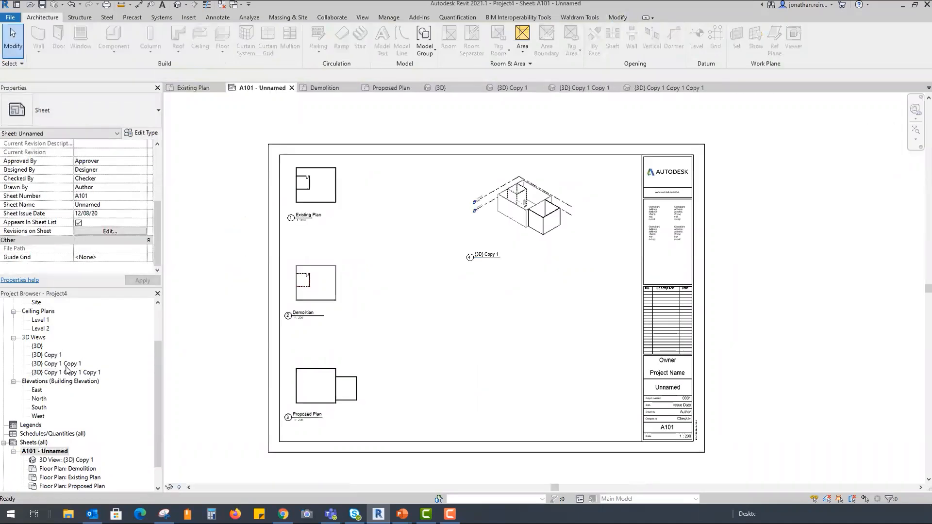
pyautogui.click(45, 364)
pyautogui.moveTo(543, 299); pyautogui.dragTo(524, 316)
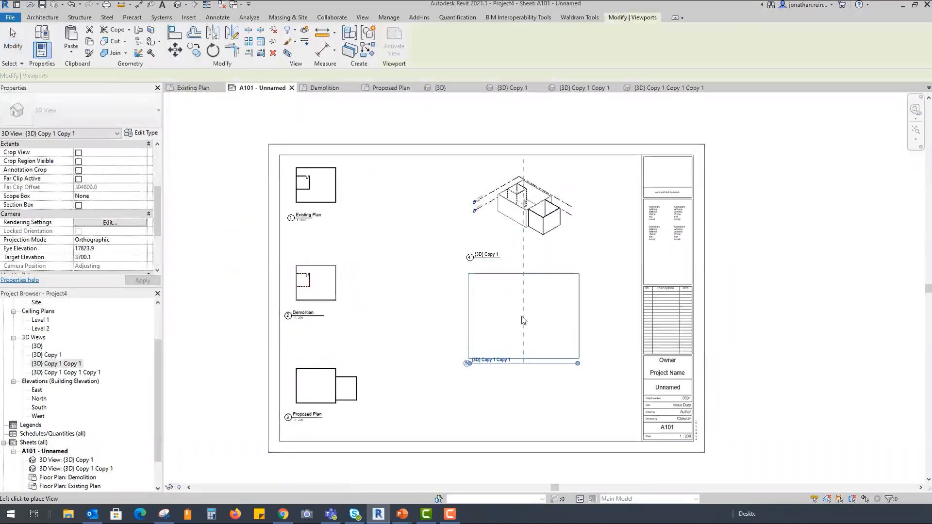
pyautogui.click(521, 313)
# Step: Place the {3D} Copy 1 Copy 1 Copy 1 view on sheet A101 below the second 3D viewport, aligned with it
pyautogui.click(55, 373)
pyautogui.click(65, 373)
pyautogui.click(27, 374)
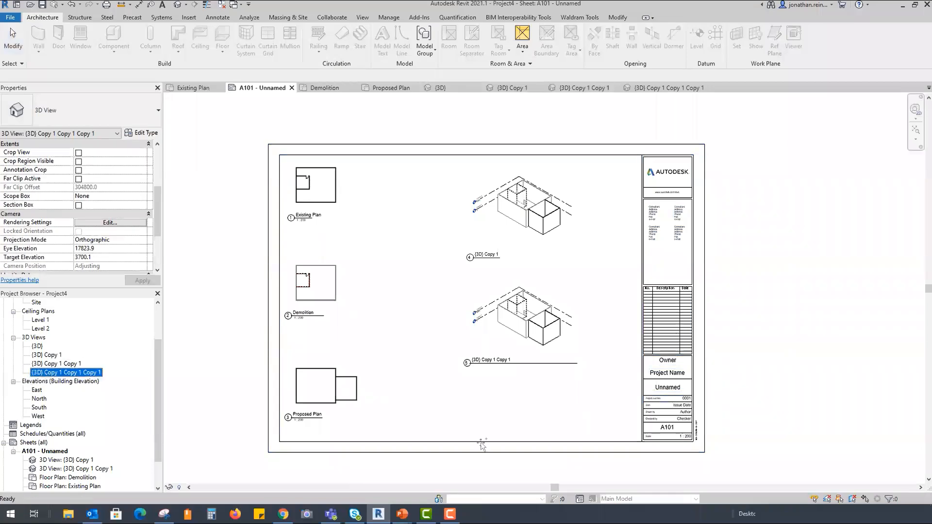
pyautogui.click(526, 433)
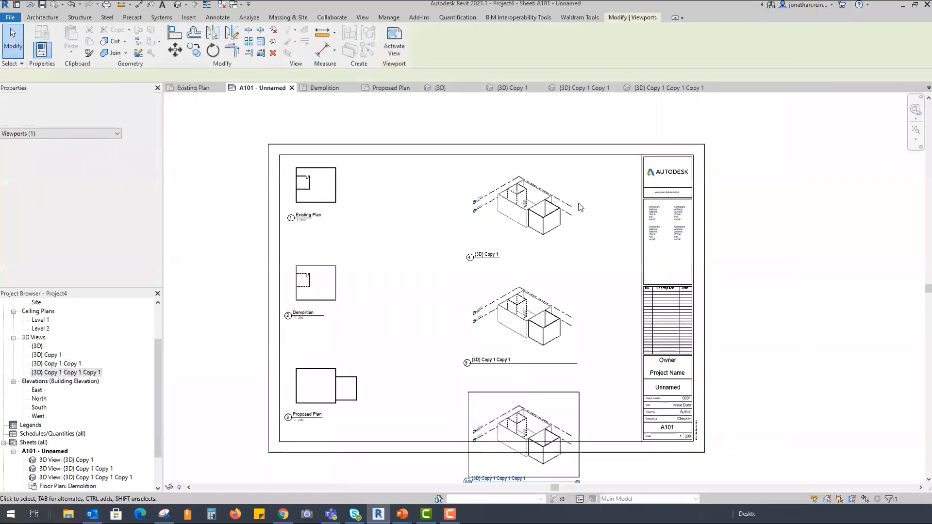
# Step: Move the three 3D viewports closer to the title block and space them vertically so all fit within the sheet border
pyautogui.click(524, 238)
pyautogui.moveTo(524, 225); pyautogui.dragTo(580, 212)
pyautogui.click(801, 237)
pyautogui.moveTo(515, 322); pyautogui.dragTo(571, 309)
pyautogui.moveTo(520, 432); pyautogui.dragTo(574, 390)
pyautogui.click(887, 348)
pyautogui.click(595, 313)
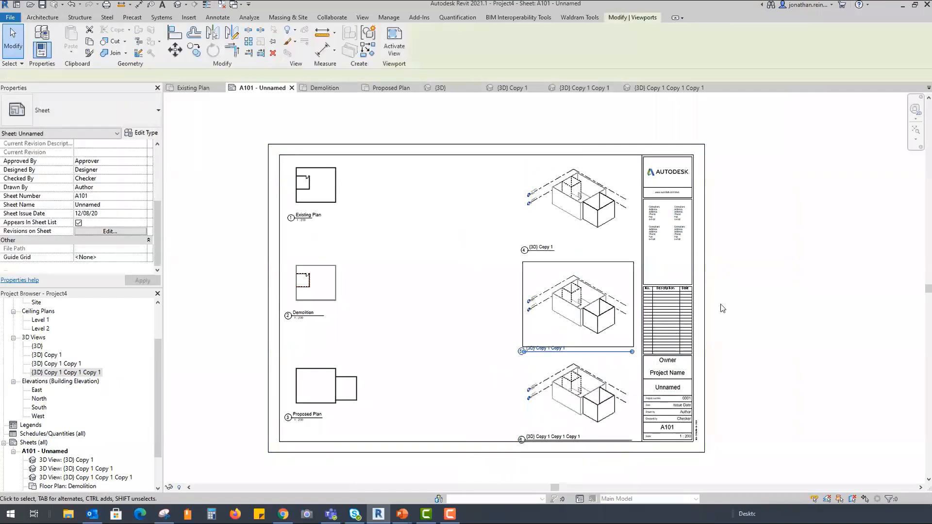
pyautogui.press('Up')
pyautogui.press('Up')
pyautogui.press('Up')
pyautogui.click(547, 396)
pyautogui.click(823, 333)
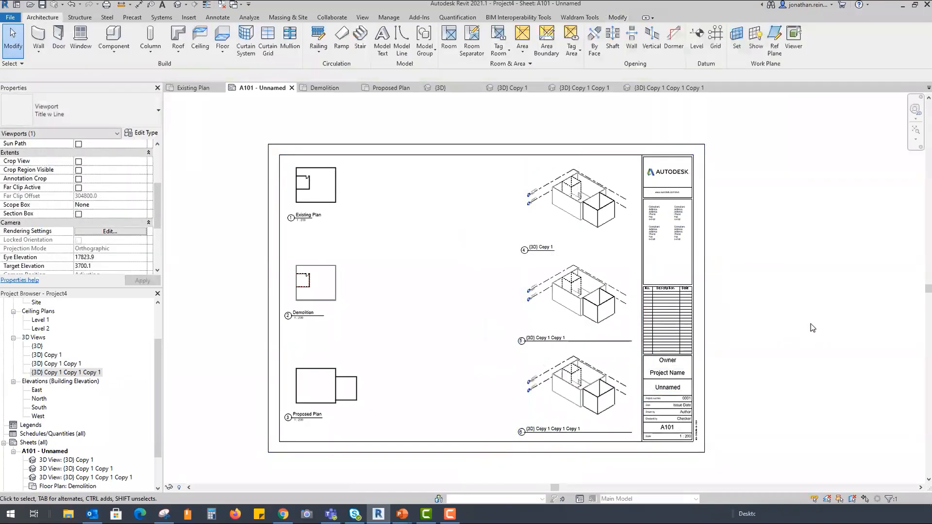
# Step: Set the phase of the {3D} Copy 1 viewport to Existing
pyautogui.click(572, 195)
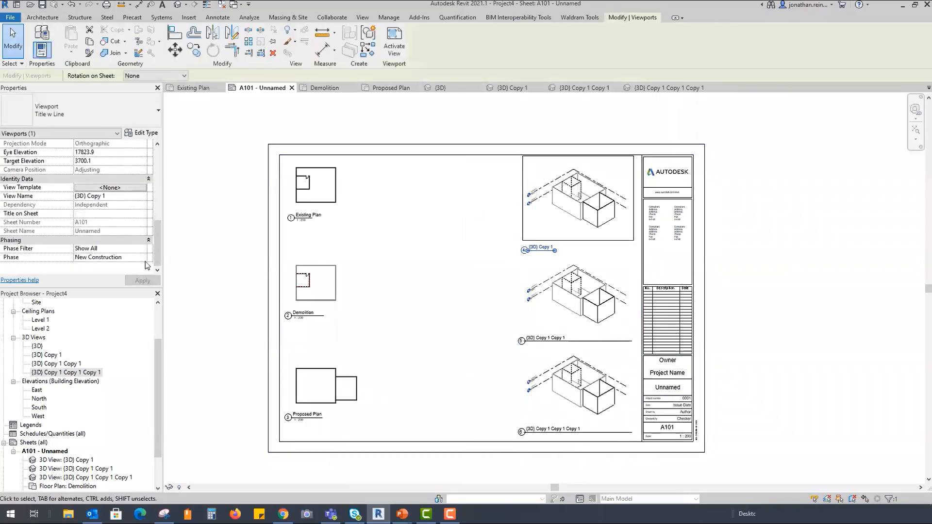
pyautogui.click(131, 257)
pyautogui.click(124, 266)
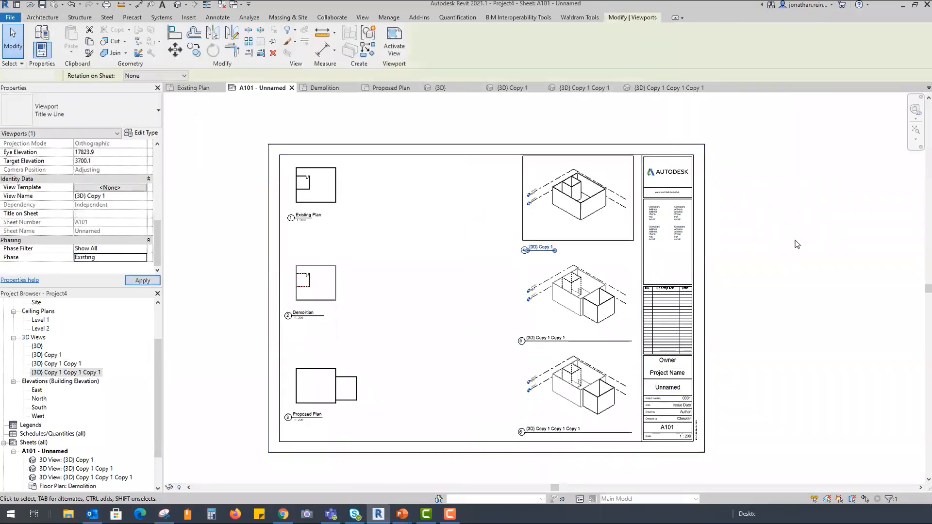
pyautogui.press('Escape')
# Step: Activate the {3D} Copy 1 Copy 1 viewport and set its phase filter to Show Previous + Demo
pyautogui.doubleClick(579, 293)
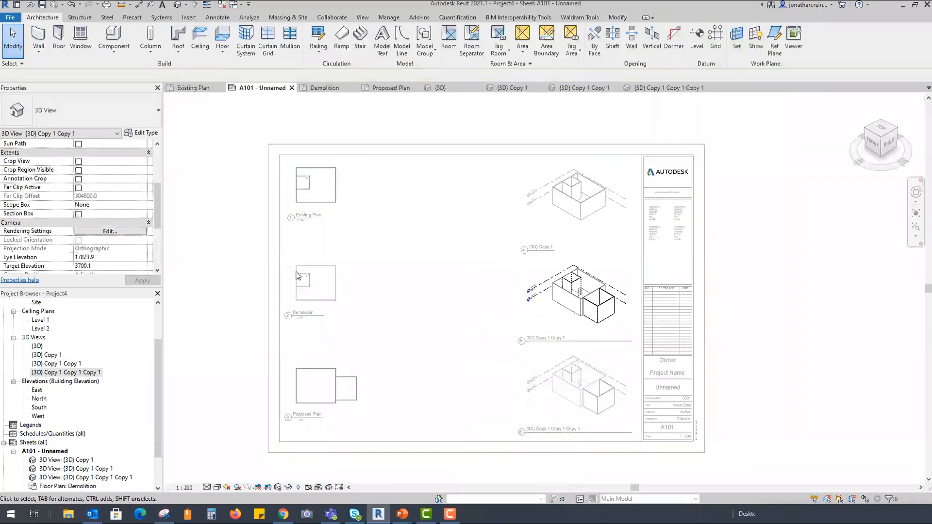
pyautogui.scroll(-4, 125, 246)
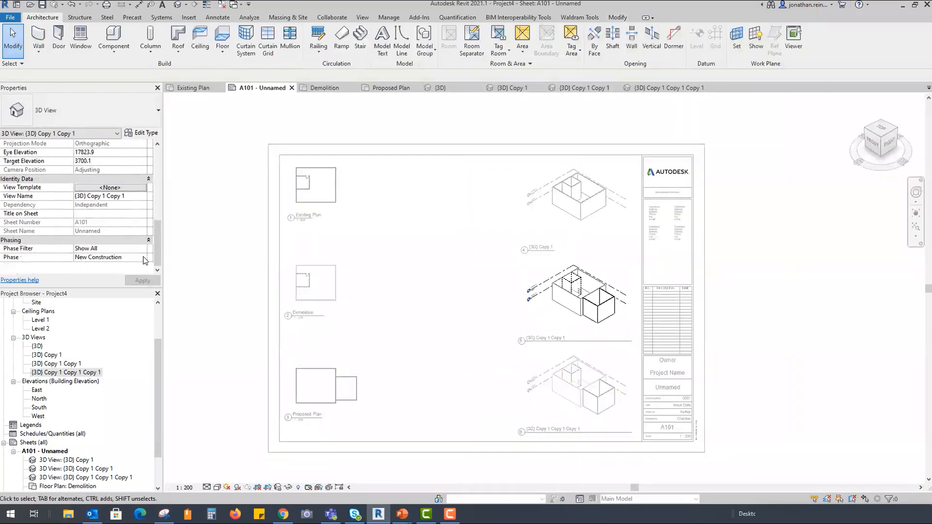
pyautogui.click(143, 257)
pyautogui.click(143, 248)
pyautogui.click(143, 248)
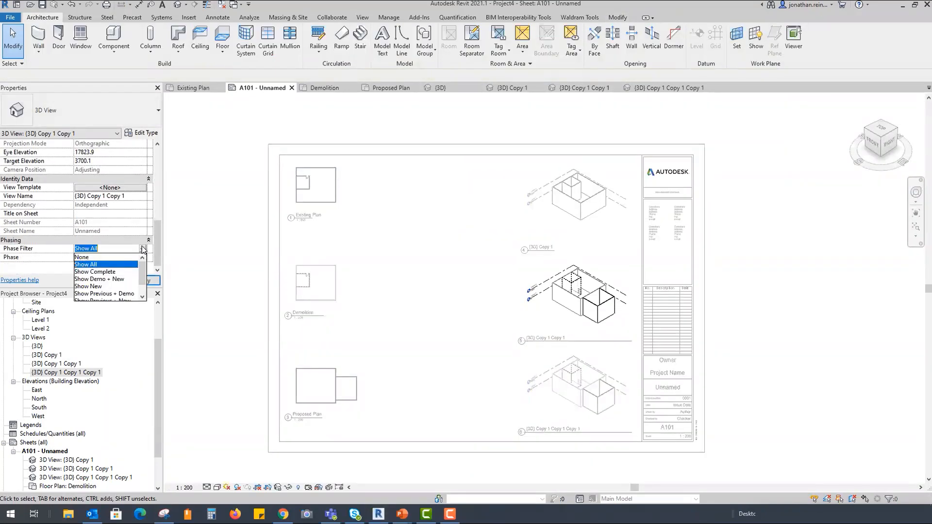
pyautogui.click(119, 293)
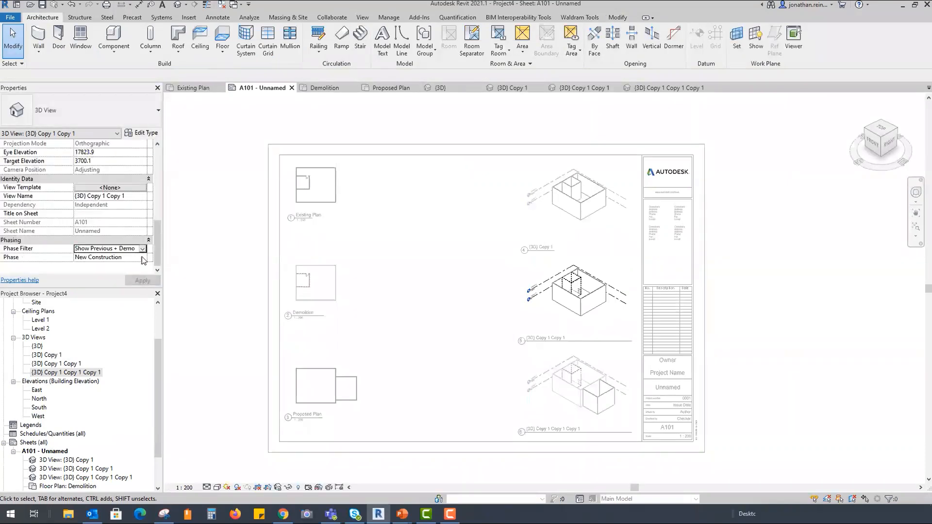
# Step: Try the Existing phase on the {3D} Copy 1 Copy 1 view and return its phase to New Construction
pyautogui.click(143, 257)
pyautogui.click(107, 266)
pyautogui.click(143, 281)
pyautogui.click(143, 257)
pyautogui.click(107, 275)
pyautogui.click(142, 281)
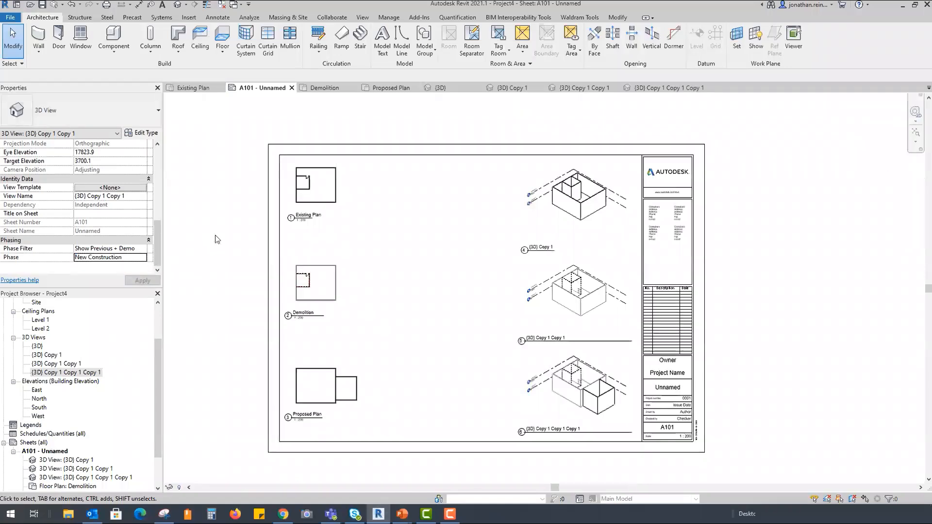
# Step: Apply a shaded visual style to the {3D} Copy 1 Copy 1 and {3D} Copy 1 views through their sheet viewports
pyautogui.click(216, 236)
pyautogui.doubleClick(577, 296)
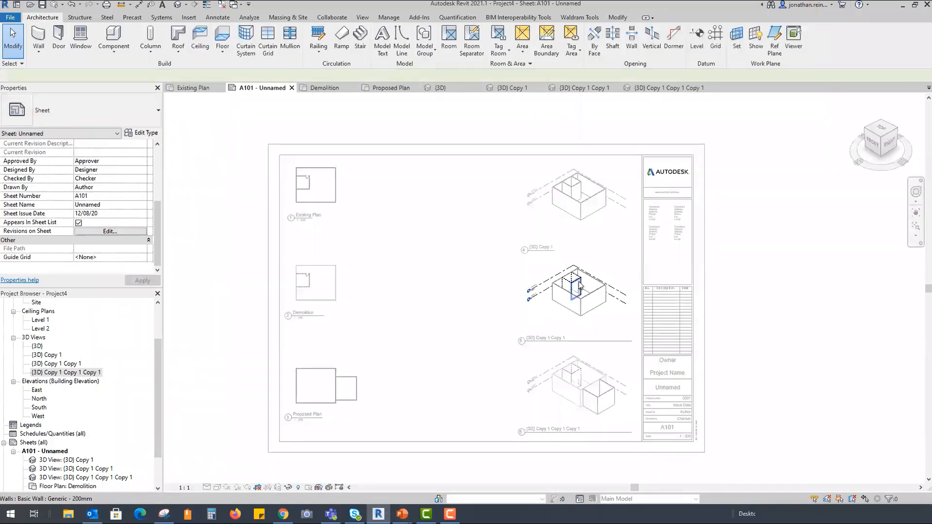
pyautogui.doubleClick(798, 297)
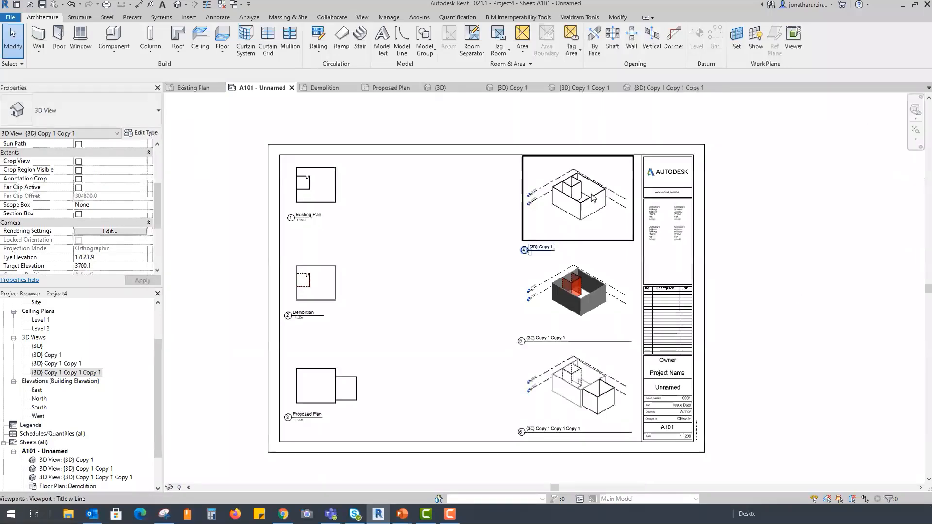
pyautogui.doubleClick(583, 195)
pyautogui.doubleClick(803, 307)
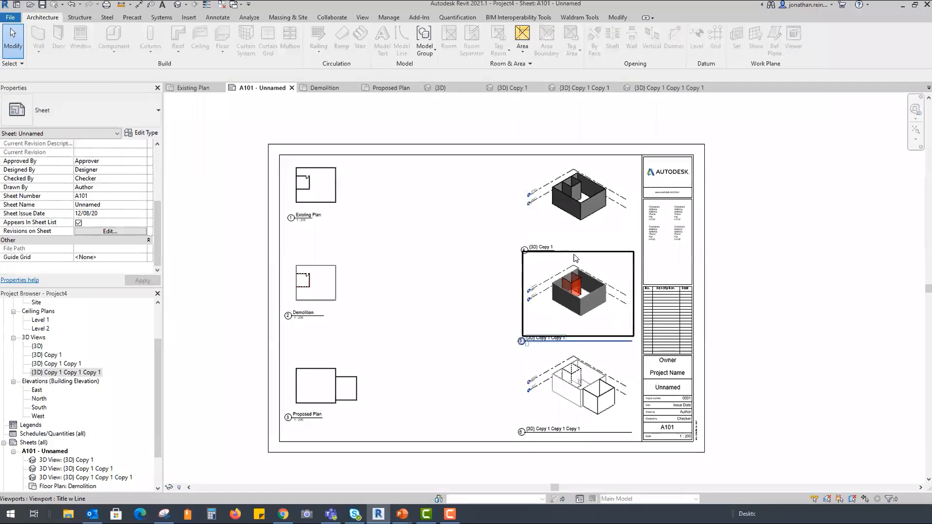
# Step: Shorten the title lines of the second and third 3D viewports to match their view names
pyautogui.click(603, 317)
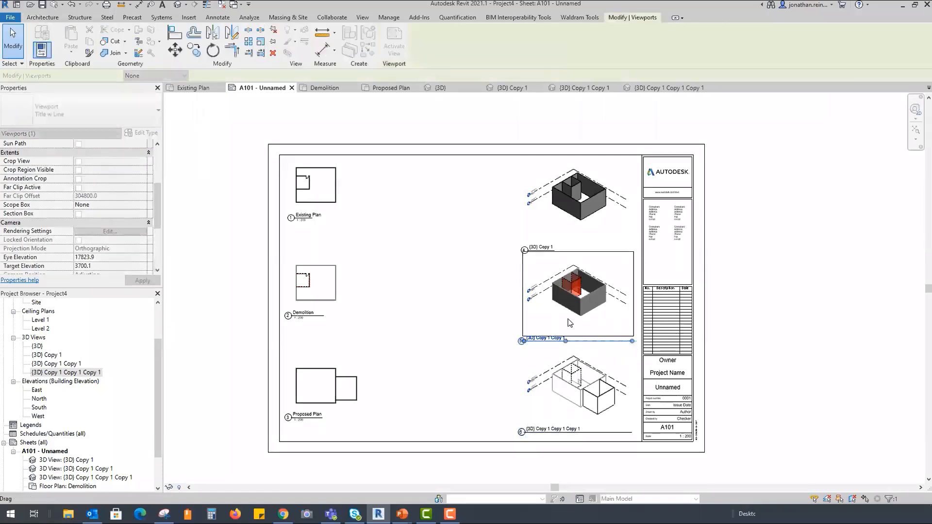
pyautogui.click(605, 383)
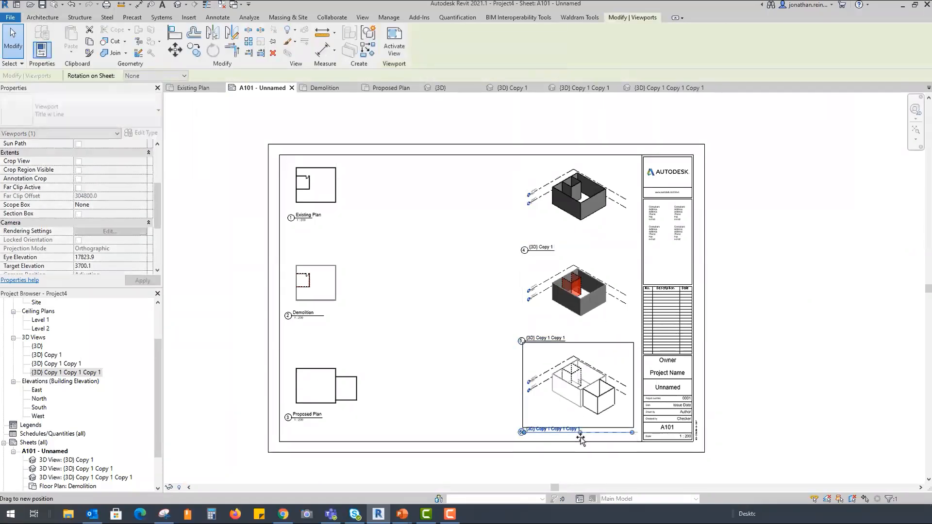
pyautogui.click(754, 373)
pyautogui.click(597, 380)
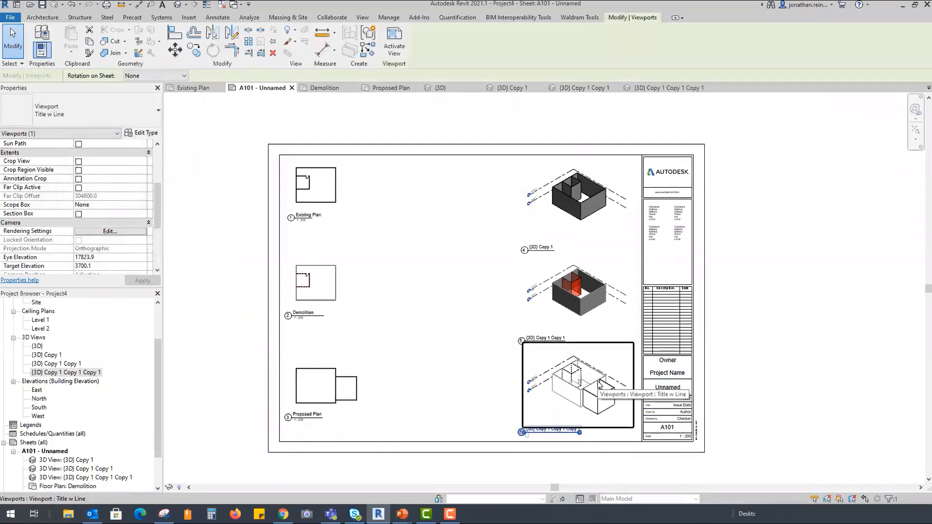
# Step: Move the Existing Plan, Demolition and Proposed Plan viewports together horizontally towards the 3D viewports
pyautogui.click(338, 173)
pyautogui.keyDown('ctrl'); pyautogui.click(324, 273); pyautogui.keyUp('ctrl')
pyautogui.keyDown('ctrl'); pyautogui.click(323, 388); pyautogui.keyUp('ctrl')
pyautogui.moveTo(296, 362); pyautogui.dragTo(330, 363)
pyautogui.click(470, 296)
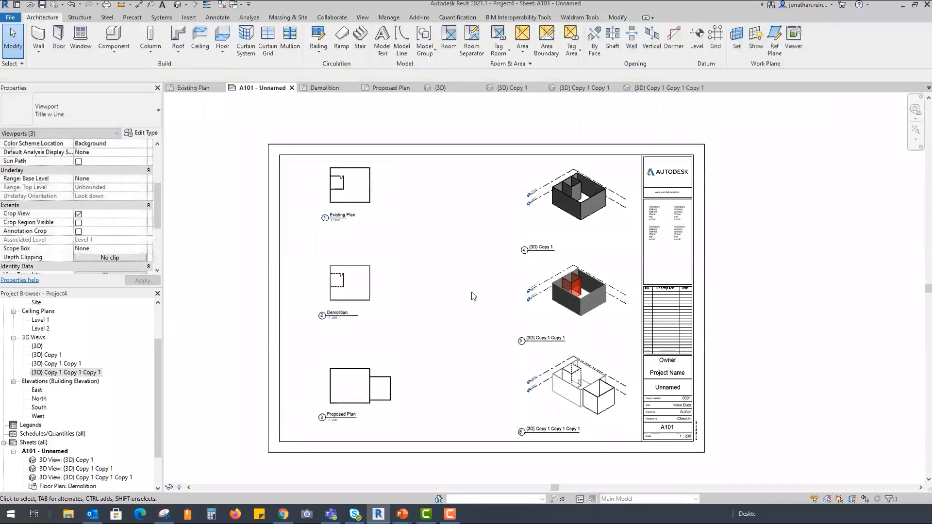
# Step: Set the {3D} Copy 1 Copy 1 Copy 1 view's phase filter to Show Complete and give it a shaded visual style
pyautogui.moveTo(463, 314); pyautogui.dragTo(447, 292, button='middle')
pyautogui.scroll(1, 568, 350)
pyautogui.click(568, 352)
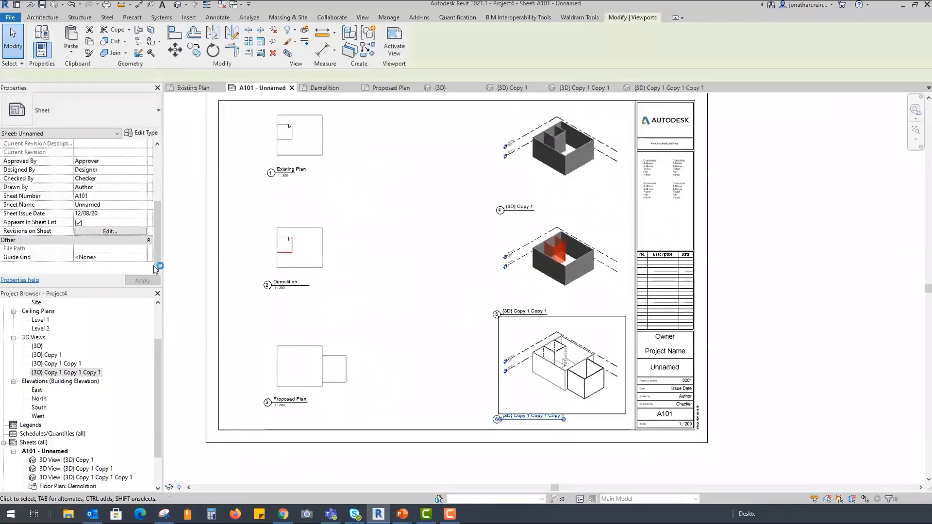
pyautogui.scroll(-3, 136, 244)
pyautogui.scroll(-2, 143, 253)
pyautogui.click(148, 249)
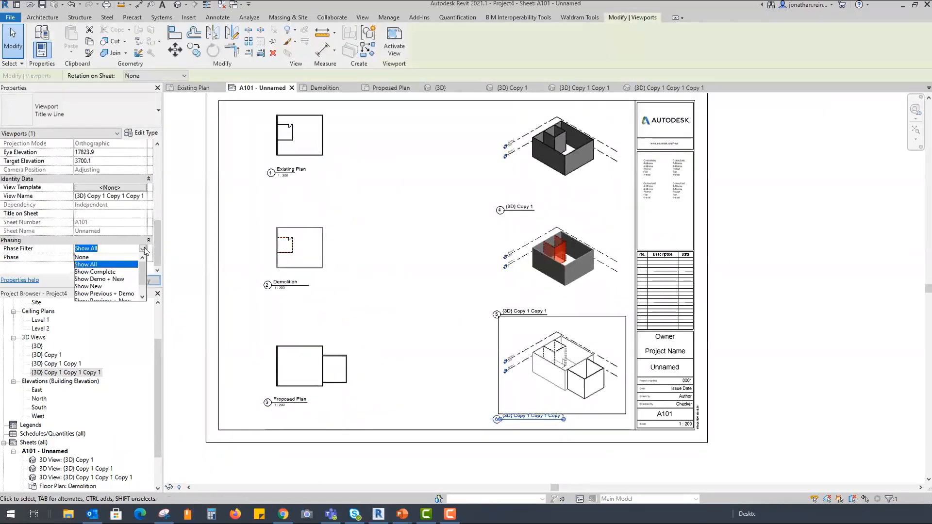
pyautogui.click(117, 267)
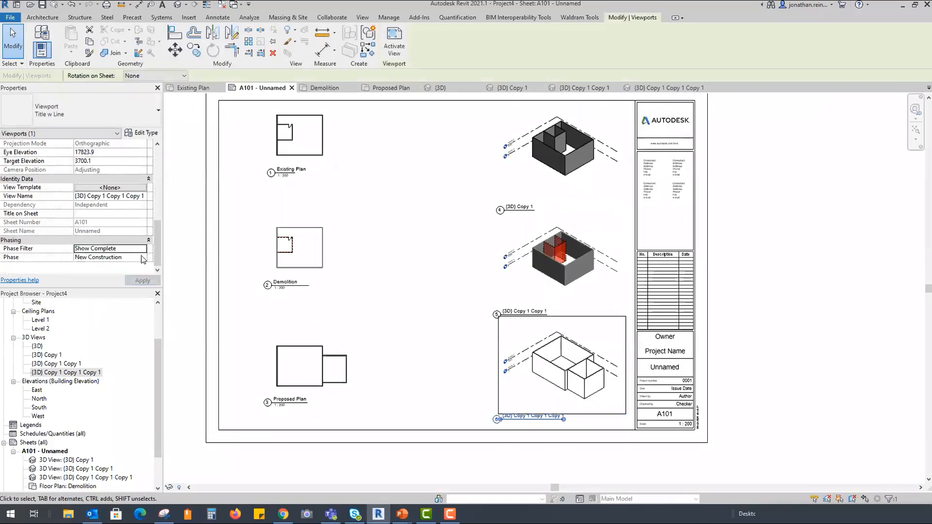
pyautogui.doubleClick(532, 369)
pyautogui.doubleClick(831, 287)
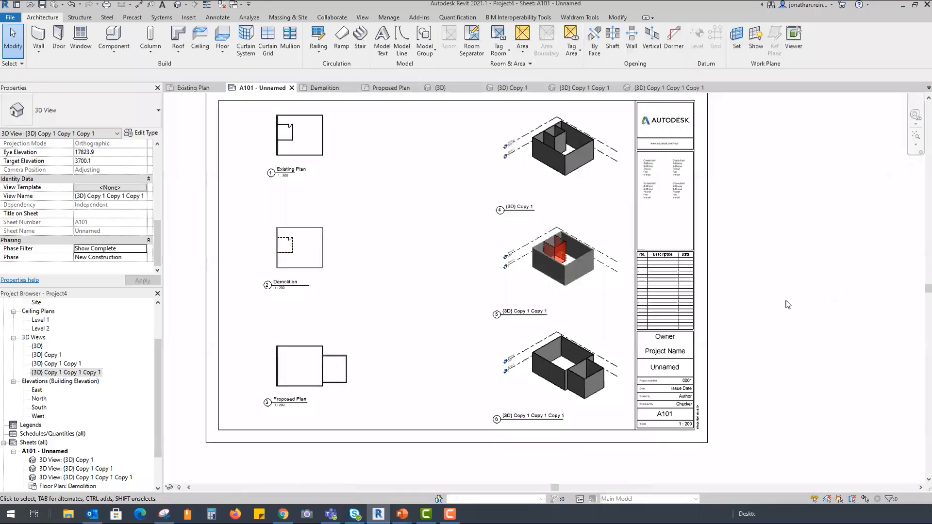
# Step: Change the viewport type of all three 3D viewports to No Title
pyautogui.click(596, 157)
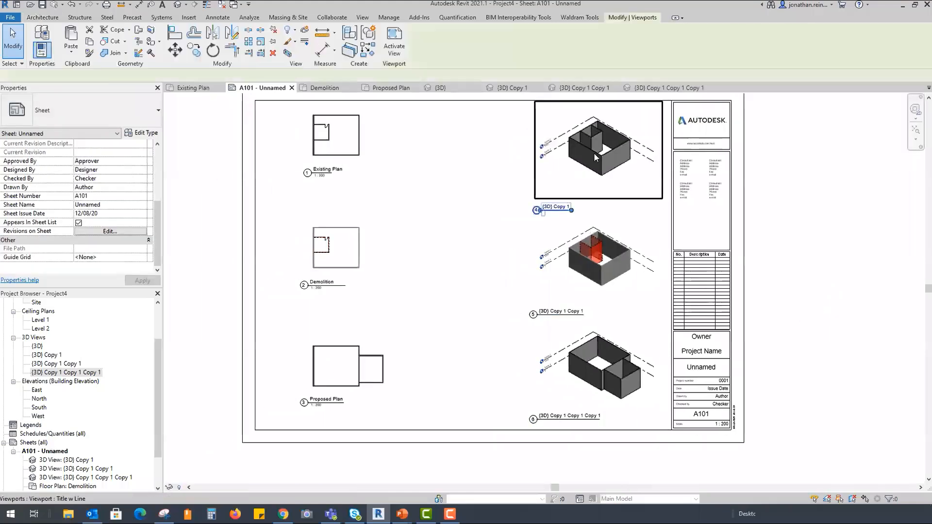
pyautogui.click(68, 111)
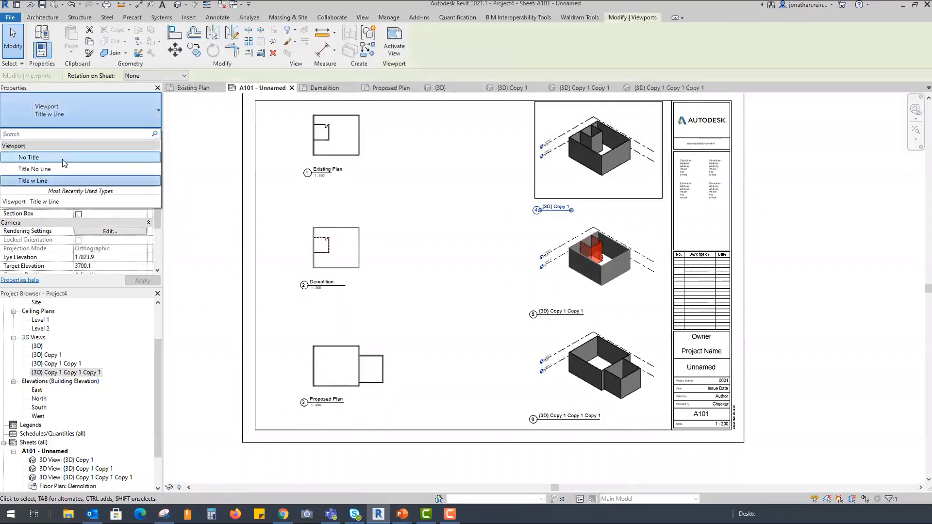
pyautogui.click(63, 161)
pyautogui.click(596, 256)
pyautogui.keyDown('ctrl'); pyautogui.click(581, 346); pyautogui.keyUp('ctrl')
pyautogui.click(97, 112)
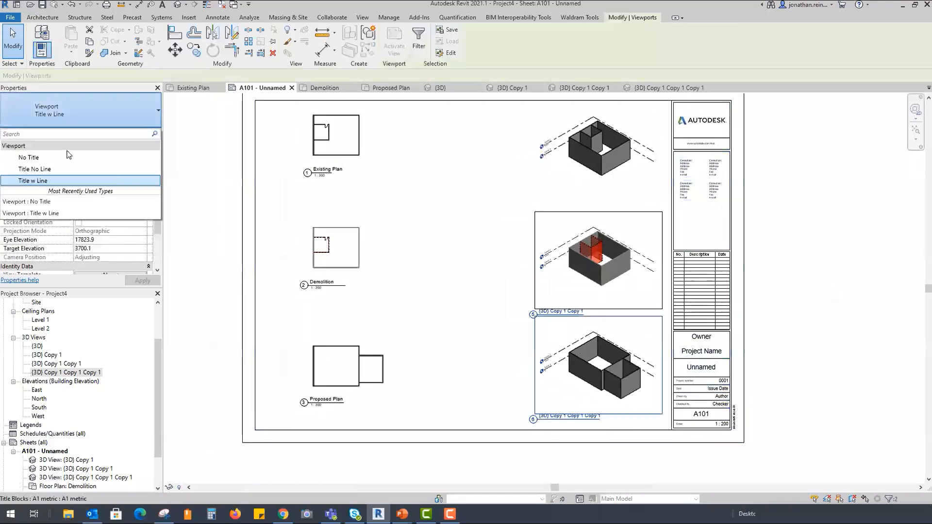
pyautogui.click(64, 157)
pyautogui.press('Escape')
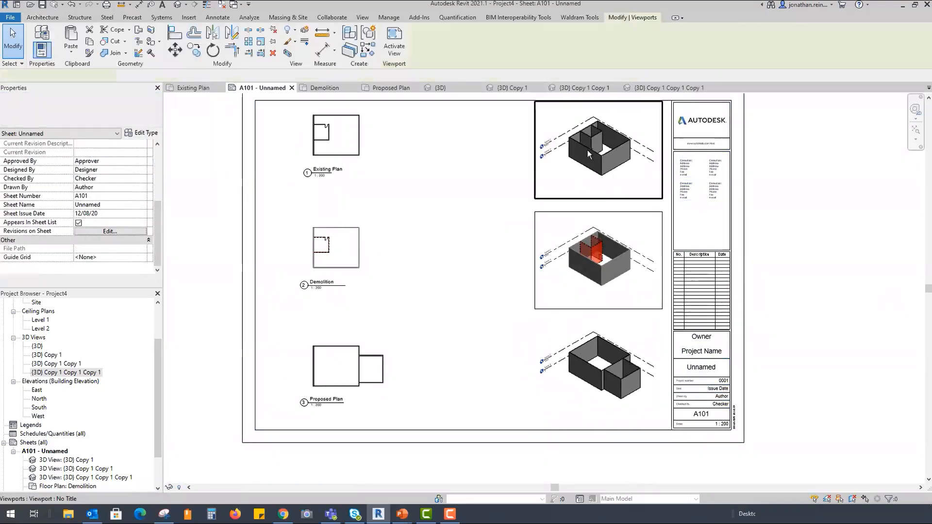
# Step: Move the three 3D viewports together so they sit directly beside their matching plans
pyautogui.click(588, 154)
pyautogui.keyDown('ctrl'); pyautogui.click(590, 258); pyautogui.keyUp('ctrl')
pyautogui.keyDown('ctrl'); pyautogui.click(590, 353); pyautogui.keyUp('ctrl')
pyautogui.moveTo(607, 349); pyautogui.dragTo(515, 350)
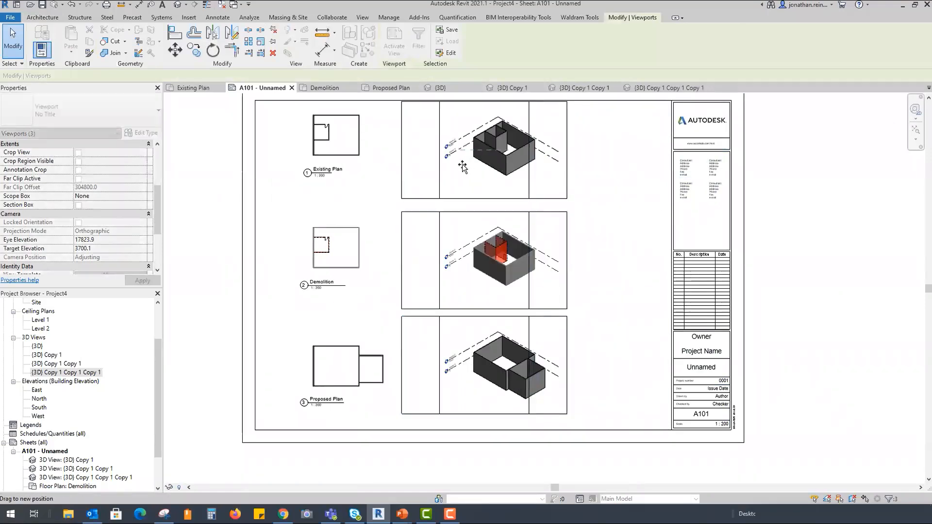
pyautogui.click(645, 260)
# Step: Activate the Proposed Plan viewport and place two M_Single-Flush 0915 x 2134mm doors in the wall between the main building and the extension
pyautogui.scroll(3, 378, 106)
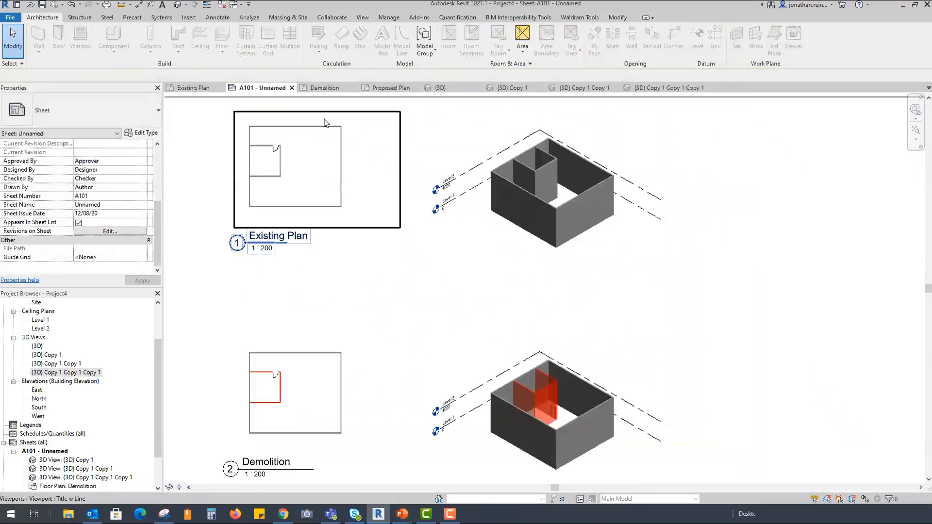
pyautogui.scroll(1, 324, 122)
pyautogui.scroll(-5, 396, 132)
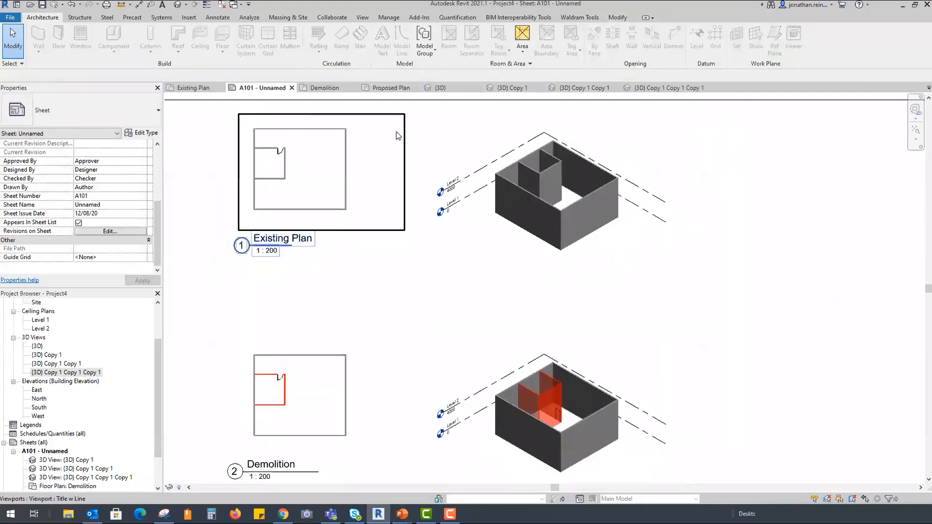
pyautogui.scroll(3, 339, 398)
pyautogui.doubleClick(334, 402)
pyautogui.scroll(4, 409, 323)
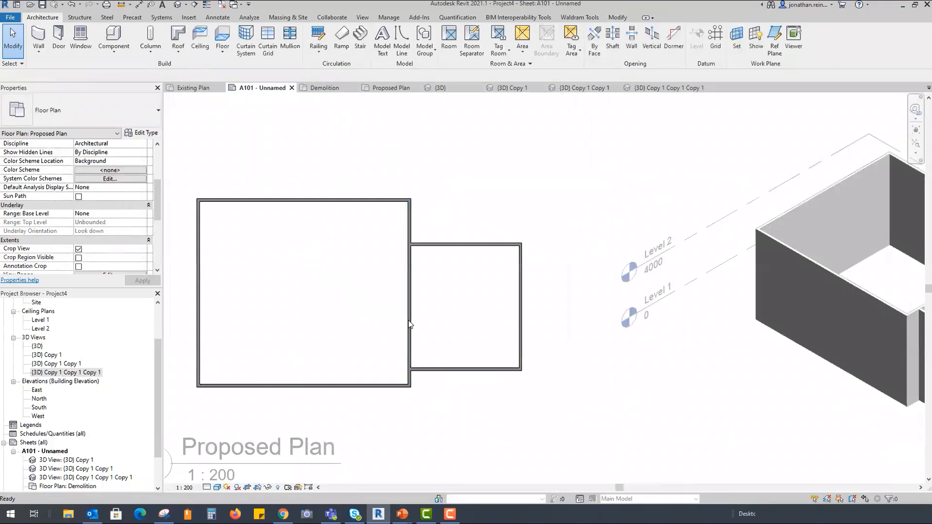
pyautogui.press('d')
pyautogui.press('r')
pyautogui.scroll(2, 412, 265)
pyautogui.click(412, 264)
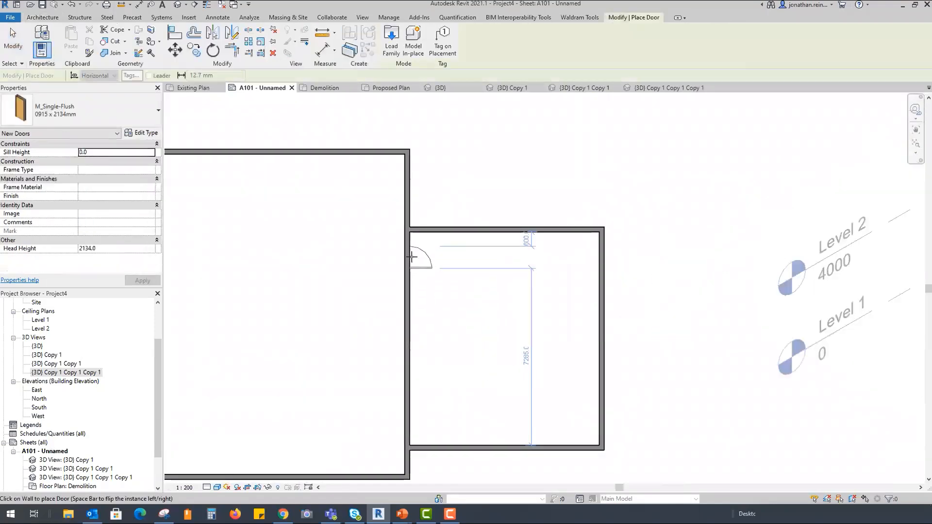
pyautogui.scroll(-2, 482, 262)
pyautogui.click(438, 359)
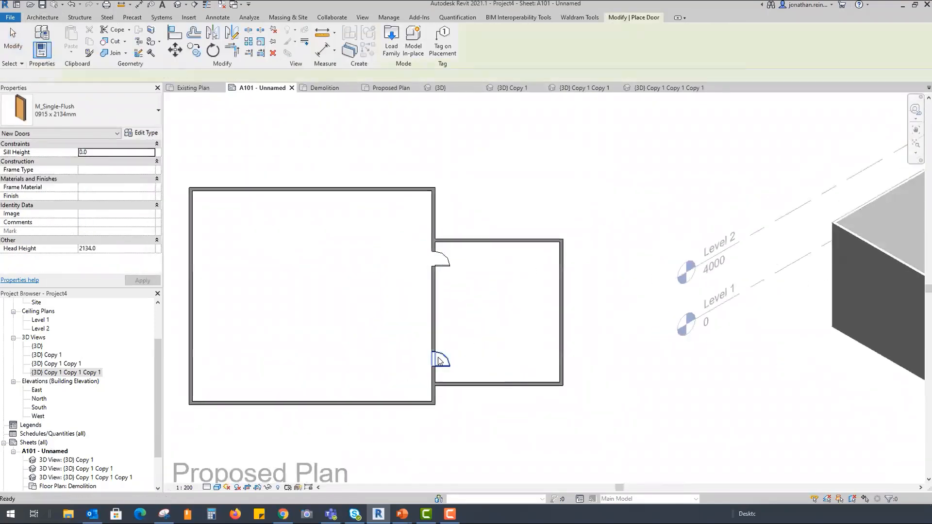
pyautogui.press('Escape')
pyautogui.press('Escape')
# Step: Review the available types for the two new doors and check how the doors appear in the sheet's phased views
pyautogui.click(106, 113)
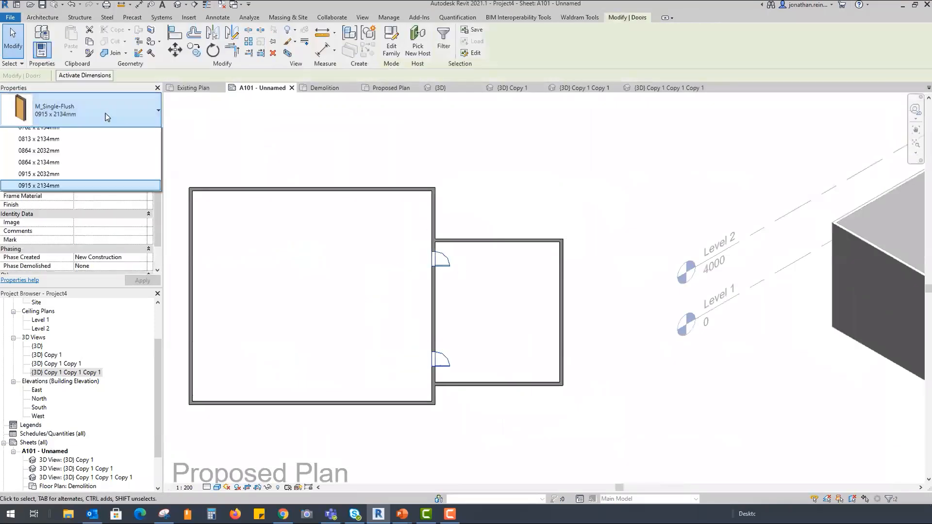
pyautogui.click(486, 204)
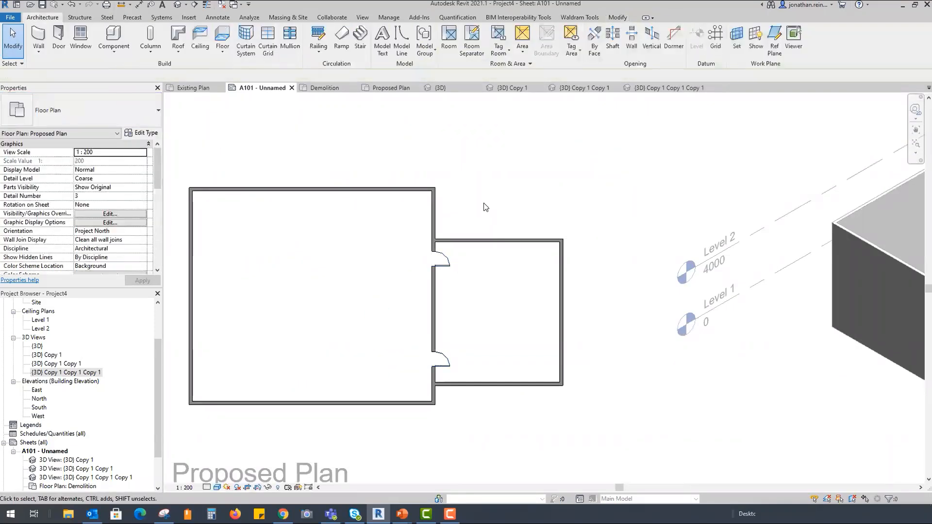
pyautogui.scroll(-3, 538, 291)
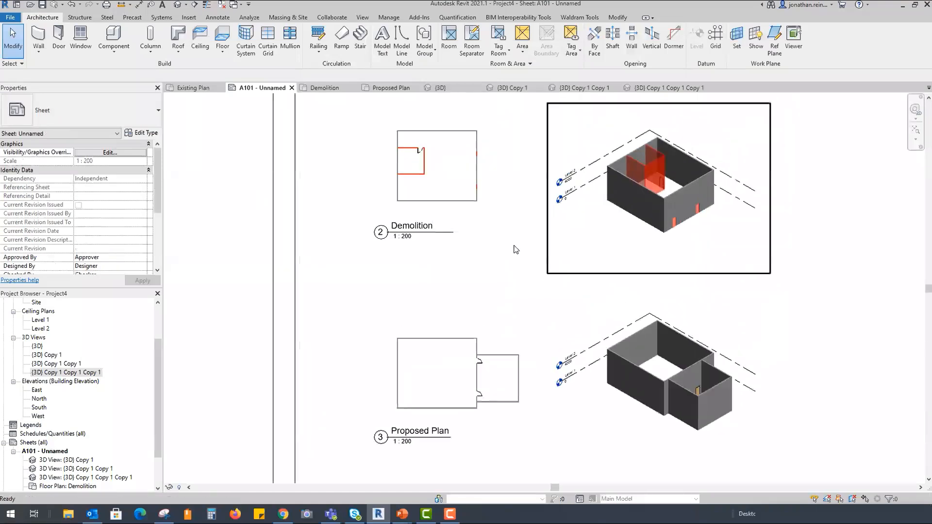
# Step: Activate the Demolition plan viewport and examine the properties of the upper demolished wall piece at the new door opening
pyautogui.scroll(5, 477, 156)
pyautogui.scroll(3, 476, 155)
pyautogui.doubleClick(491, 168)
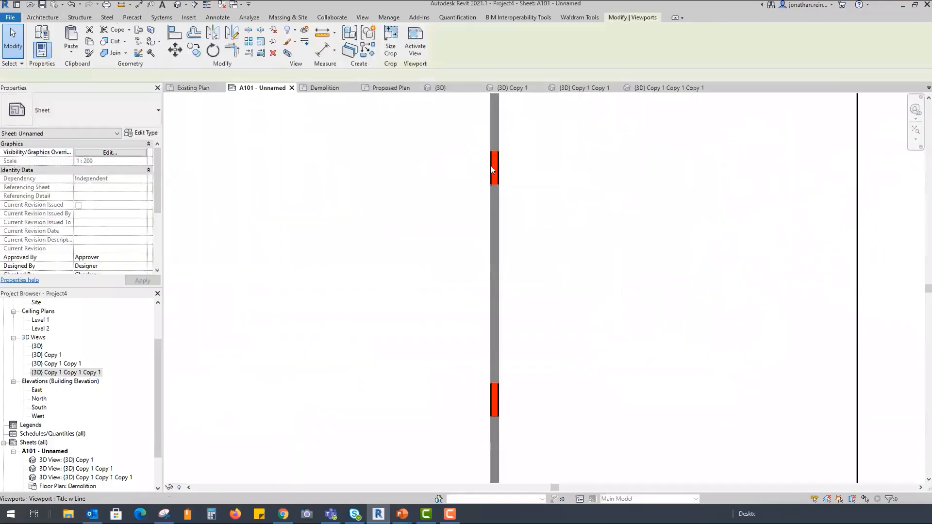
pyautogui.click(497, 173)
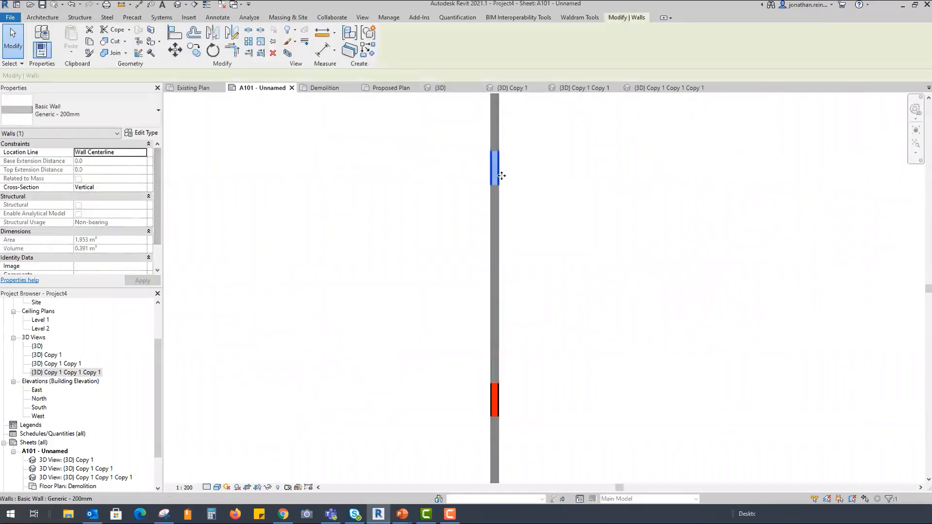
pyautogui.scroll(-1, 138, 206)
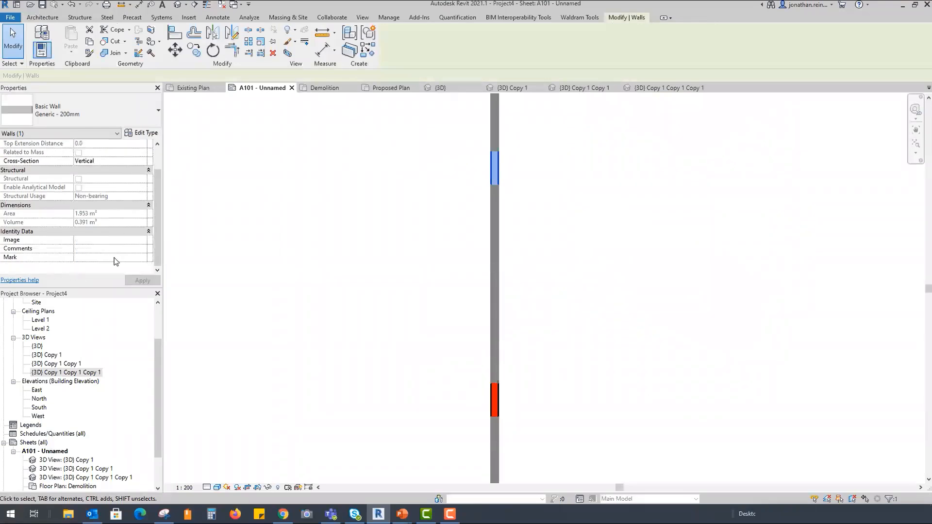
pyautogui.scroll(-5, 553, 316)
pyautogui.moveTo(566, 333); pyautogui.dragTo(487, 328, button='middle')
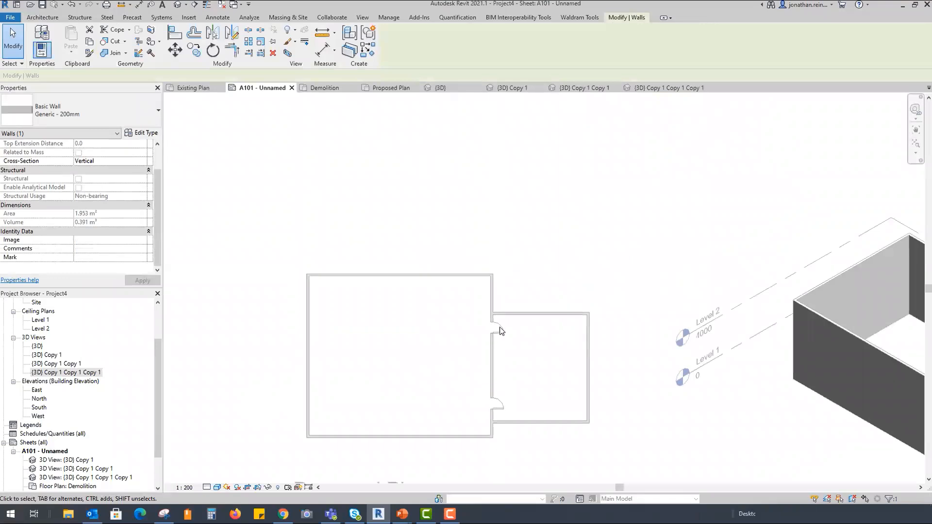
pyautogui.scroll(-4, 493, 328)
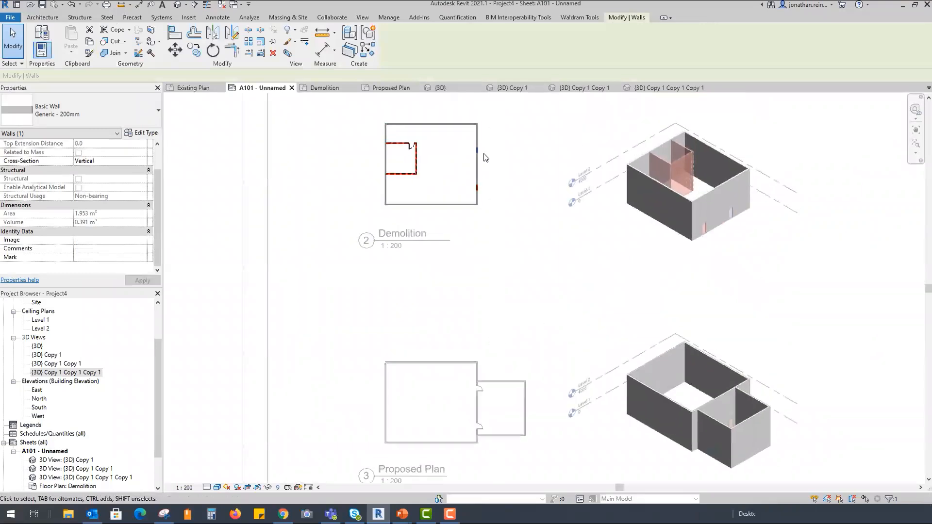
# Step: Check the wall types available for the selected demolished wall piece and clear the selection
pyautogui.scroll(6, 490, 153)
pyautogui.scroll(2, 511, 153)
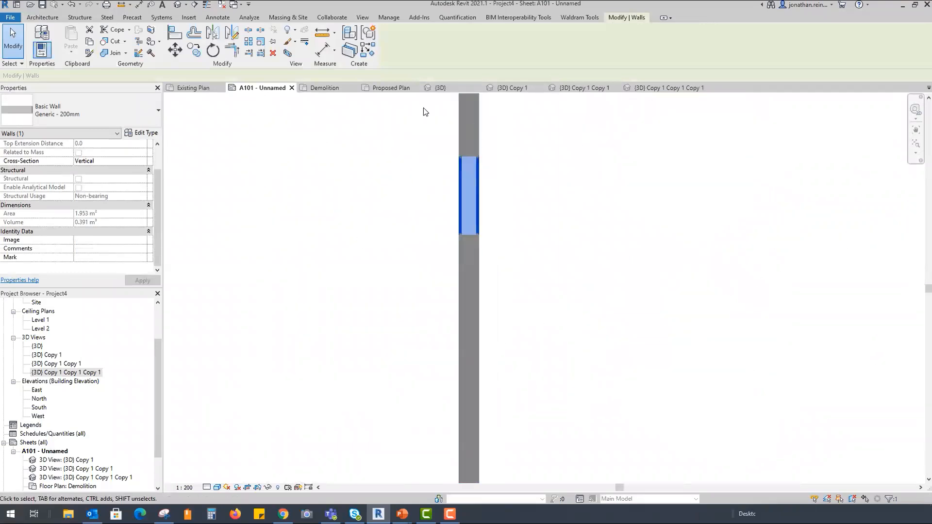
pyautogui.click(120, 106)
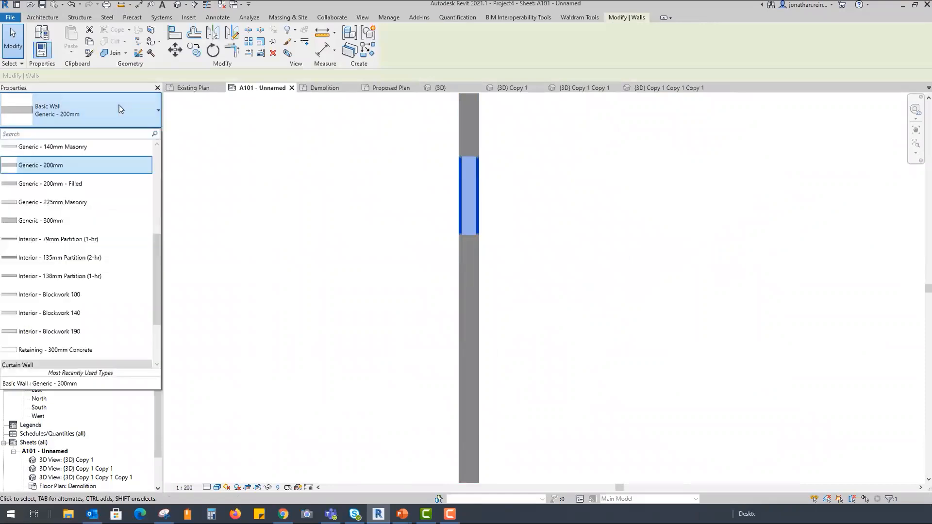
pyautogui.click(413, 286)
pyautogui.scroll(-3, 492, 217)
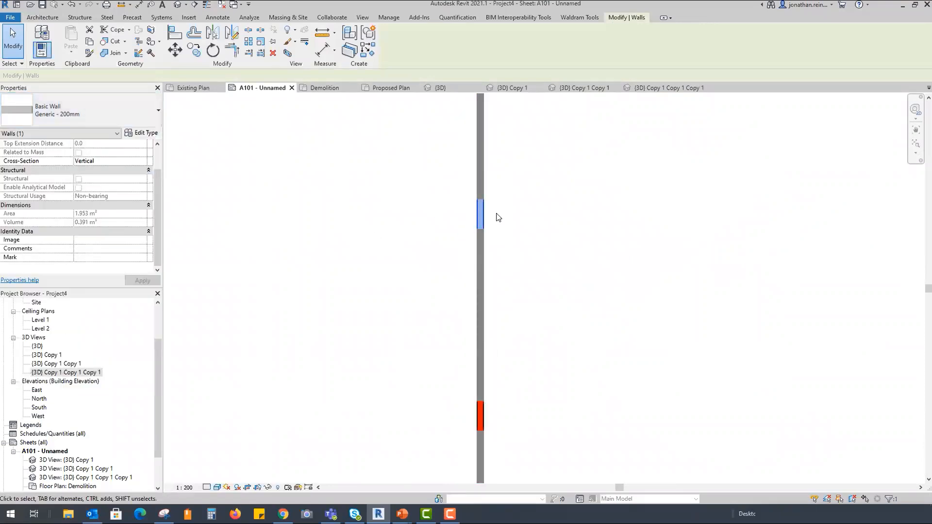
pyautogui.scroll(-5, 507, 229)
pyautogui.click(214, 201)
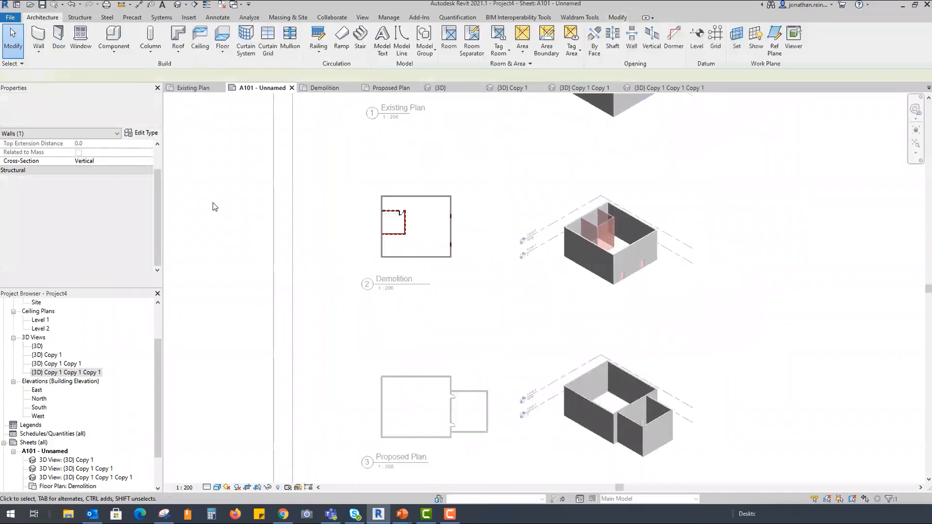
# Step: Activate the demolition 3D viewport, set the Level 2 elevation to 3000, and deactivate the viewport
pyautogui.scroll(6, 630, 249)
pyautogui.scroll(-4, 630, 248)
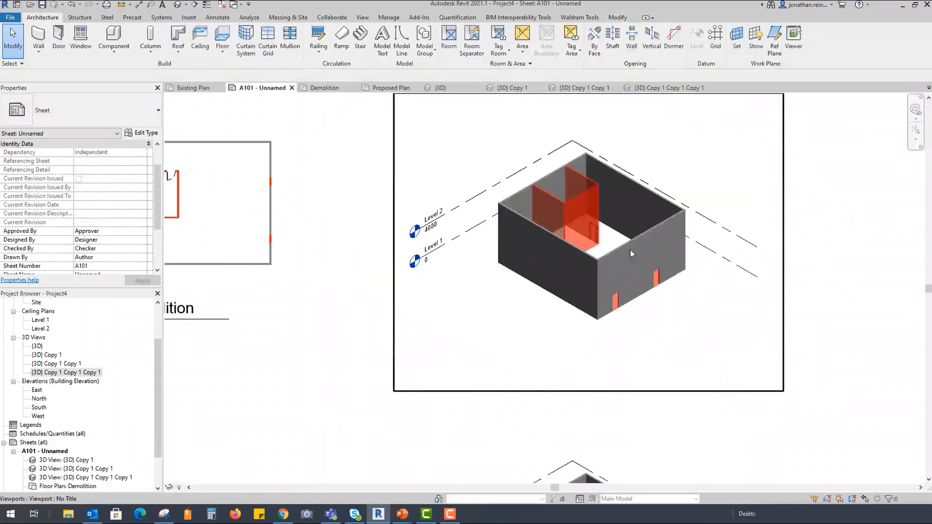
pyautogui.doubleClick(630, 250)
pyautogui.scroll(3, 475, 216)
pyautogui.click(475, 216)
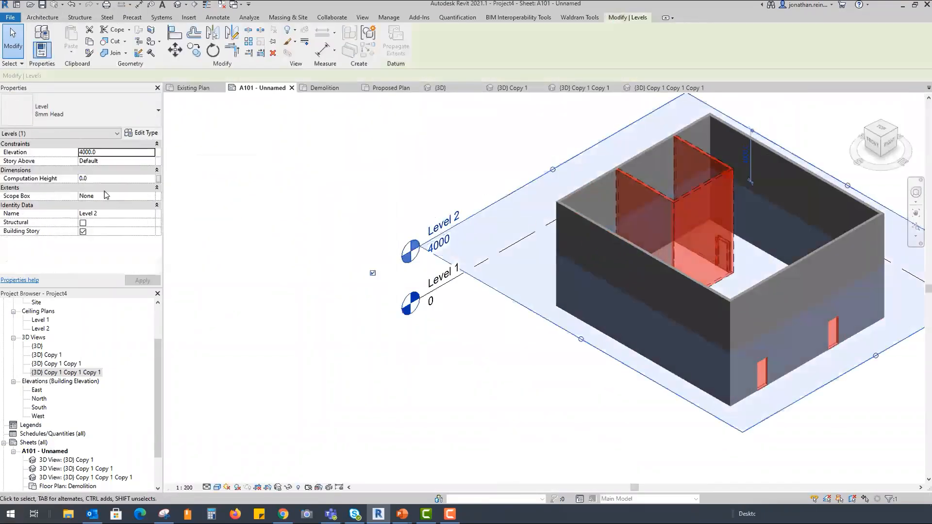
pyautogui.write('300')
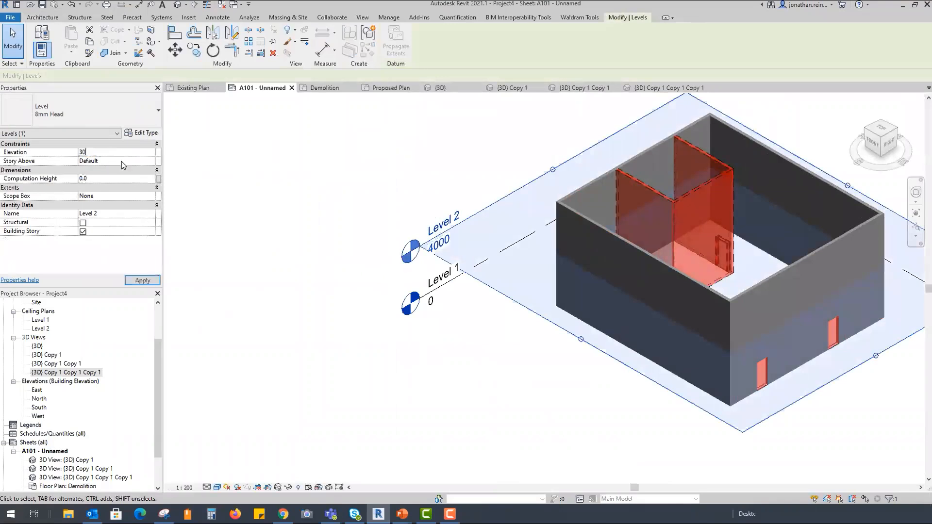
pyautogui.click(143, 281)
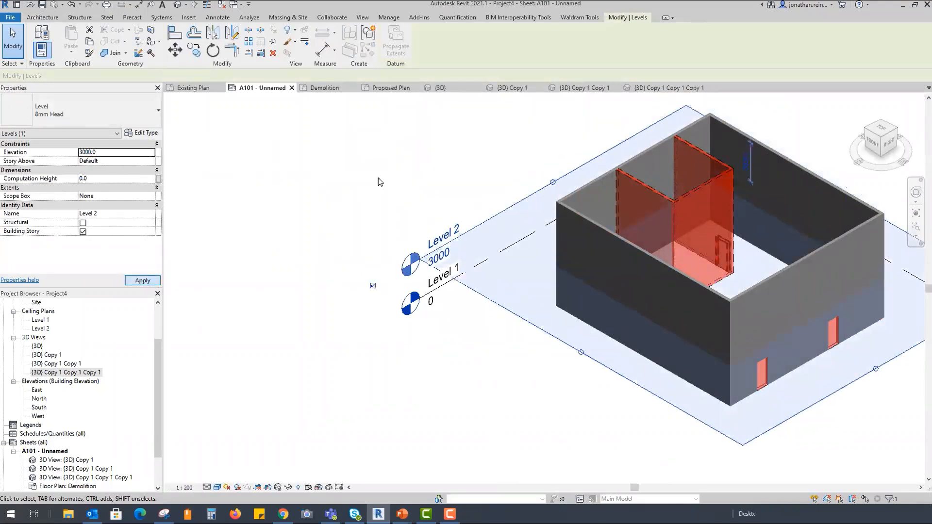
pyautogui.click(380, 176)
pyautogui.scroll(-1, 381, 174)
pyautogui.doubleClick(381, 178)
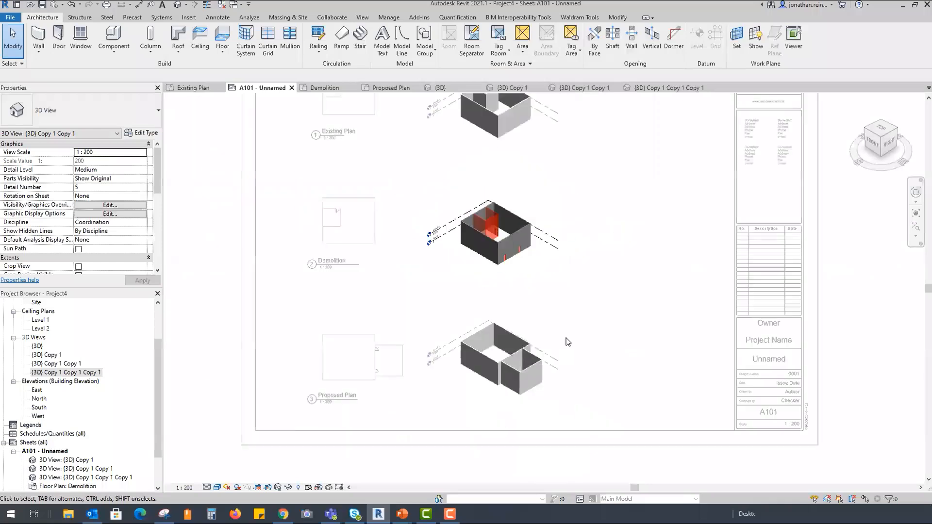
pyautogui.click(607, 211)
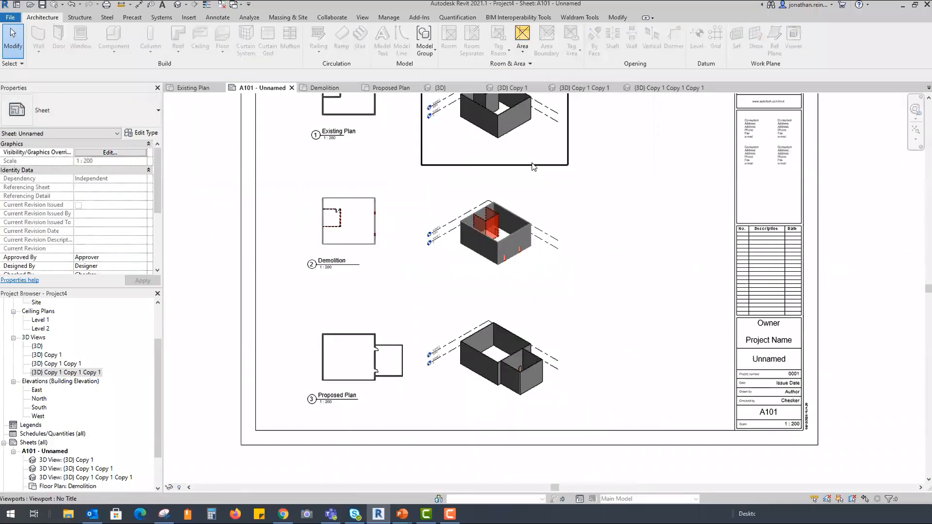
# Step: Create a new schedule of building components for the Walls category in the New Construction phase
pyautogui.rightClick(44, 435)
pyautogui.click(68, 322)
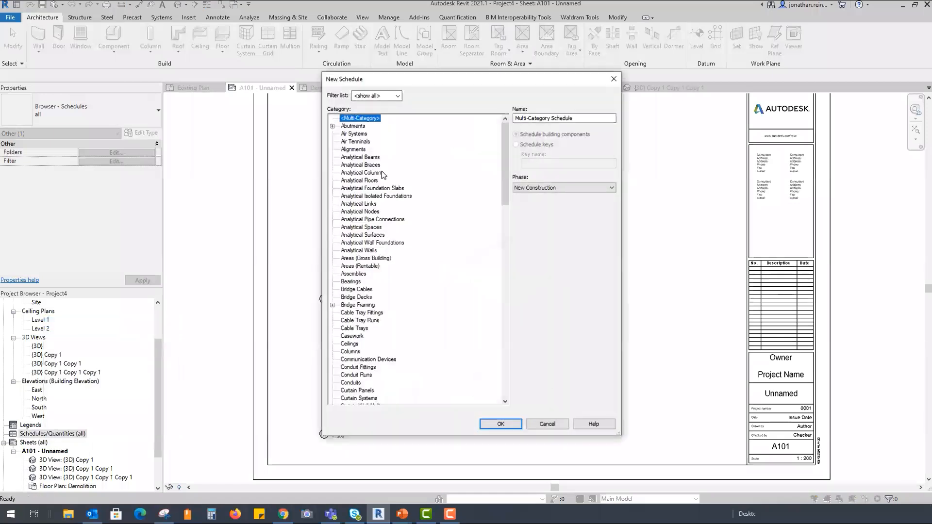
pyautogui.moveTo(504, 196); pyautogui.dragTo(498, 396)
pyautogui.click(348, 377)
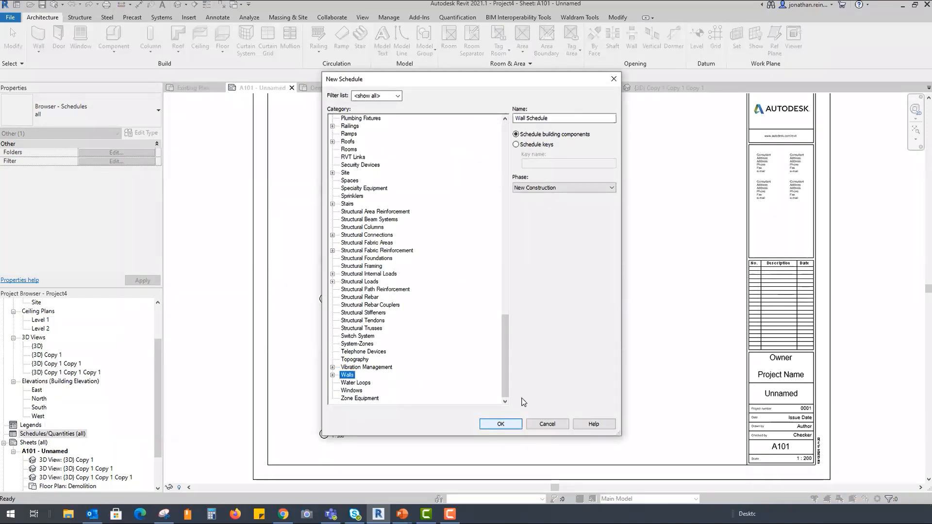
pyautogui.click(499, 424)
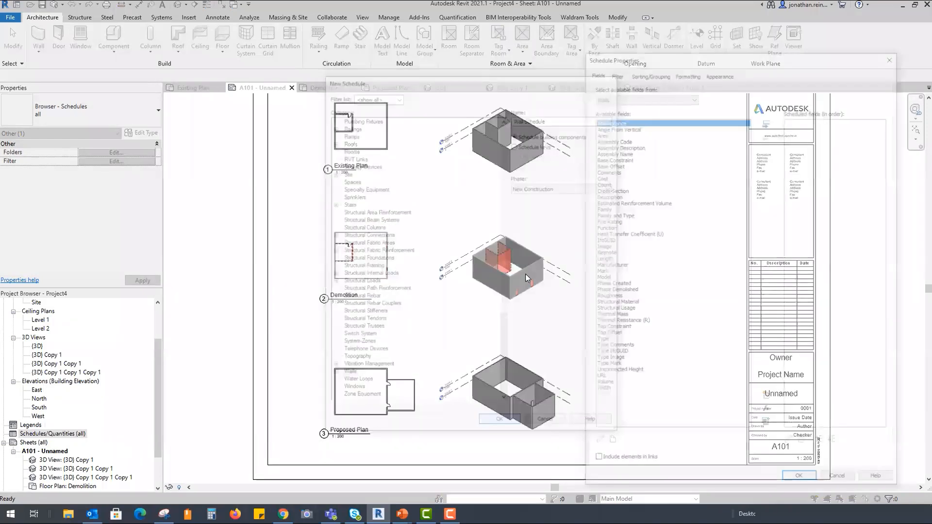
# Step: Add the Type and Family and Type fields to the wall schedule, with Family and Type listed first
pyautogui.moveTo(666, 55); pyautogui.dragTo(570, 36)
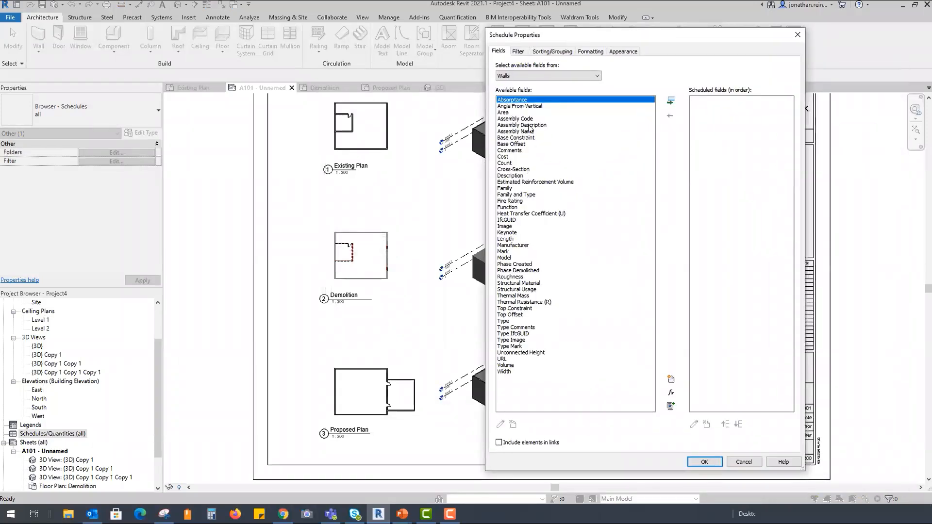
pyautogui.click(514, 321)
pyautogui.click(670, 100)
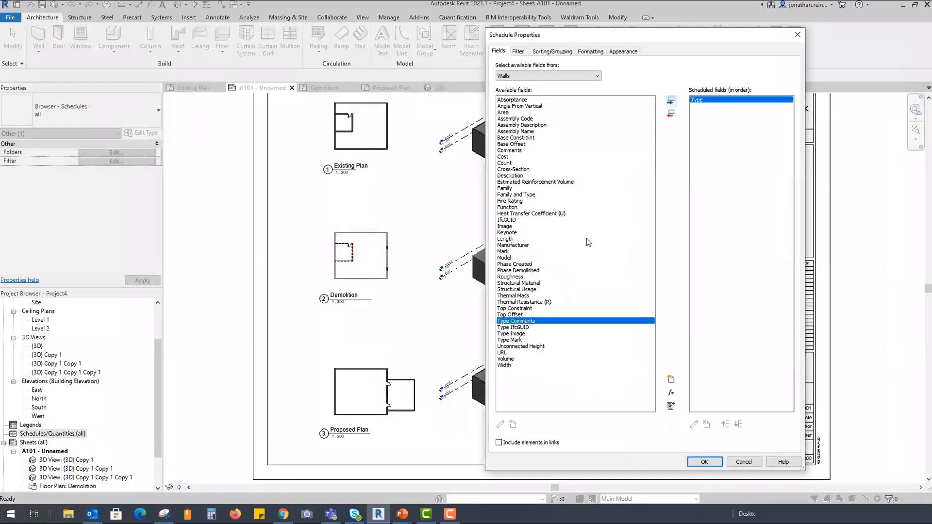
pyautogui.click(533, 194)
pyautogui.click(670, 101)
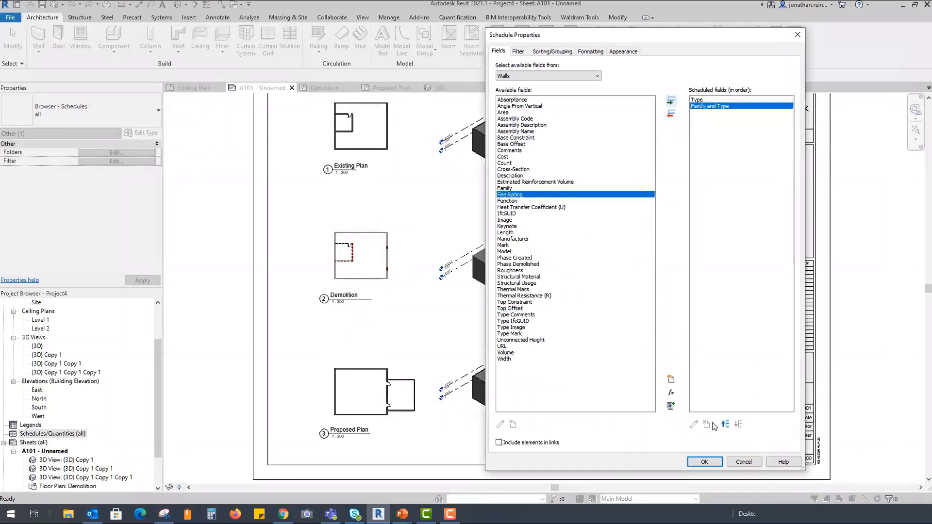
pyautogui.click(725, 425)
# Step: Add the Area and Mark fields, move Mark to the start of the field order, and generate the wall schedule
pyautogui.click(508, 113)
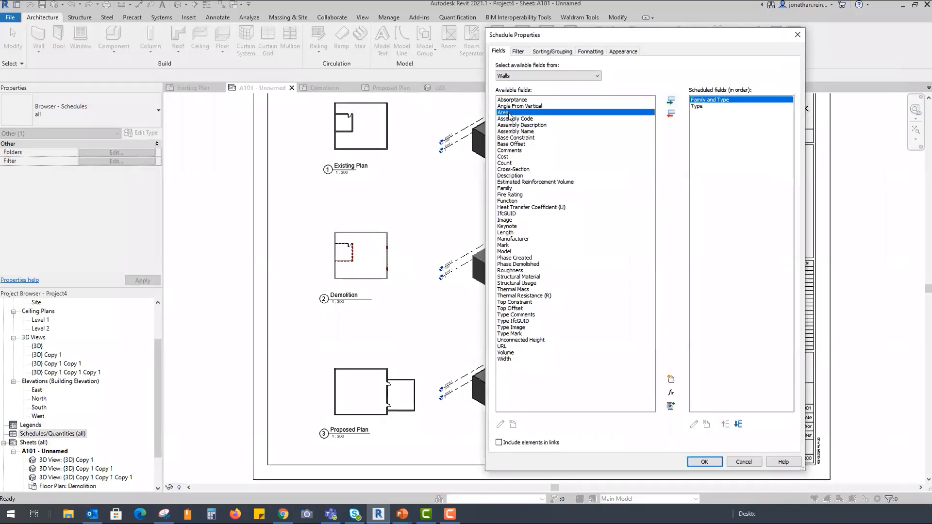
pyautogui.click(671, 102)
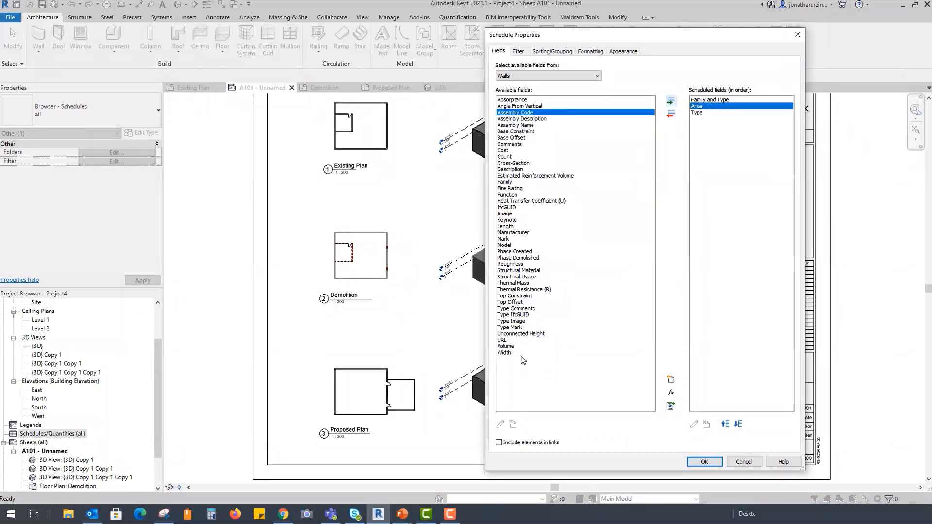
pyautogui.click(503, 238)
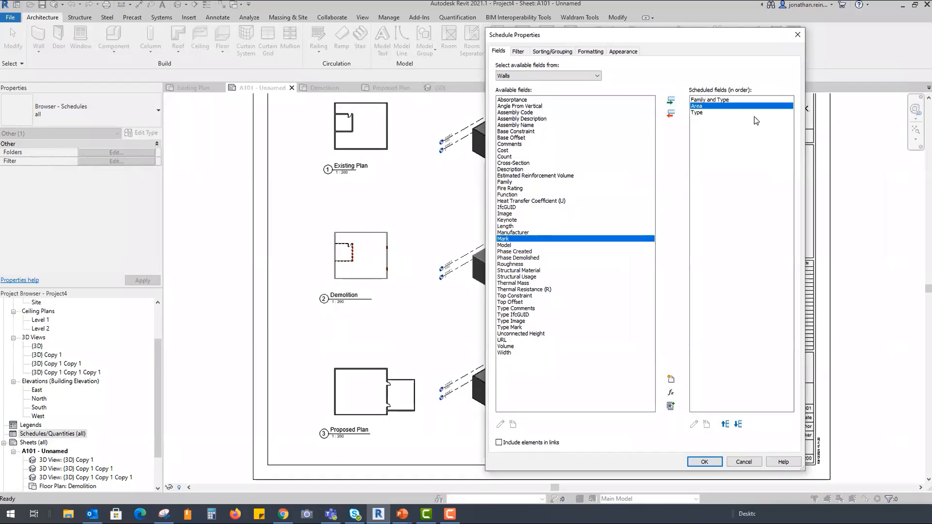
pyautogui.click(676, 102)
pyautogui.click(726, 425)
pyautogui.click(725, 425)
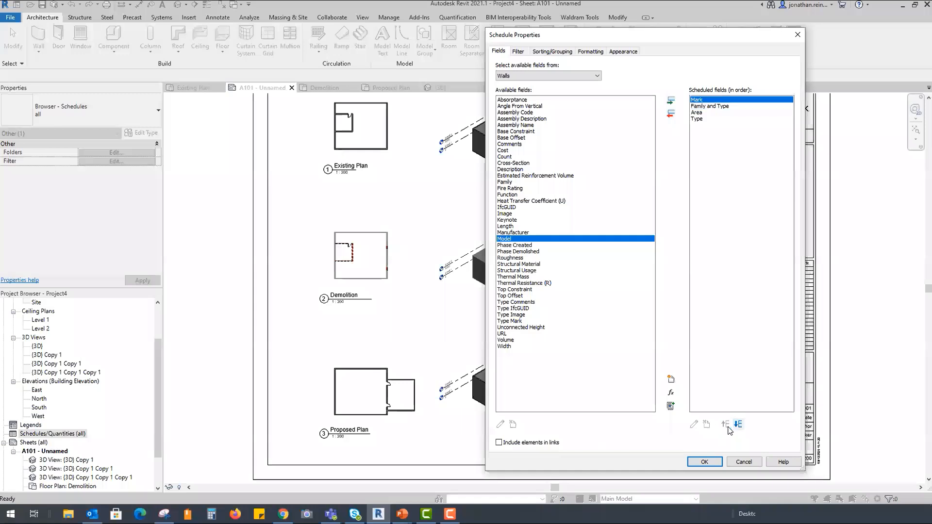
pyautogui.click(704, 462)
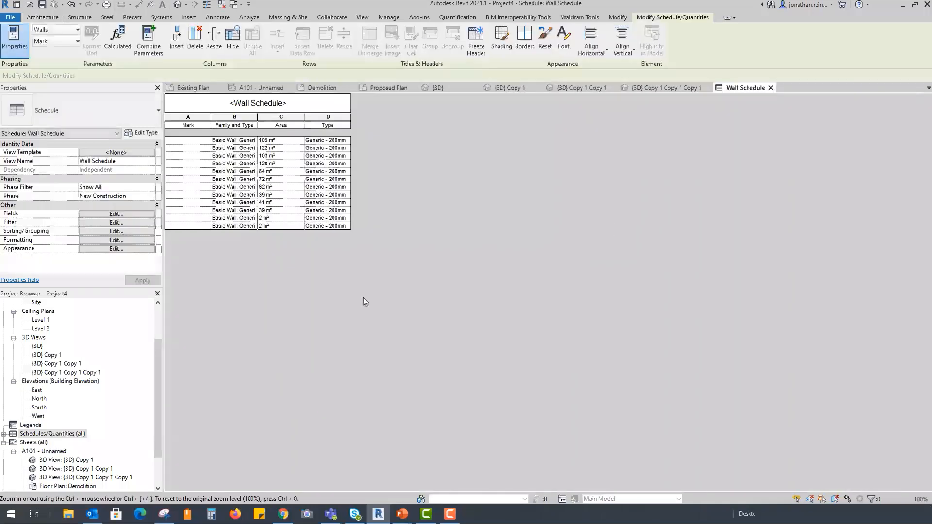
# Step: Widen the Type column and add the Phase Created and Phase Demolished fields to the wall schedule
pyautogui.moveTo(350, 116); pyautogui.dragTo(396, 116)
pyautogui.click(122, 214)
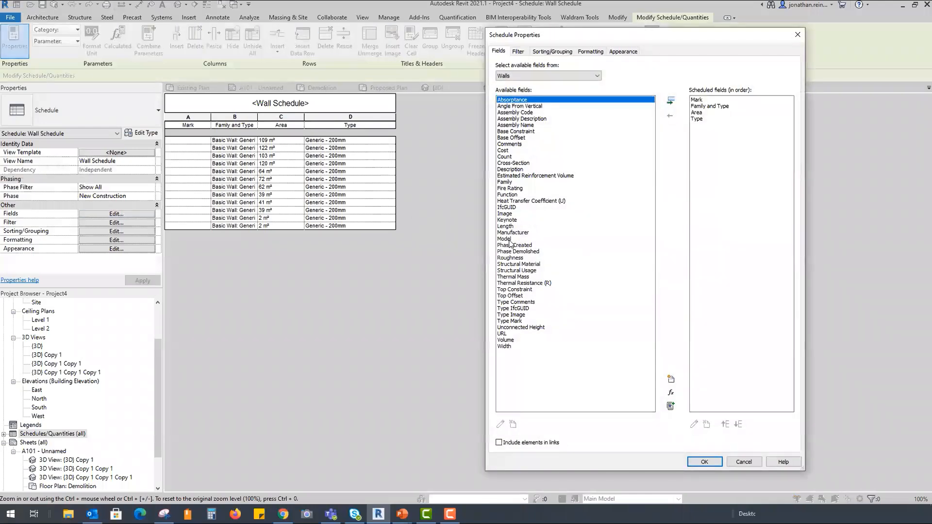
pyautogui.click(518, 246)
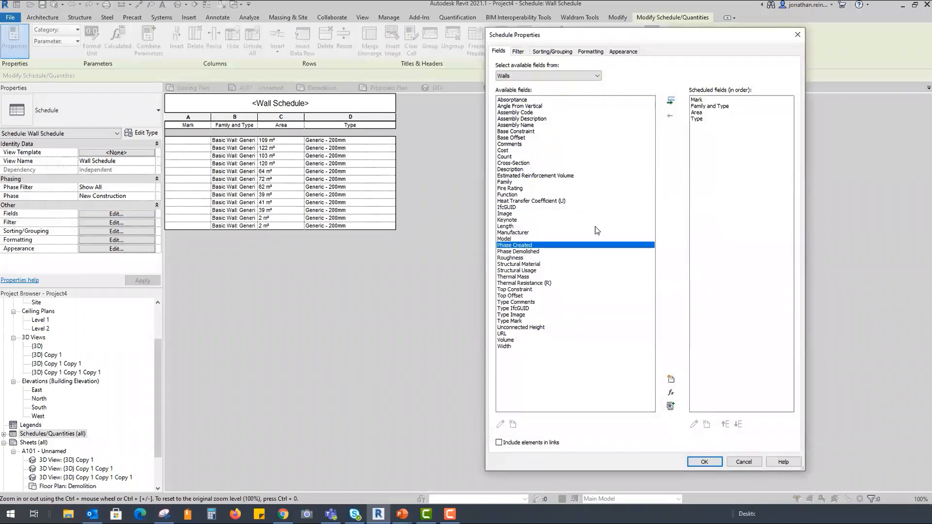
pyautogui.click(671, 101)
pyautogui.click(671, 101)
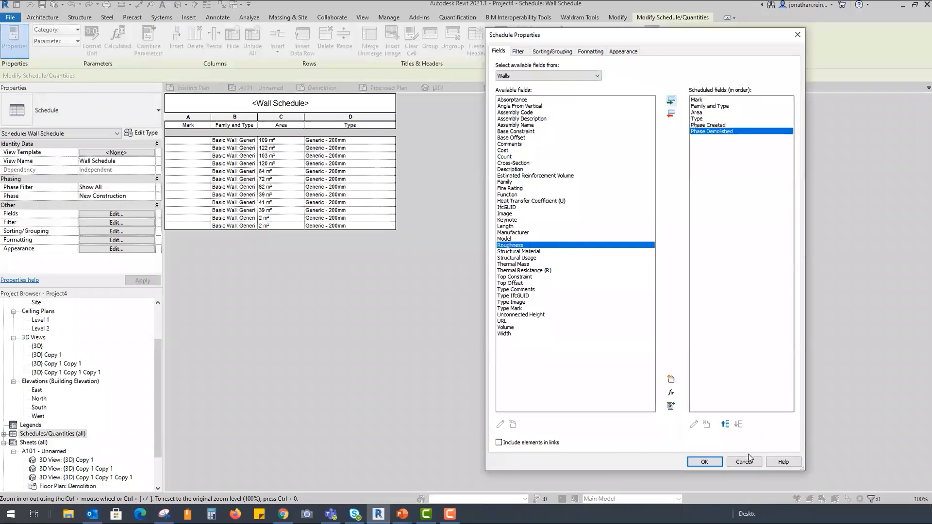
pyautogui.click(707, 462)
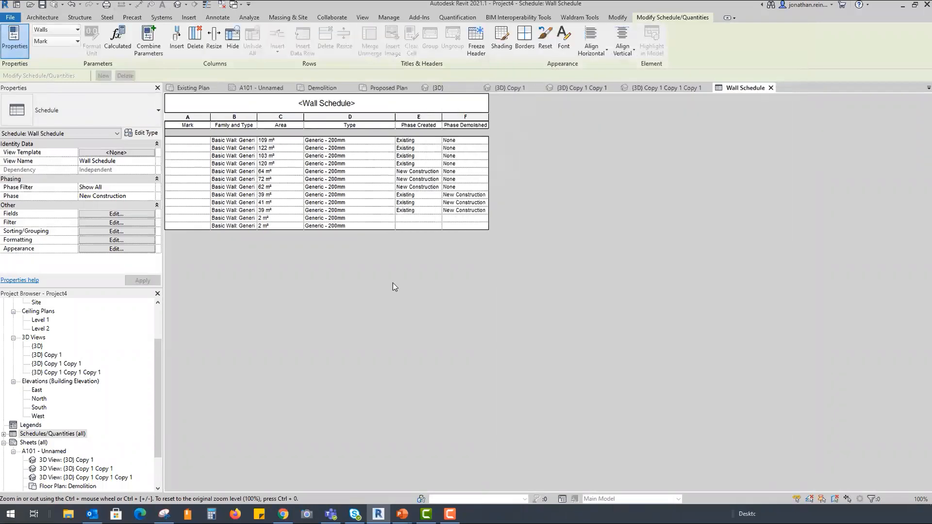
# Step: Filter the wall schedule to walls whose Phase Demolished equals New Construction
pyautogui.click(465, 116)
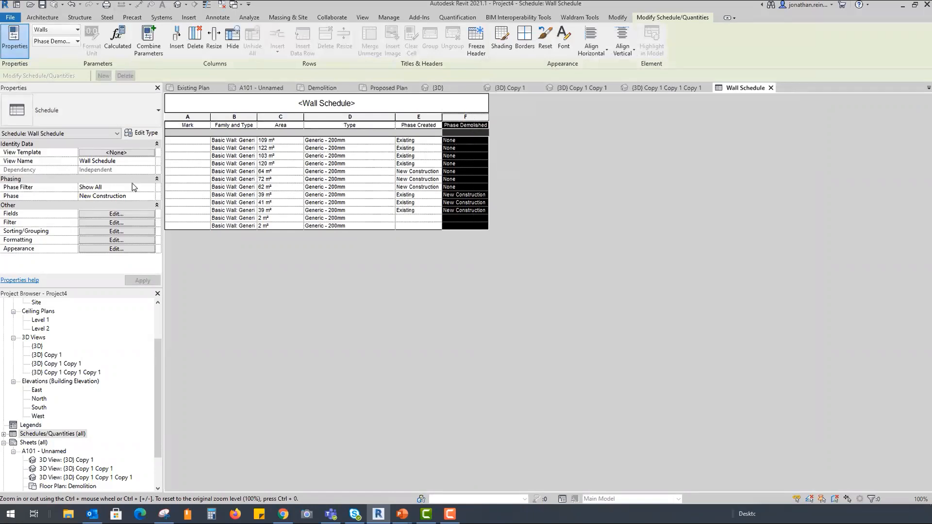
pyautogui.click(120, 225)
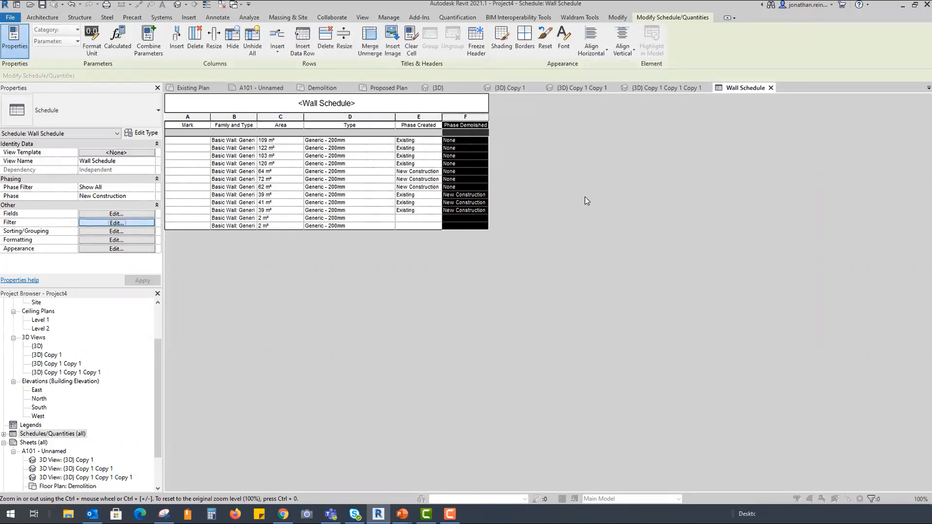
pyautogui.click(585, 66)
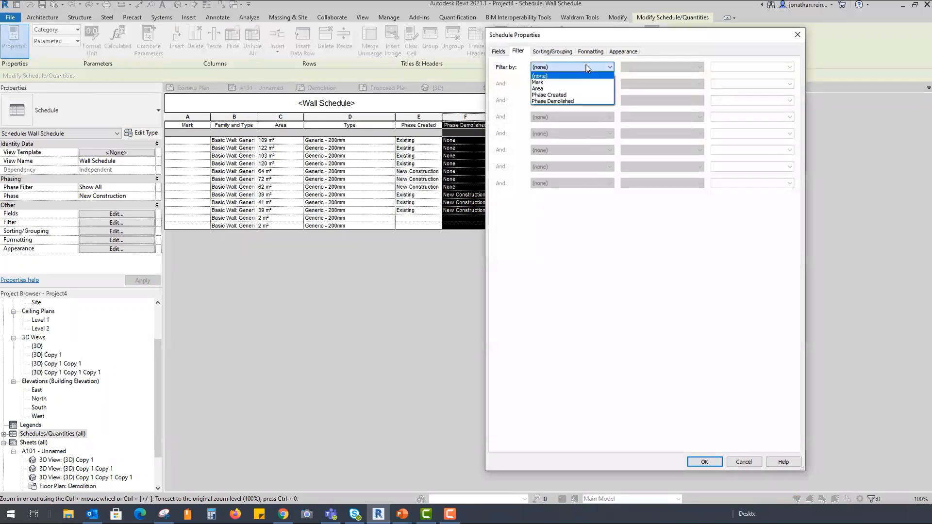
pyautogui.click(563, 101)
pyautogui.click(729, 67)
pyautogui.click(739, 84)
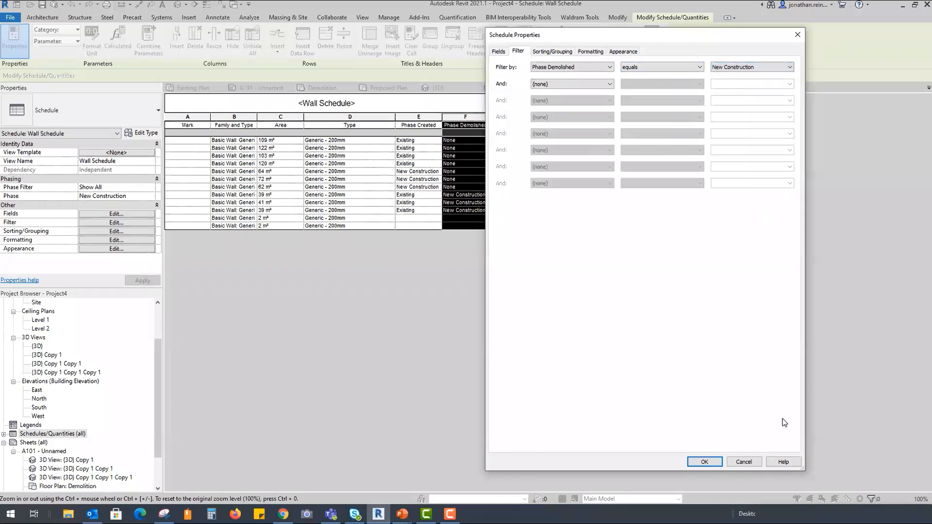
pyautogui.click(704, 462)
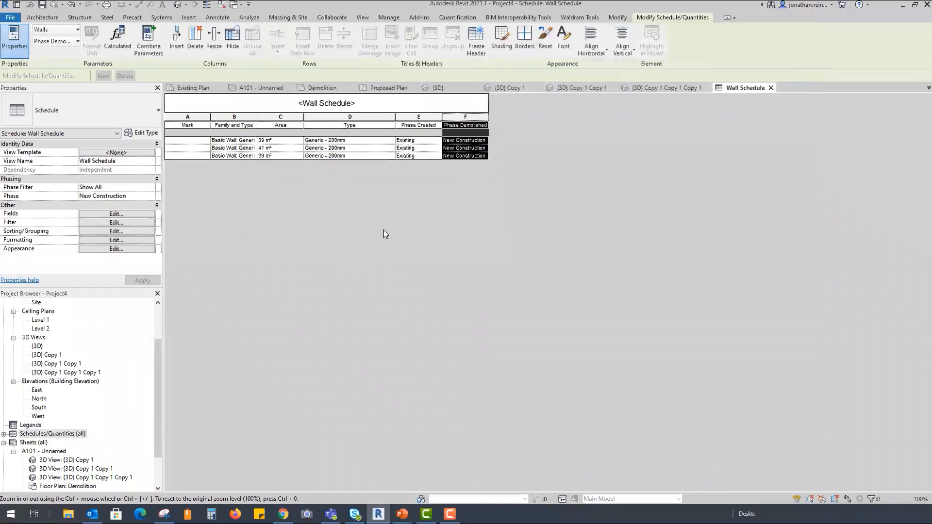
# Step: Open sheet A101 and place the Wall Schedule on it, beside the existing 3D view near the title block
pyautogui.click(464, 141)
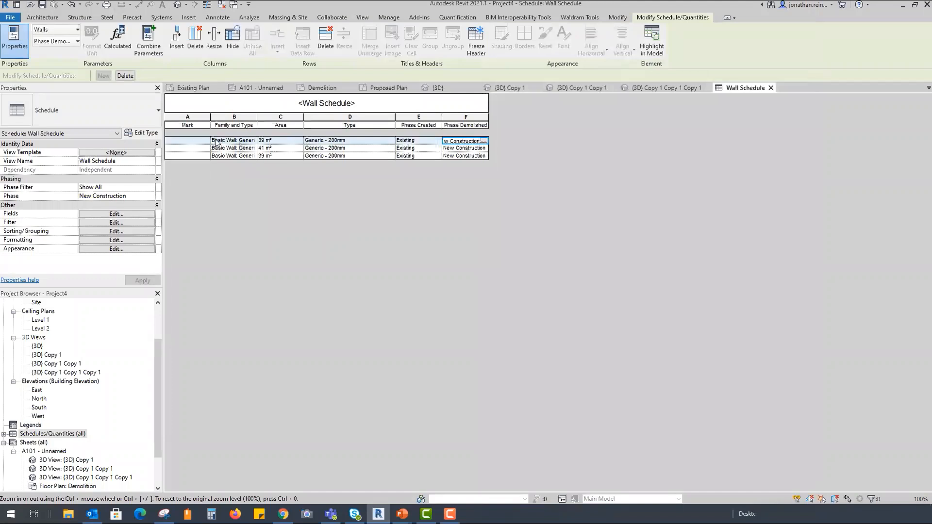
pyautogui.doubleClick(48, 451)
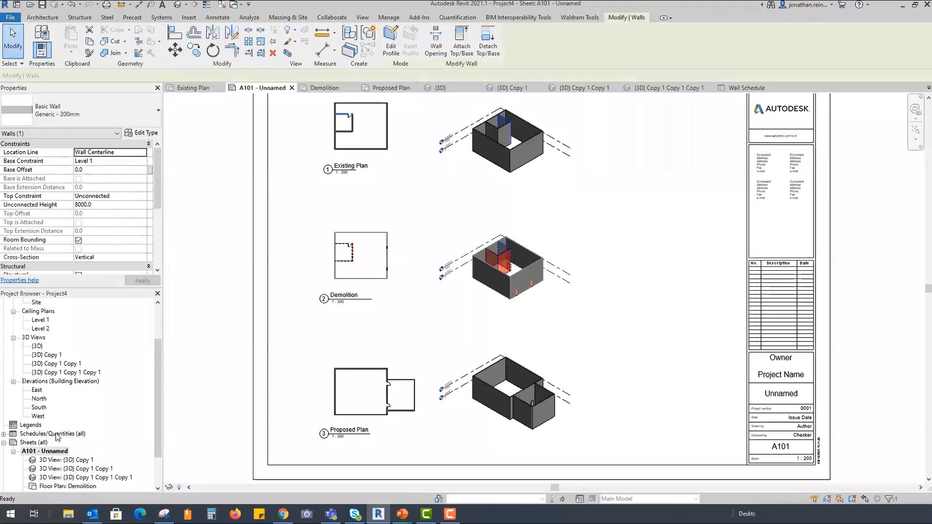
pyautogui.click(4, 434)
pyautogui.moveTo(40, 443); pyautogui.dragTo(657, 265)
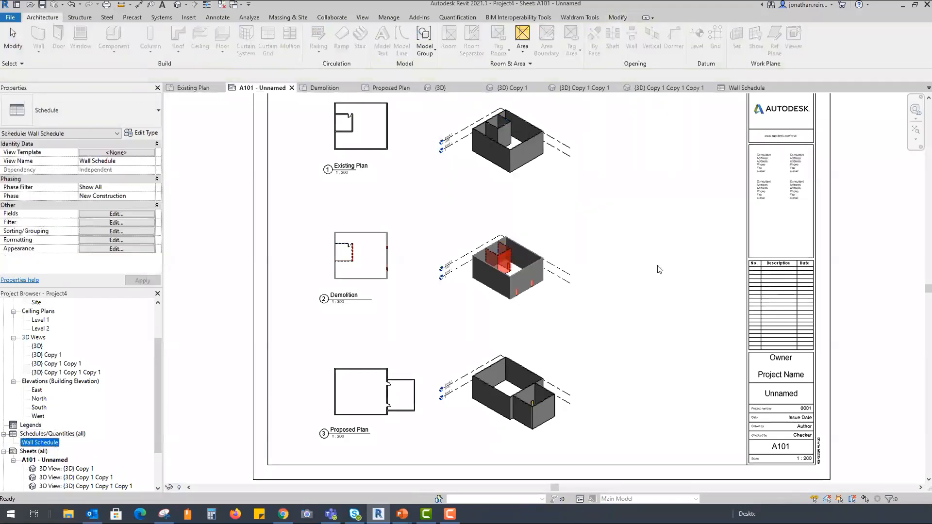
pyautogui.click(670, 166)
pyautogui.scroll(3, 689, 145)
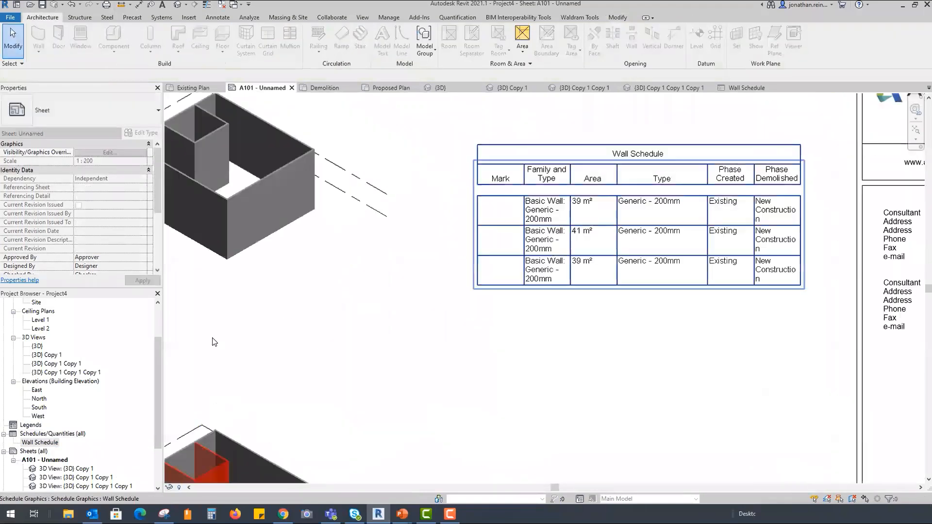
# Step: Rename the placed wall schedule to Wall Demolition Schedule
pyautogui.click(52, 443)
pyautogui.rightClick(53, 443)
pyautogui.click(68, 359)
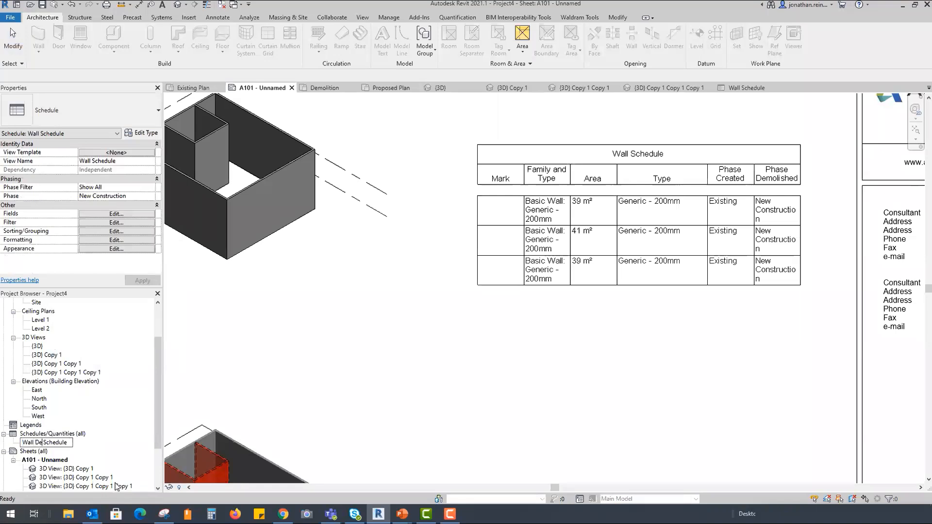
pyautogui.write('Demolitio')
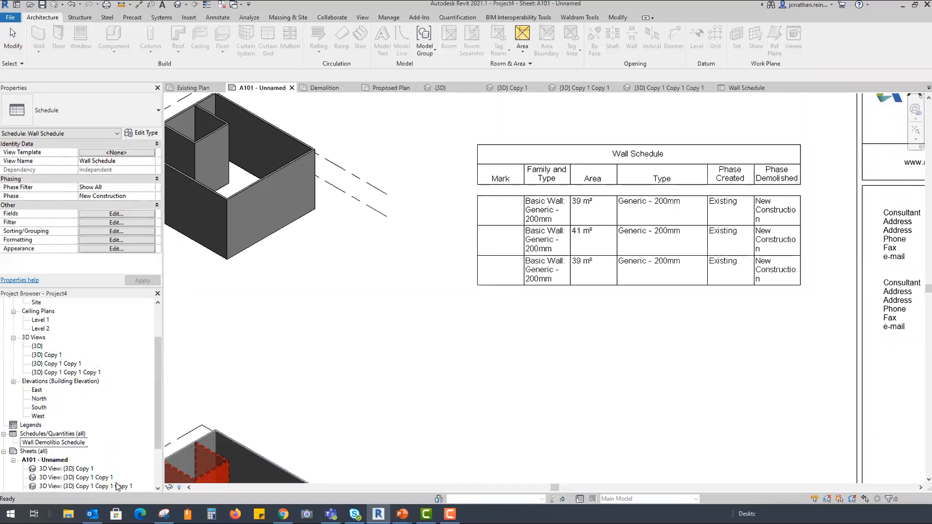
pyautogui.click(141, 427)
pyautogui.scroll(-3, 531, 359)
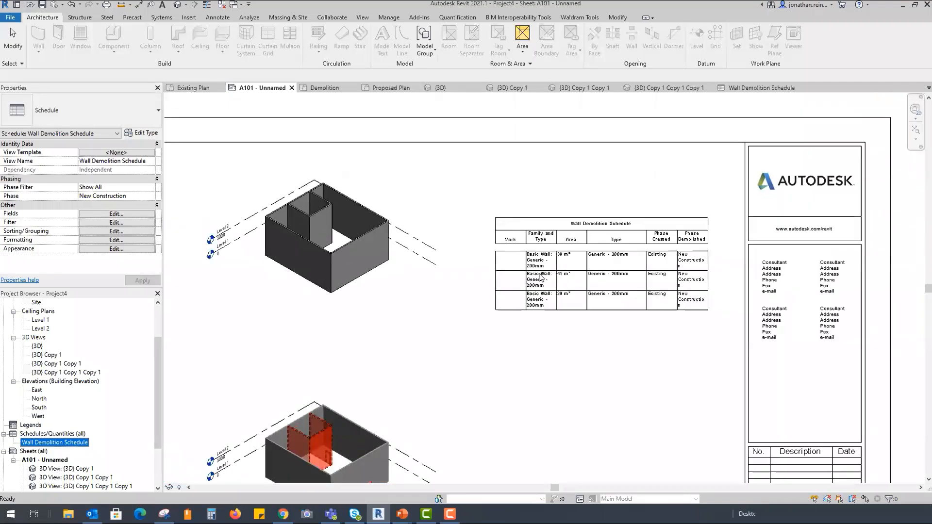
# Step: Widen the sheet schedule's Family and Type column to fit each entry on one line, and move the schedule up and away from the title block
pyautogui.scroll(-2, 540, 276)
pyautogui.scroll(-2, 435, 354)
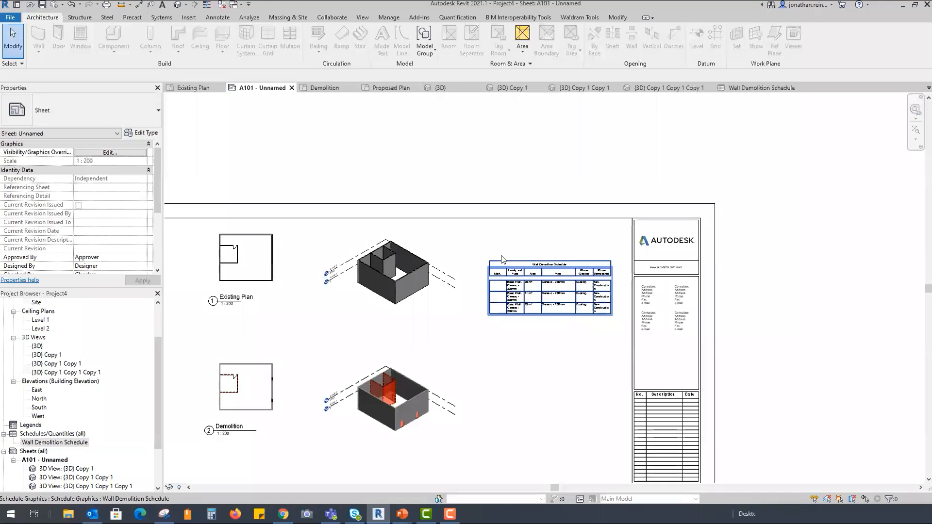
pyautogui.scroll(3, 502, 264)
pyautogui.click(483, 281)
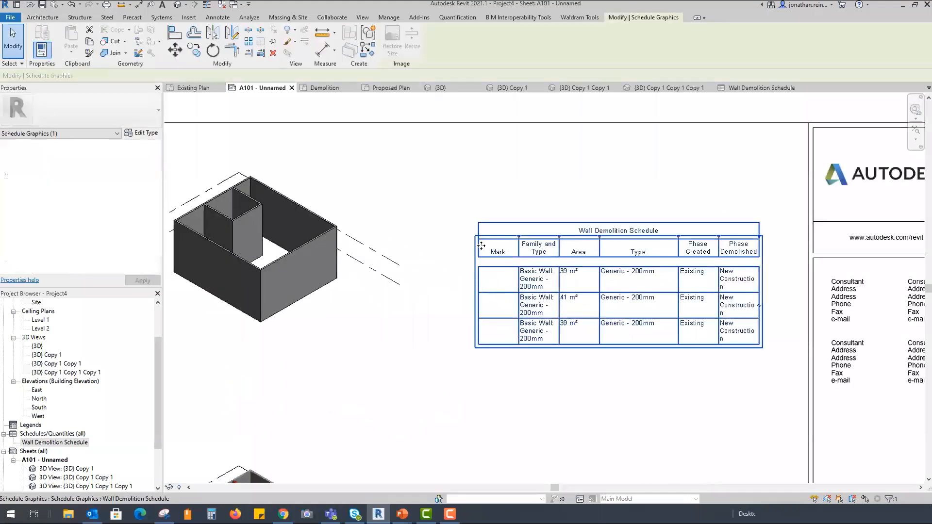
pyautogui.moveTo(559, 237); pyautogui.dragTo(629, 237)
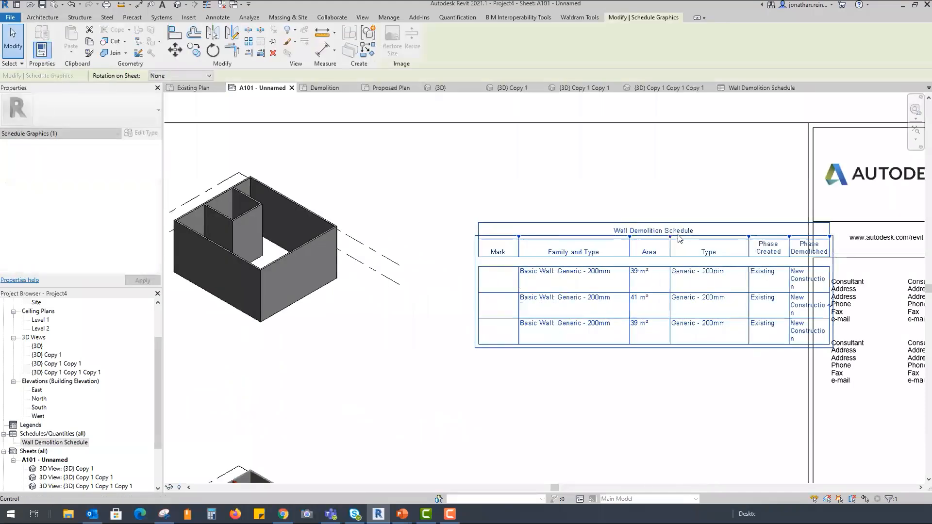
pyautogui.moveTo(713, 237); pyautogui.dragTo(654, 176)
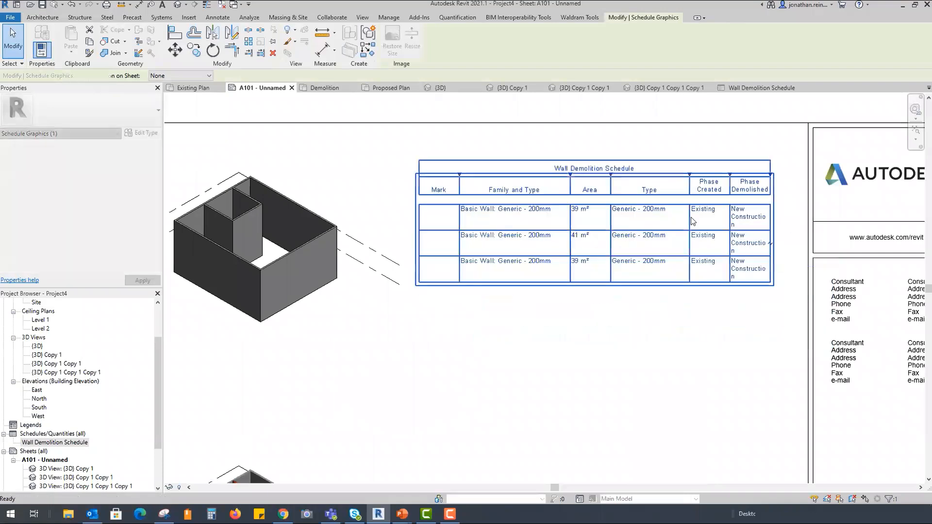
pyautogui.press('Escape')
# Step: Move the three plan viewports, then the three 3D viewports, towards the sheet's left edge to make room for the schedule
pyautogui.scroll(-3, 693, 222)
pyautogui.moveTo(469, 380); pyautogui.dragTo(540, 291, button='middle')
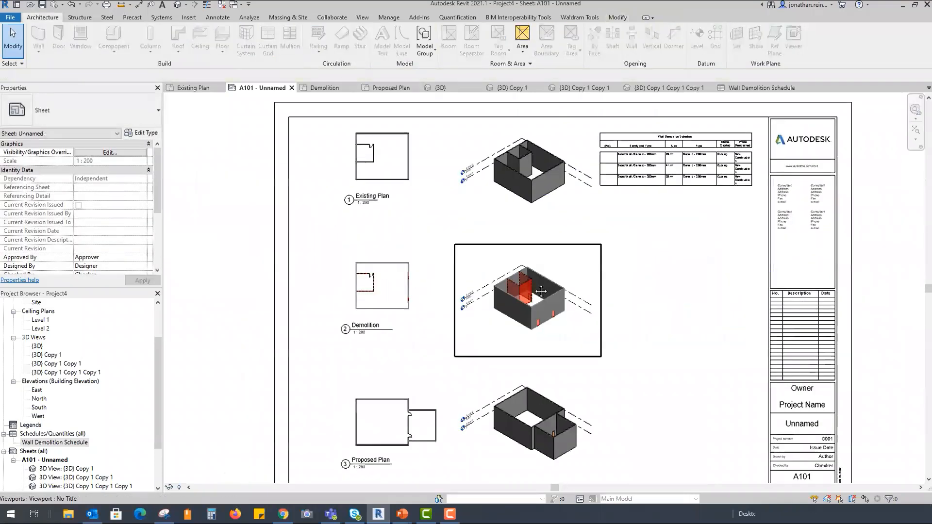
pyautogui.click(379, 171)
pyautogui.keyDown('ctrl'); pyautogui.click(399, 287); pyautogui.keyUp('ctrl')
pyautogui.keyDown('ctrl'); pyautogui.click(400, 412); pyautogui.keyUp('ctrl')
pyautogui.moveTo(401, 288); pyautogui.dragTo(357, 288)
pyautogui.click(540, 291)
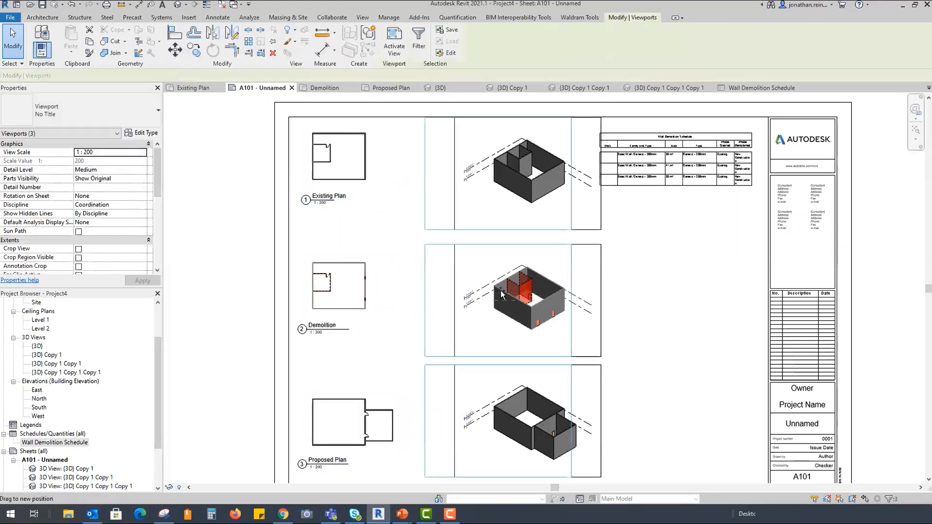
pyautogui.click(744, 274)
# Step: Activate the demolition 3D view on the sheet and set the Mark of the demolished room's near side wall to A
pyautogui.scroll(1, 624, 136)
pyautogui.scroll(2, 625, 137)
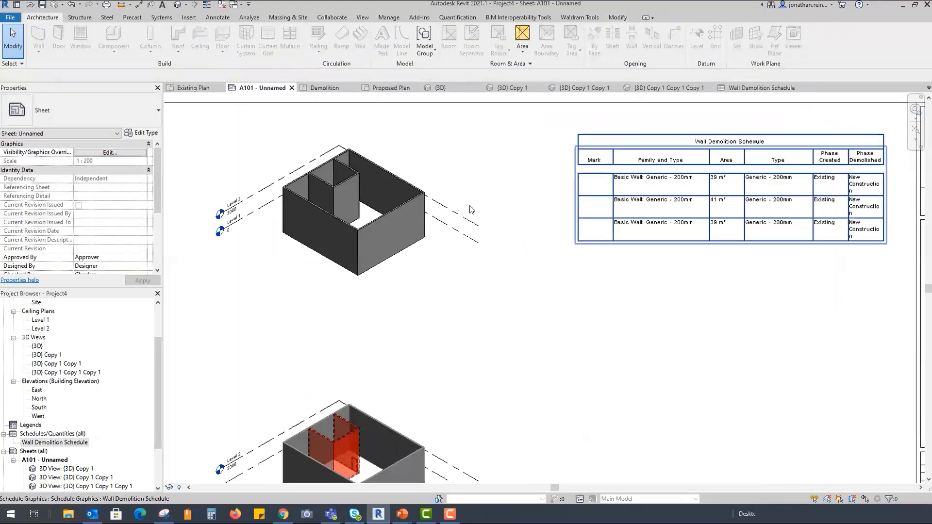
pyautogui.scroll(-2, 515, 183)
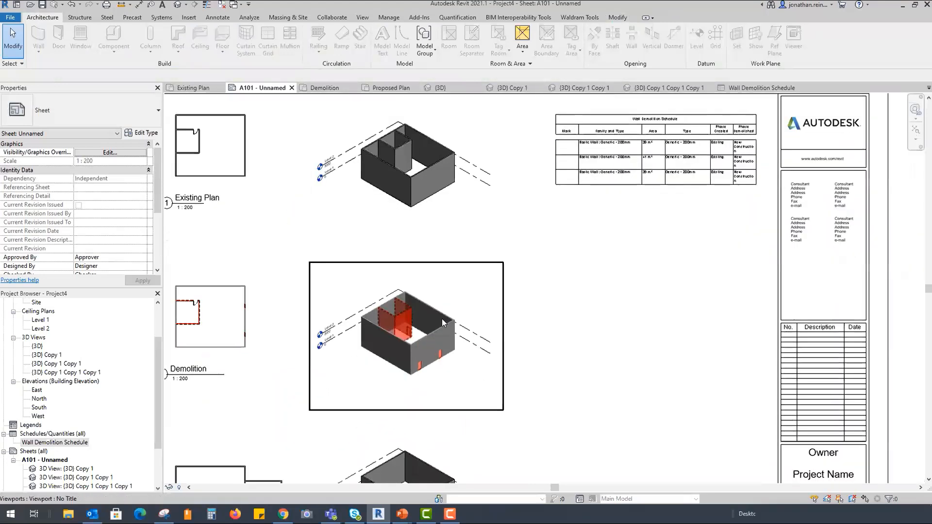
pyautogui.doubleClick(388, 320)
pyautogui.click(386, 317)
pyautogui.scroll(-3, 95, 227)
pyautogui.click(97, 231)
pyautogui.click(84, 240)
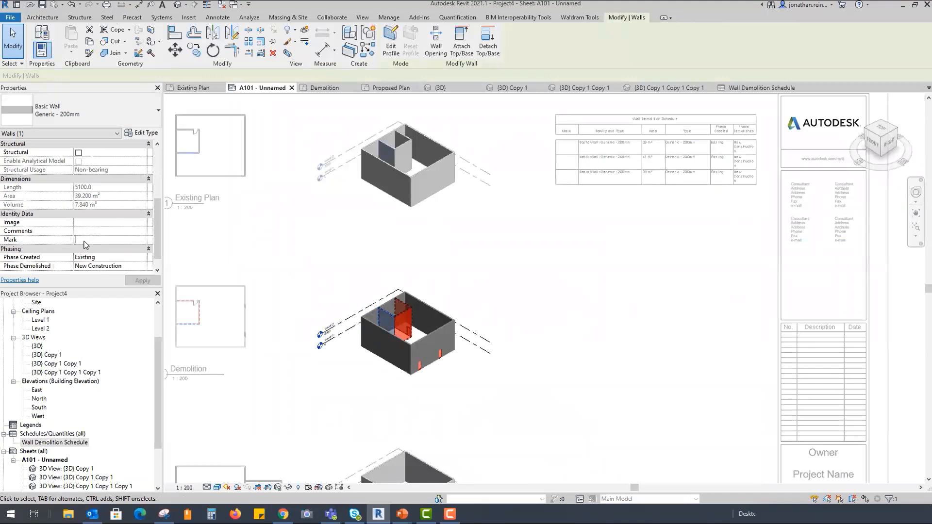
pyautogui.write('A')
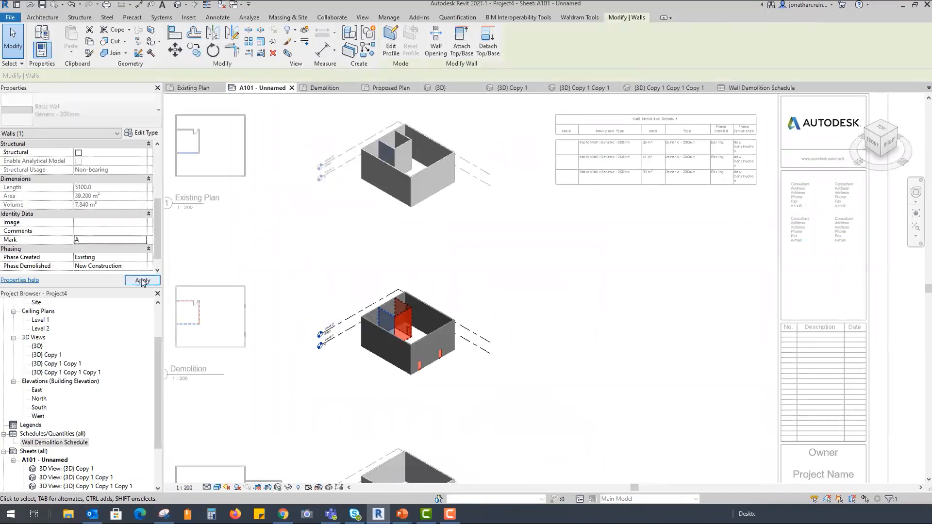
pyautogui.click(465, 246)
# Step: Set the Mark of the demolished wall connecting the two side walls to B
pyautogui.scroll(2, 442, 303)
pyautogui.click(380, 316)
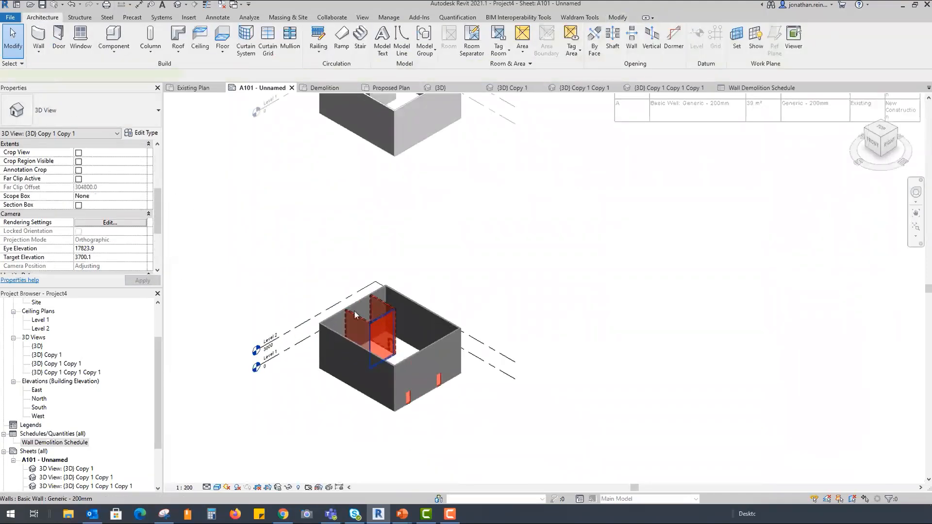
pyautogui.click(91, 241)
pyautogui.write('B')
pyautogui.click(137, 283)
pyautogui.click(478, 267)
# Step: Set the Mark of the demolished far side wall containing the door to C
pyautogui.scroll(2, 395, 297)
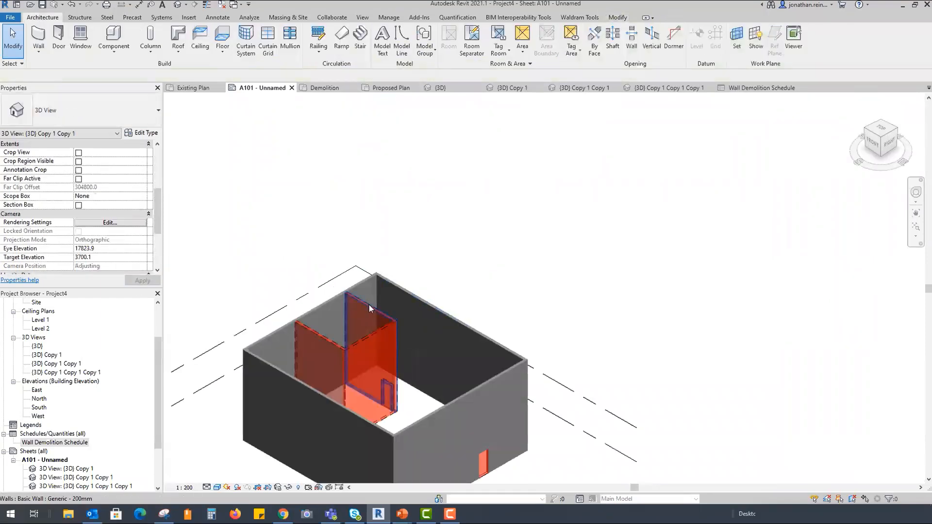
pyautogui.click(370, 335)
pyautogui.click(97, 239)
pyautogui.write('C')
pyautogui.scroll(-3, 513, 247)
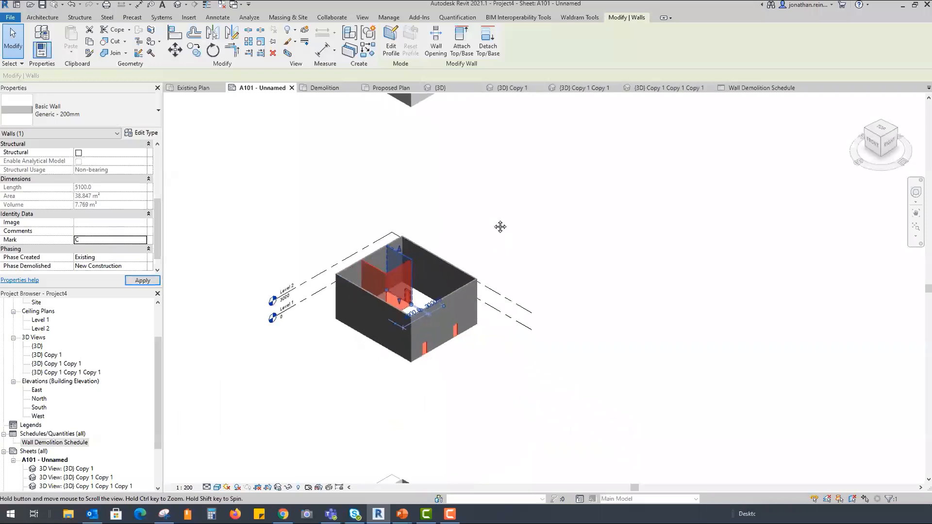
pyautogui.click(468, 169)
# Step: Fill in the Mark of the demolished infill nearest the outer wall's front corner, and set the other outer-wall infill's Mark to E
pyautogui.scroll(4, 427, 340)
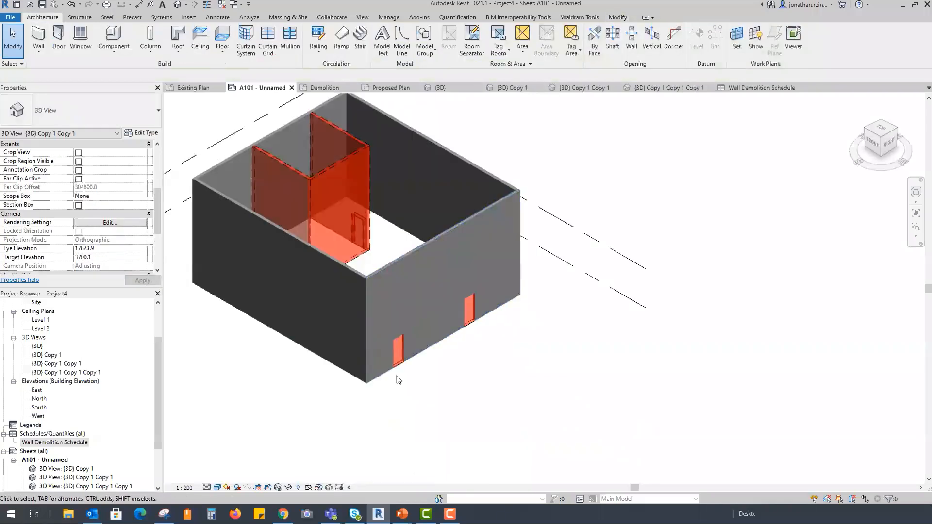
pyautogui.click(398, 354)
pyautogui.click(91, 258)
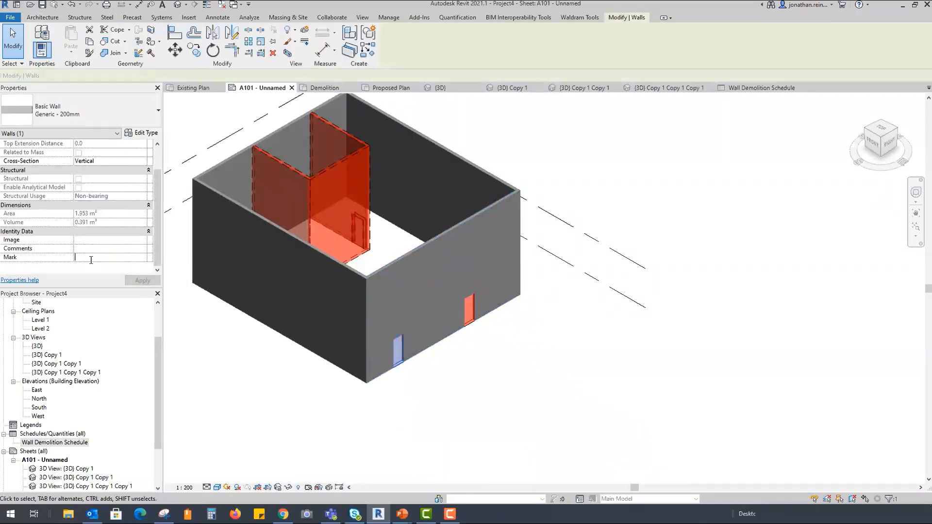
pyautogui.click(485, 342)
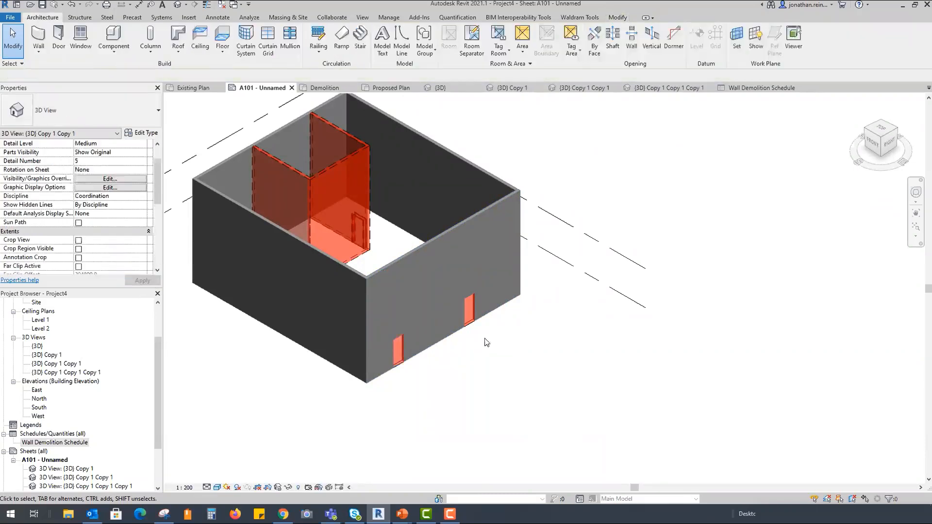
pyautogui.click(474, 330)
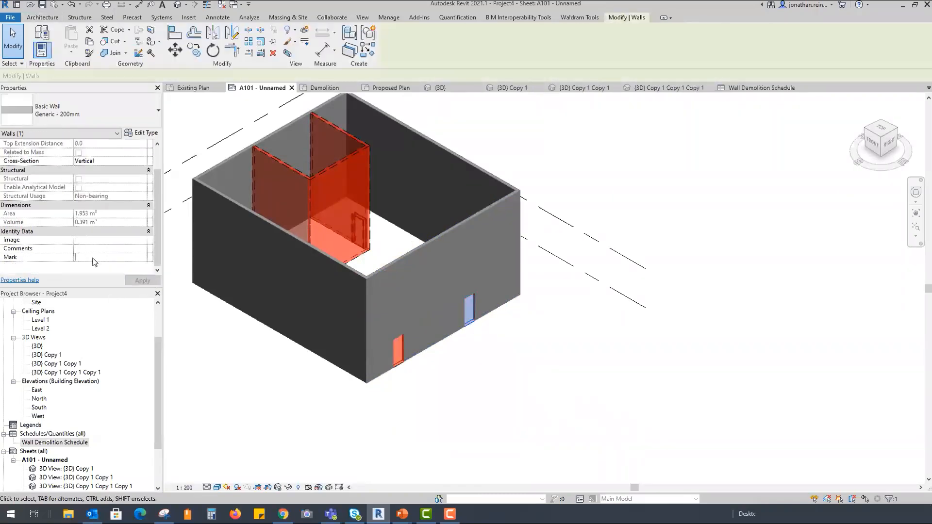
pyautogui.write('E')
pyautogui.scroll(-1, 534, 366)
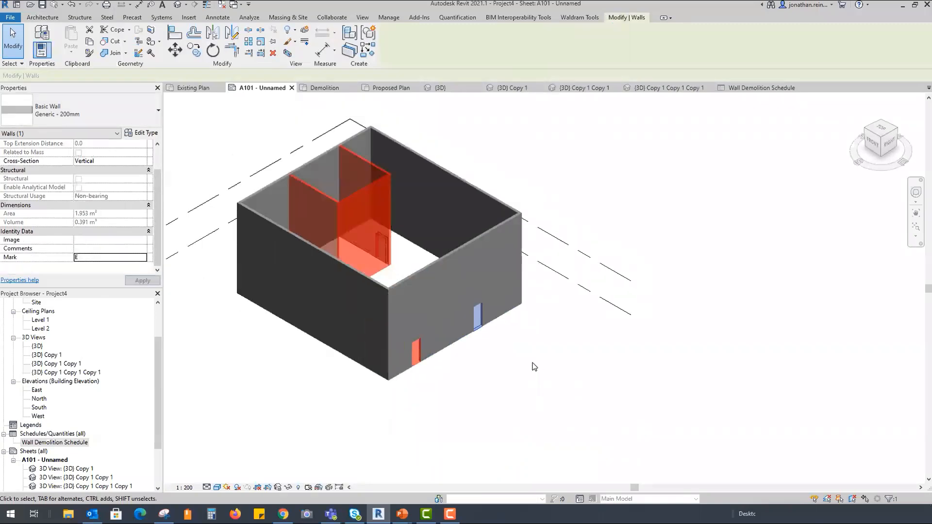
pyautogui.scroll(-4, 533, 366)
pyautogui.click(843, 223)
# Step: Return to the sheet, move the demolition schedule towards the 3D views, and widen its Phase Demolished column to fit each entry on one line
pyautogui.scroll(3, 674, 202)
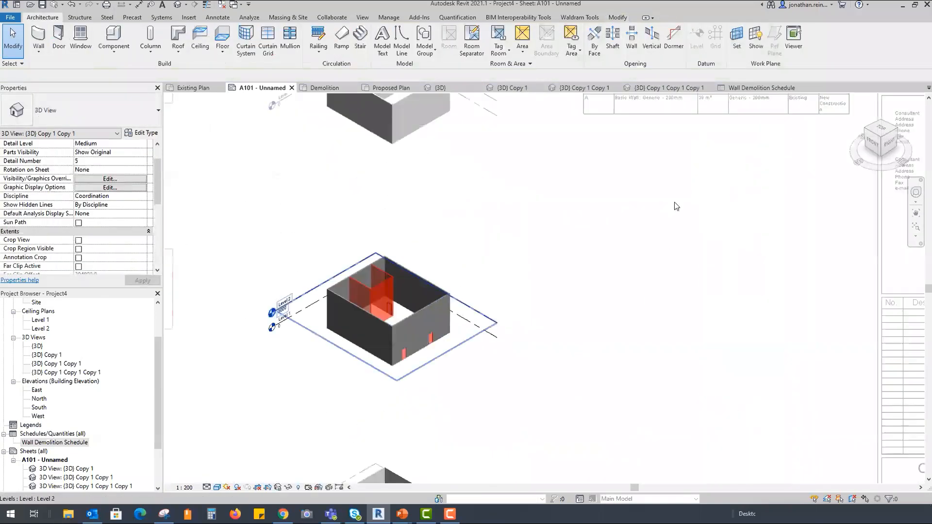
pyautogui.scroll(-2, 370, 318)
pyautogui.scroll(-2, 441, 324)
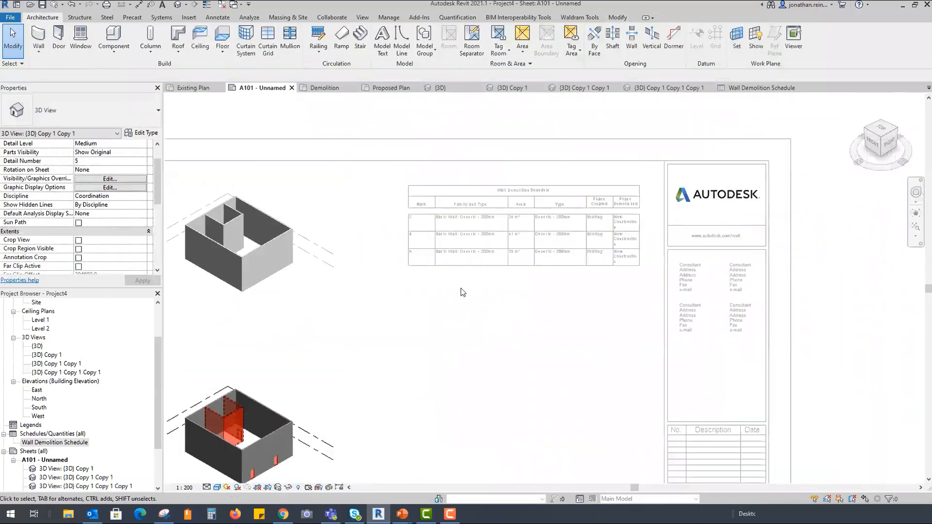
pyautogui.scroll(3, 461, 288)
pyautogui.scroll(-2, 494, 334)
pyautogui.moveTo(495, 335); pyautogui.dragTo(505, 284, button='middle')
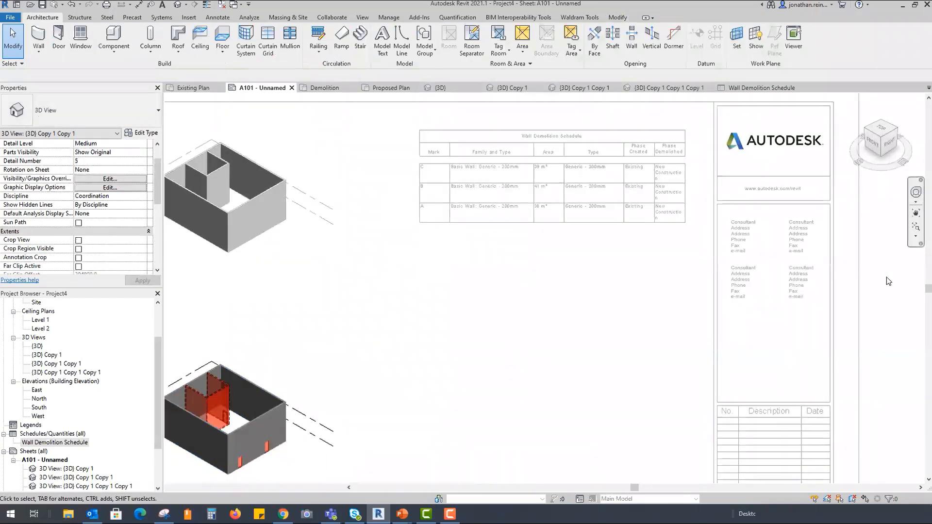
pyautogui.click(464, 143)
pyautogui.moveTo(464, 142); pyautogui.dragTo(404, 143)
pyautogui.moveTo(623, 140); pyautogui.dragTo(652, 145)
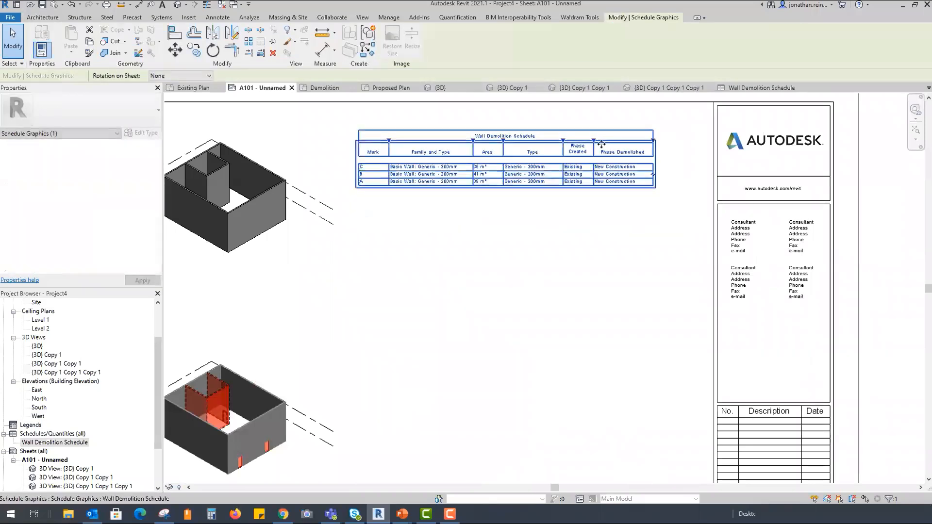
pyautogui.press('Escape')
# Step: Review the finished demolition schedule alongside the existing, demolition and proposed plans and 3D views on the whole sheet
pyautogui.scroll(2, 553, 132)
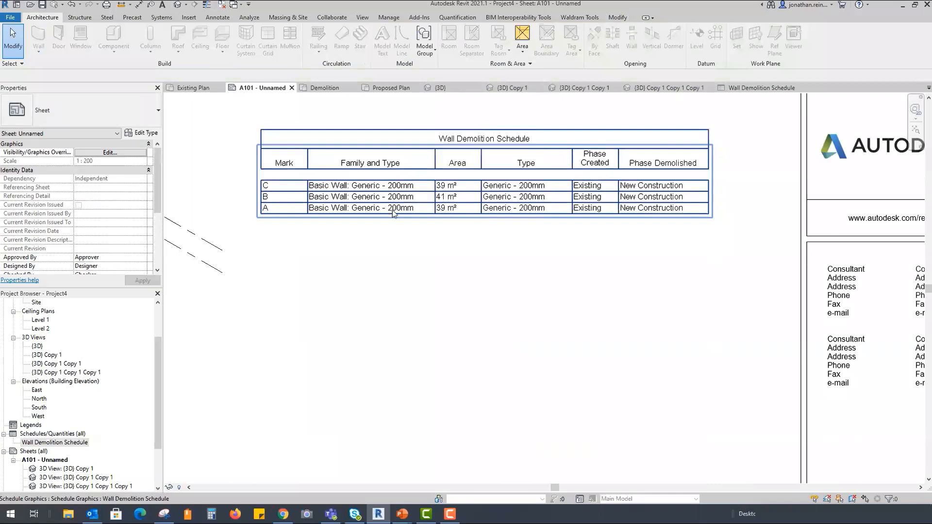
pyautogui.moveTo(292, 219); pyautogui.dragTo(520, 186, button='middle')
pyautogui.scroll(-1, 519, 185)
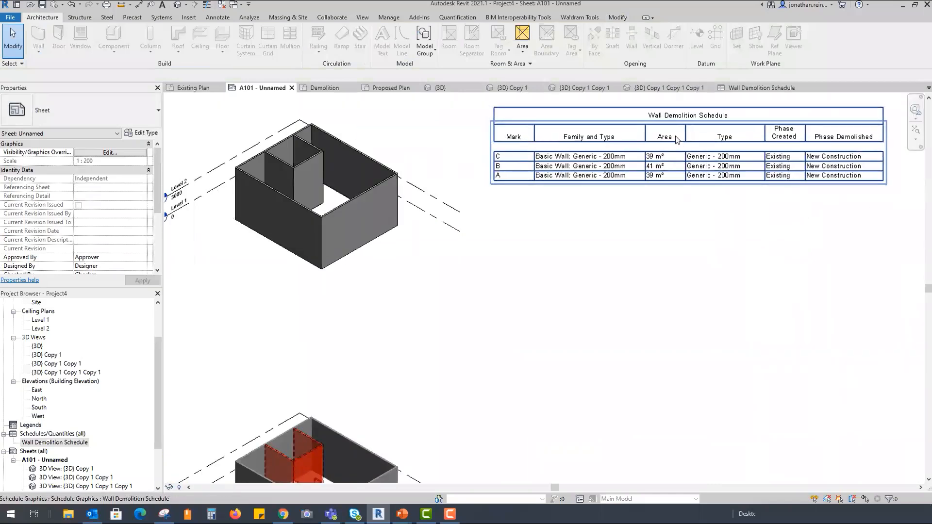
pyautogui.scroll(-2, 627, 152)
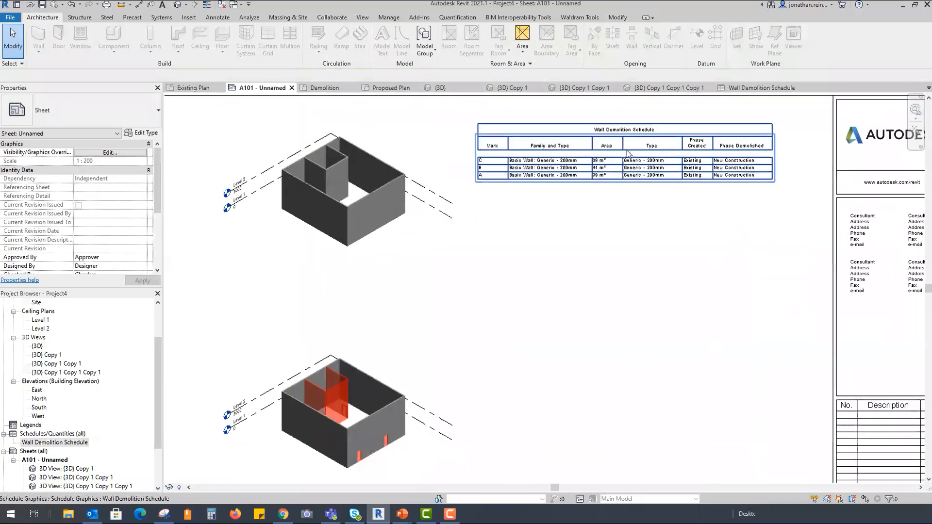
pyautogui.scroll(-2, 634, 233)
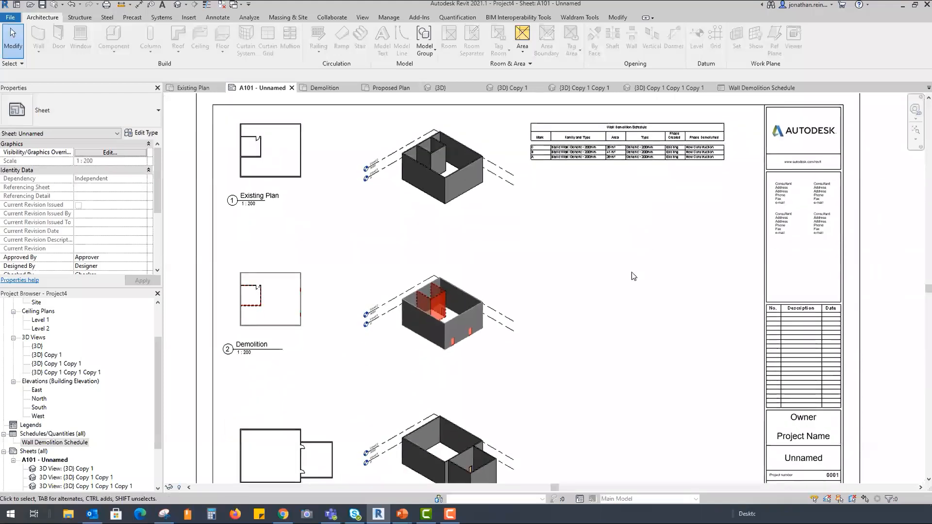
pyautogui.scroll(-2, 606, 265)
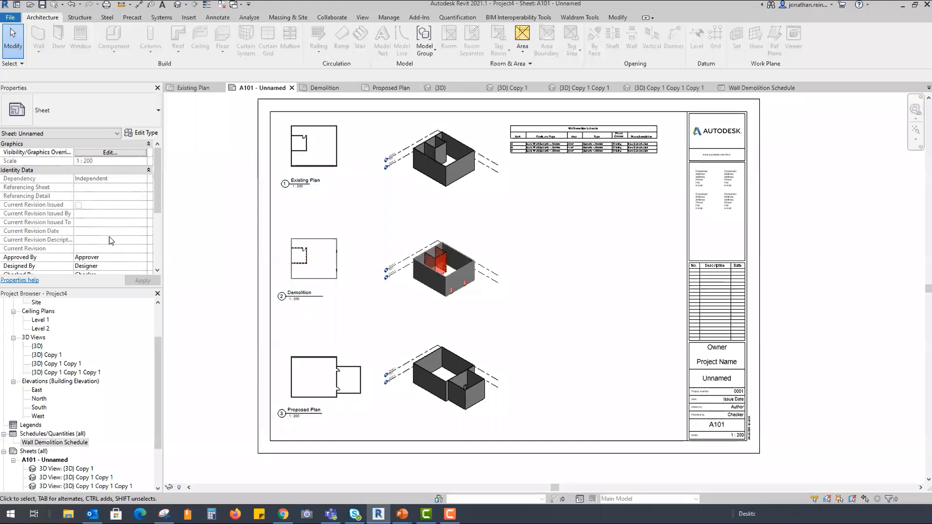
pyautogui.scroll(-4, 112, 245)
pyautogui.click(285, 262)
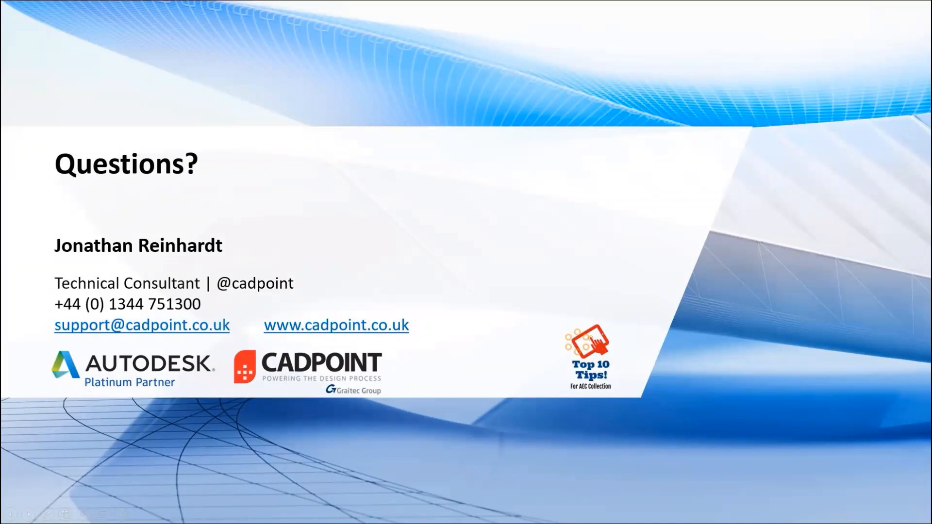
pyautogui.moveTo(735, 4)
pyautogui.press('Escape')
pyautogui.press('XF86AudioLowerVolume')
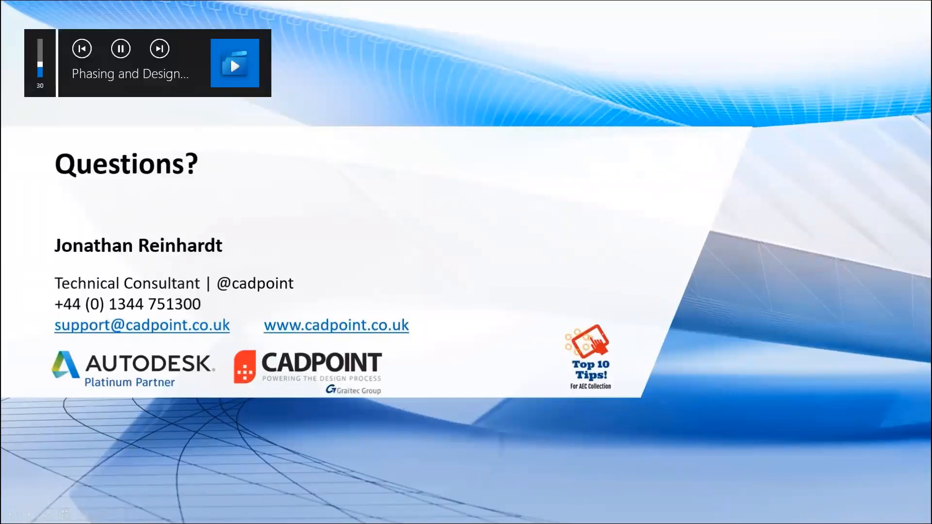